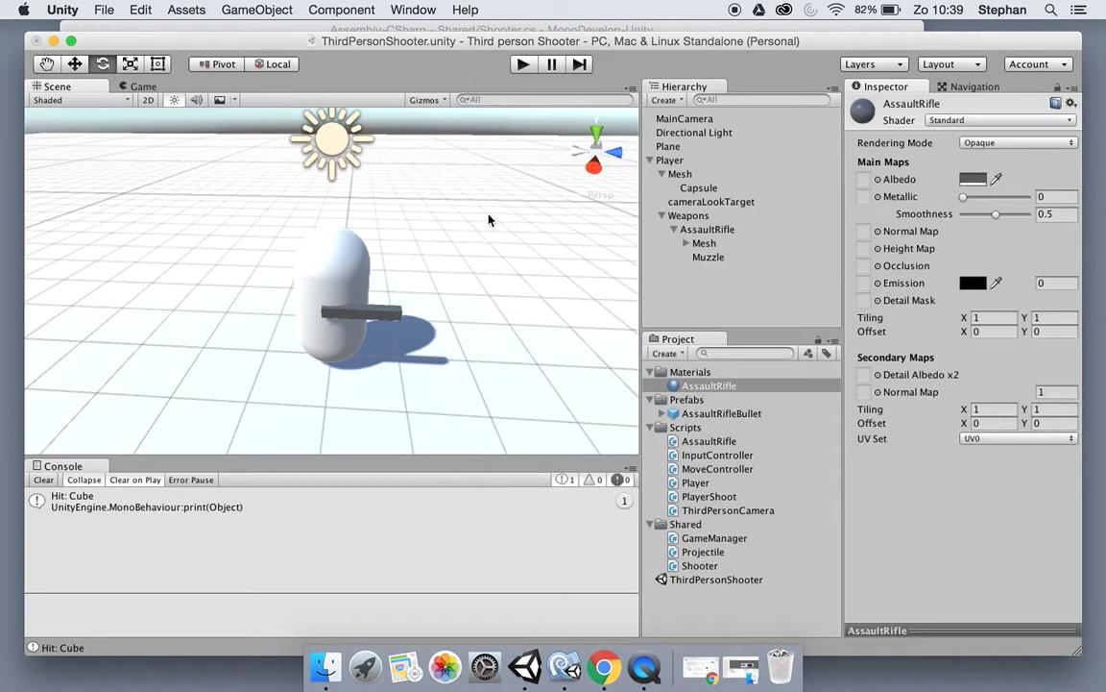
# Collapse the AssaultRifle, Weapons and player Mesh entries in the hierarchy
pyautogui.click(672, 230)
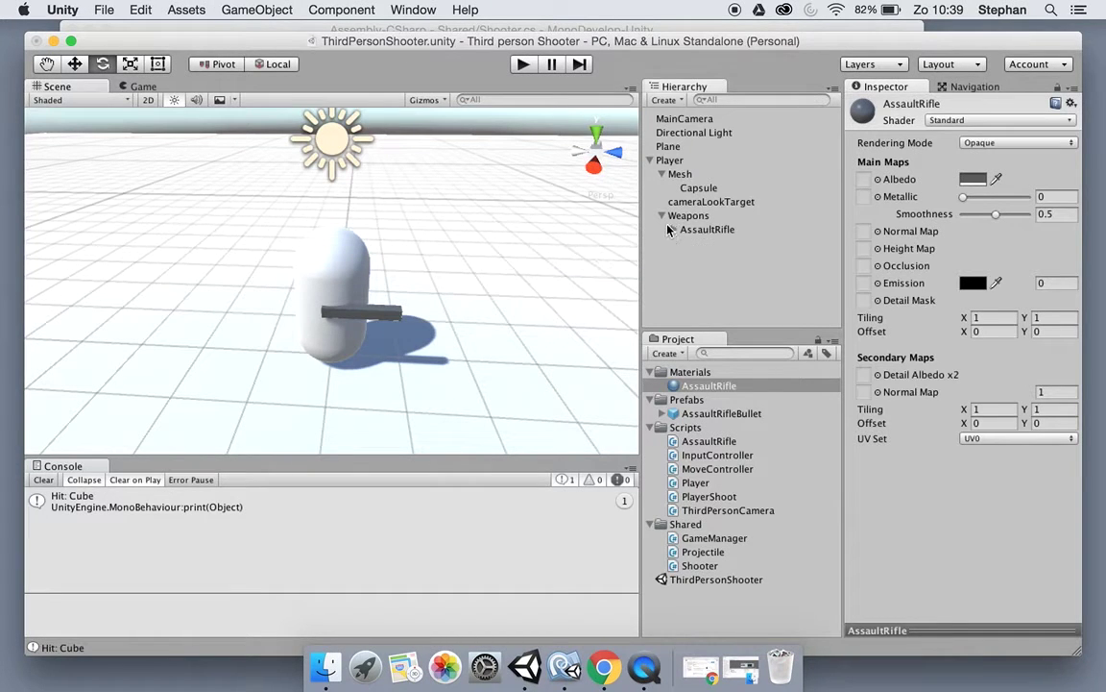
pyautogui.click(662, 215)
pyautogui.click(662, 174)
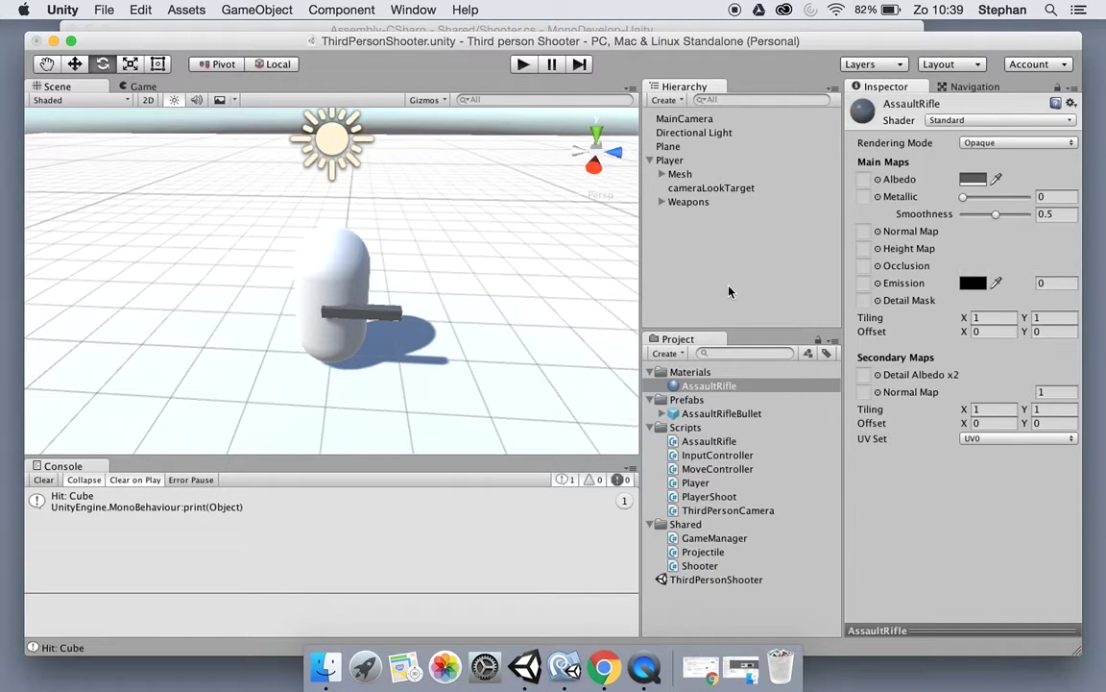
# Add a new C# script named Destructable to the Shared folder
pyautogui.rightClick(702, 525)
pyautogui.moveTo(759, 361)
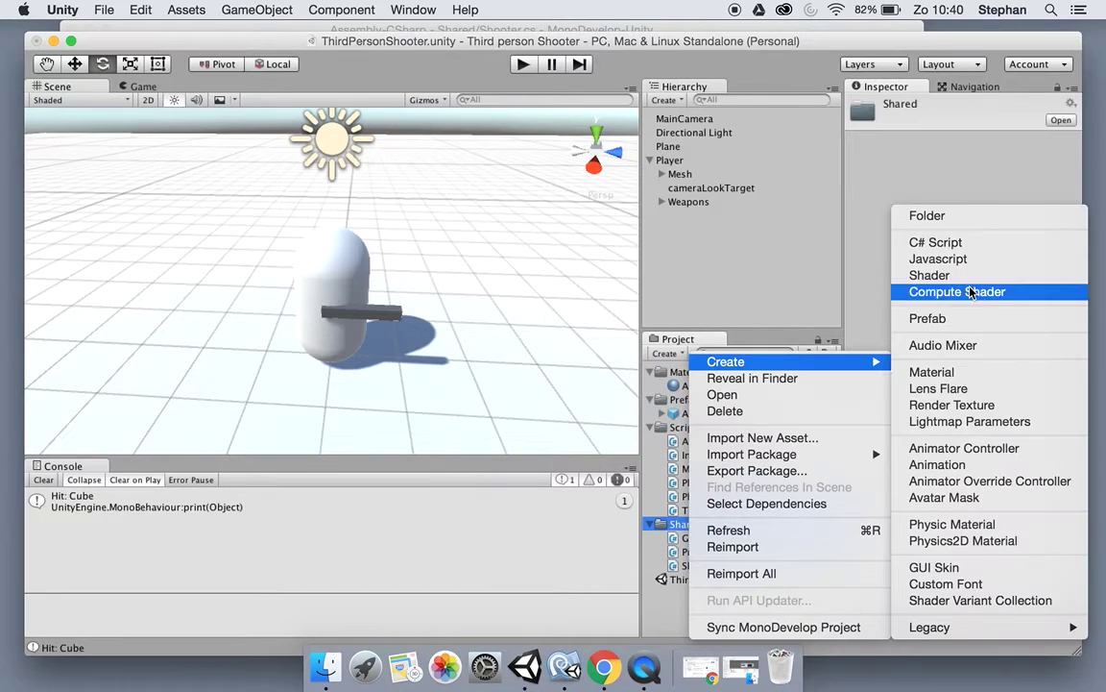
pyautogui.click(922, 241)
pyautogui.write('Dest')
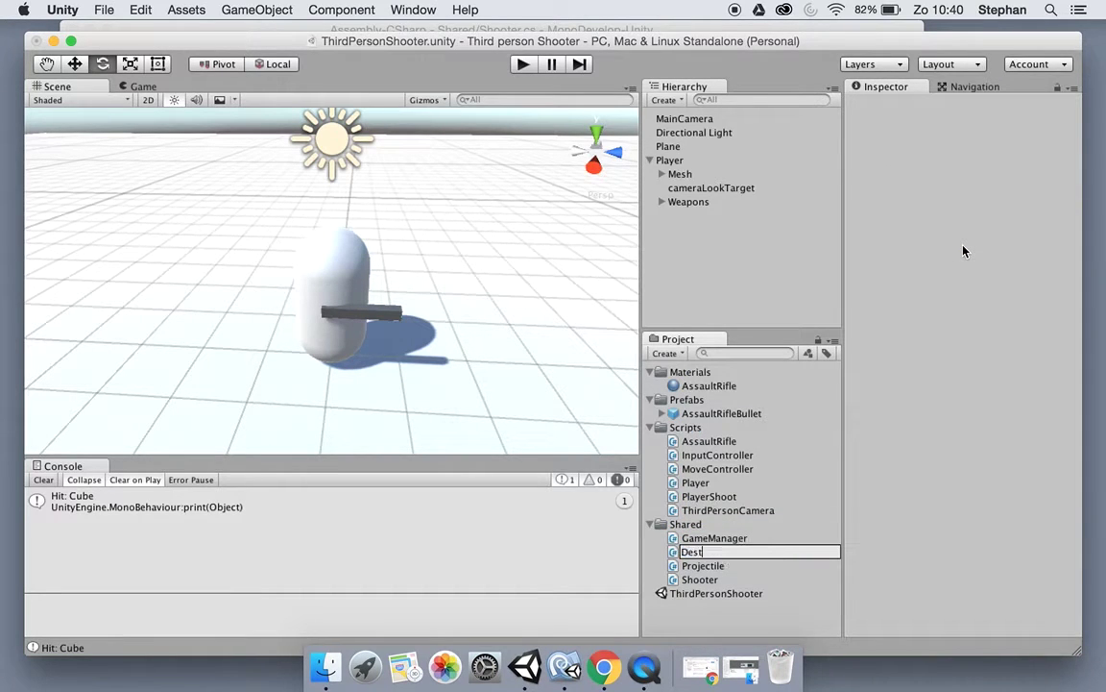
pyautogui.write('ructable')
pyautogui.press('Return')
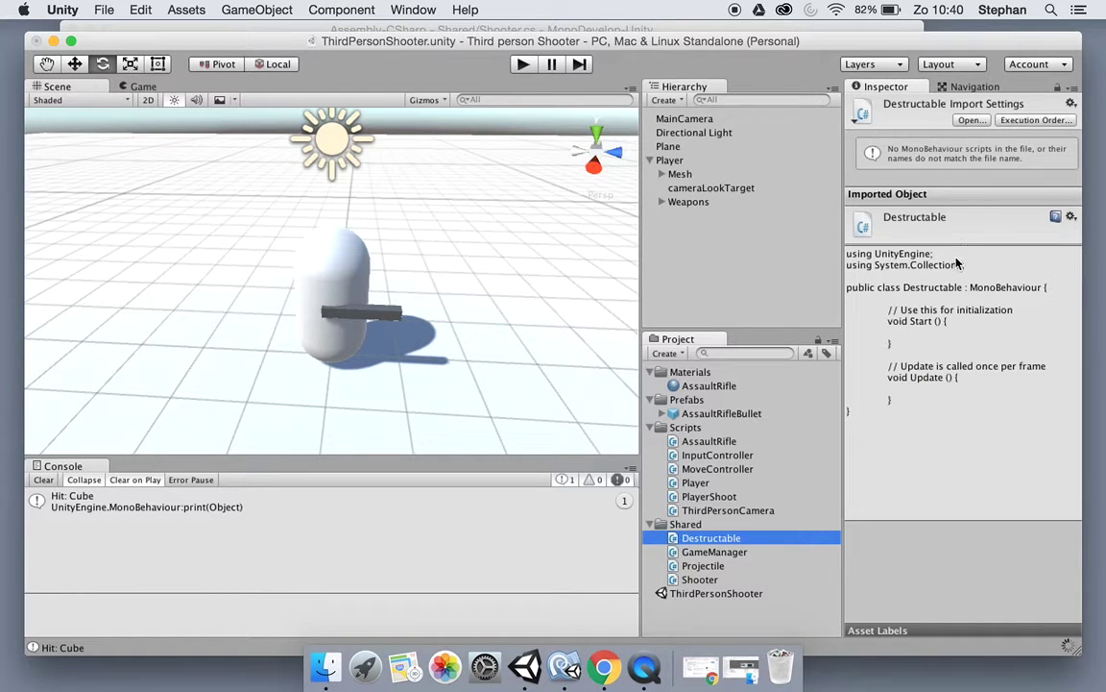
# Open Destructable in MonoDevelop, replacing Start/Update with a [SerializeField] float hitPoints field
pyautogui.doubleClick(708, 540)
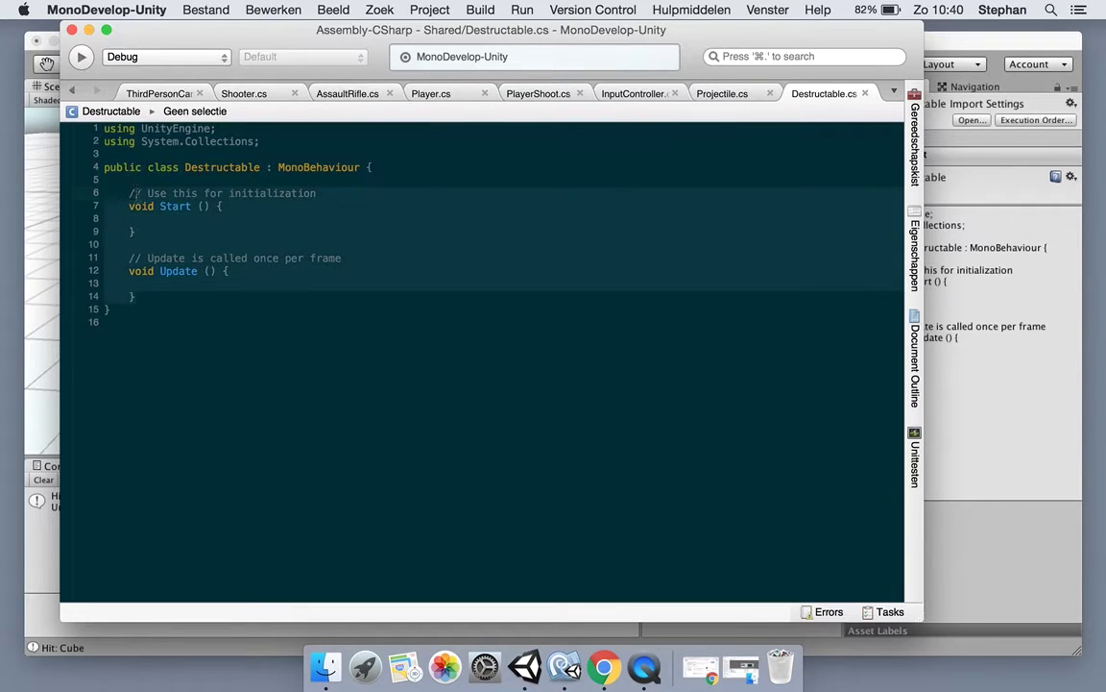
pyautogui.press('BackSpace')
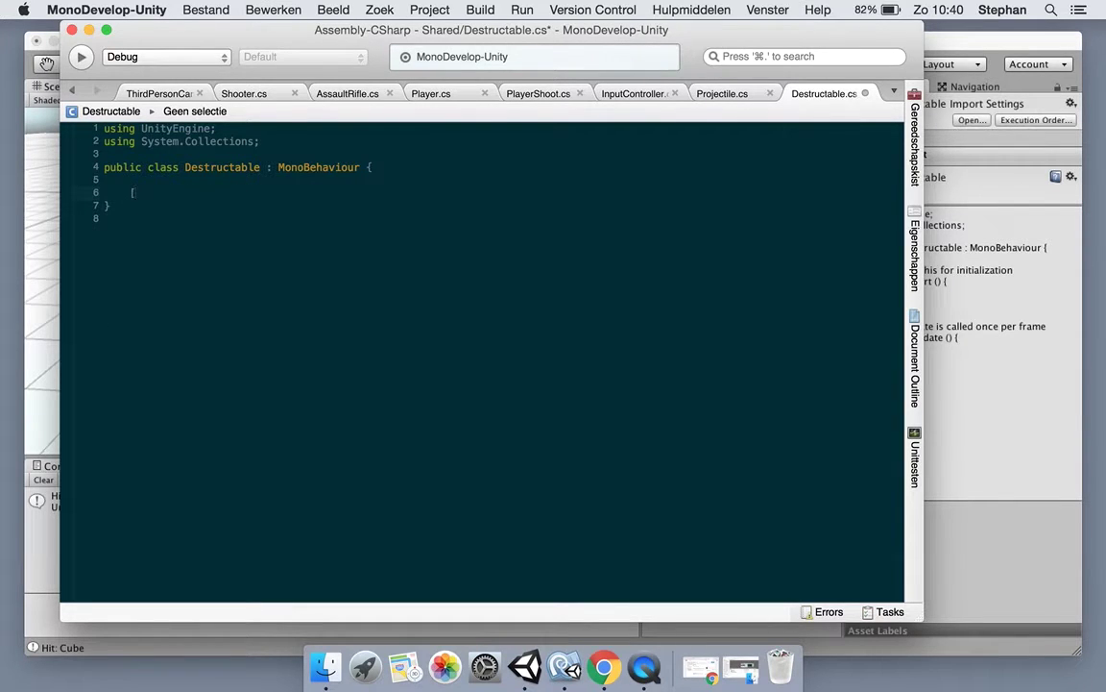
pyautogui.write('Seri')
pyautogui.press('Return')
pyautogui.write('float ')
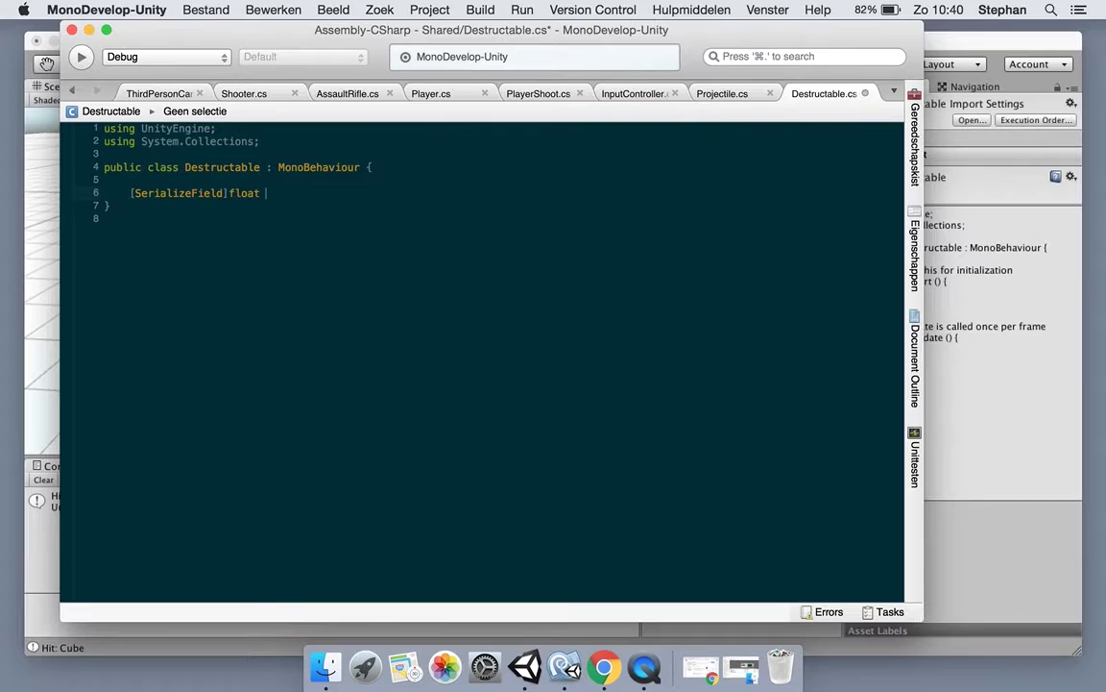
pyautogui.write('hitPoints;')
pyautogui.press('Return')
pyautogui.press('Return')
# Declare public System.Action events OnDeath and OnDamageReceived
pyautogui.write('public event ')
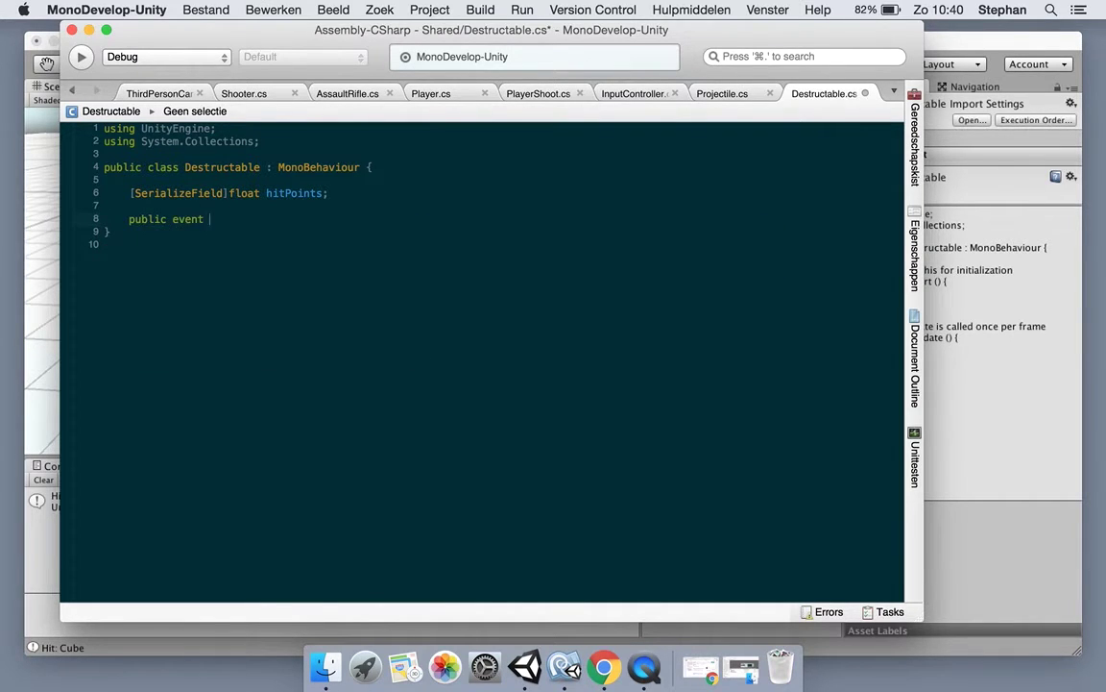
pyautogui.write('System.Action ')
pyautogui.write('OnDeath')
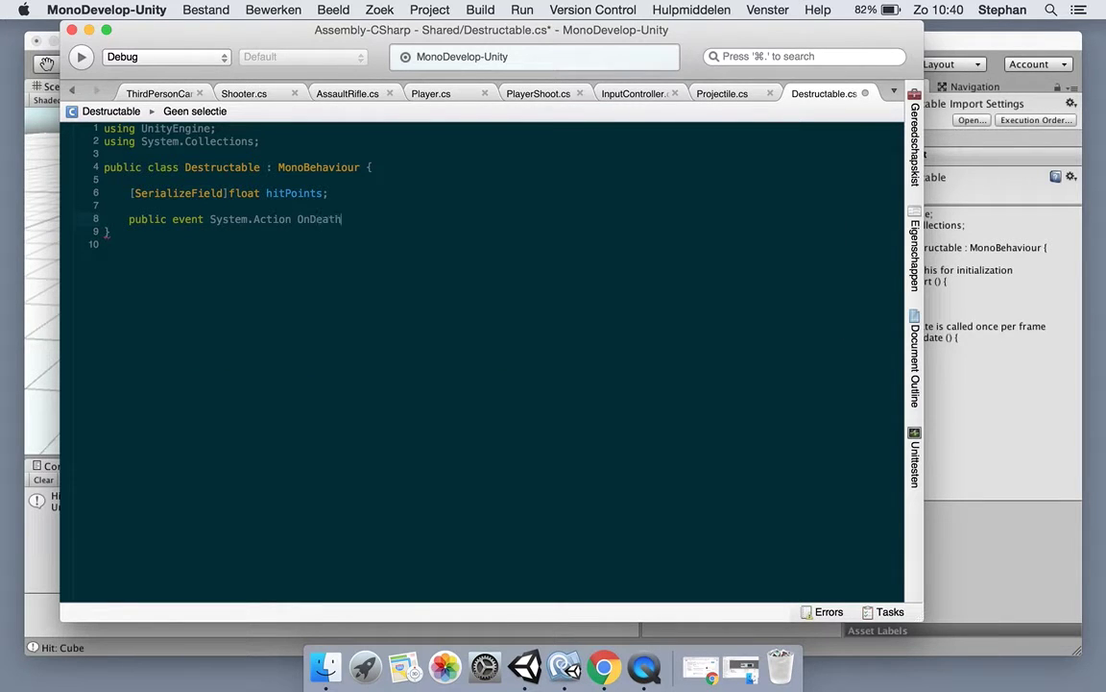
pyautogui.write(';')
pyautogui.press('Return')
pyautogui.write('public even')
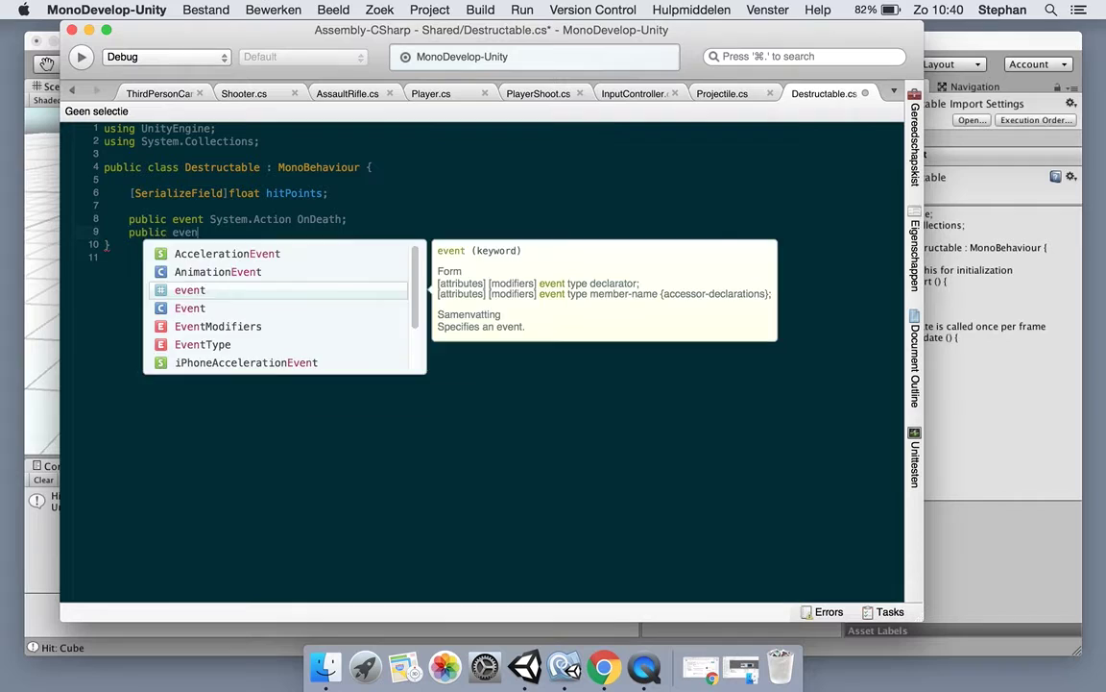
pyautogui.write('t System.Action')
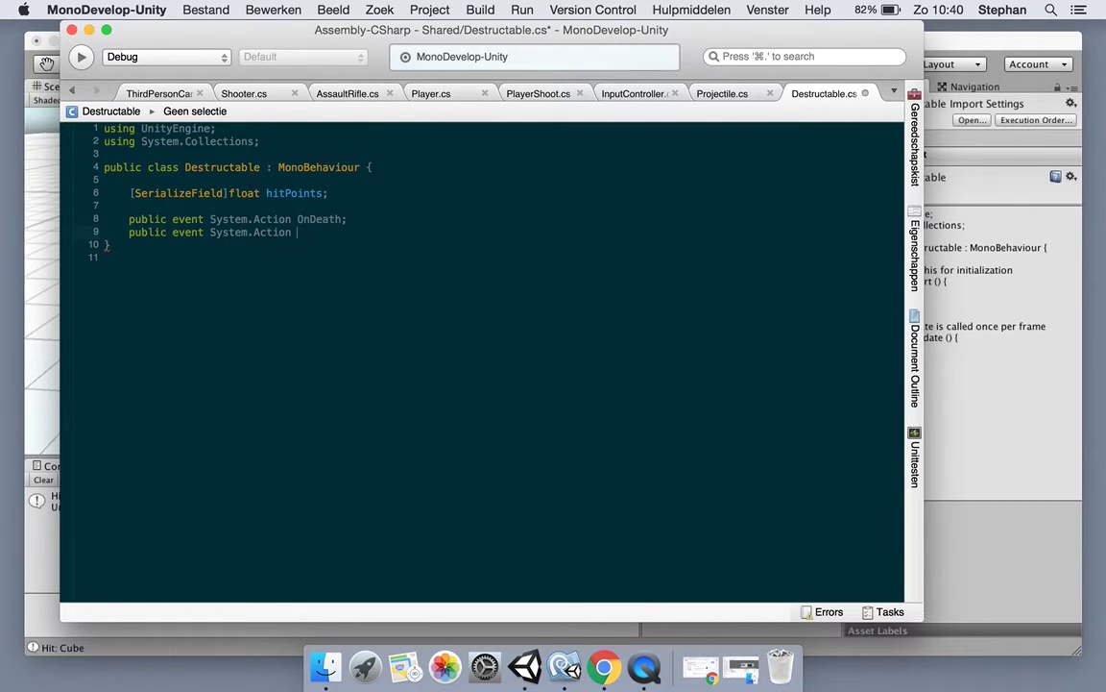
pyautogui.write(' OnDamageRecei')
pyautogui.write('ved;')
pyautogui.press('Return')
pyautogui.press('Return')
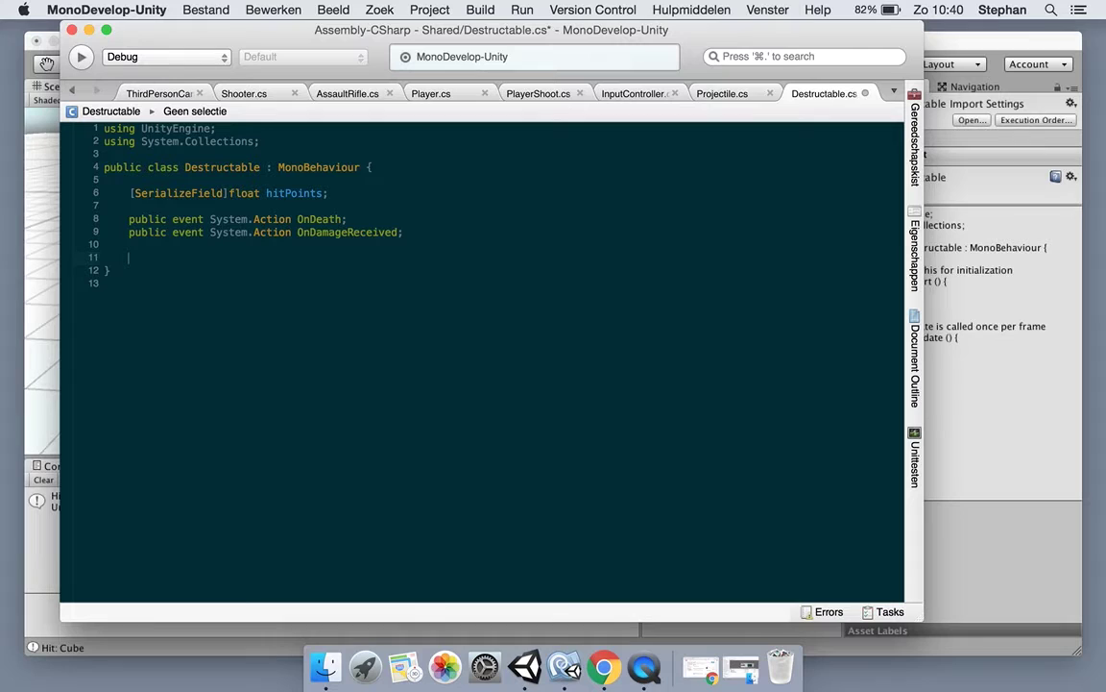
# Add a float damageTaken field and start a public float HitPointsRemaining property with a getter
pyautogui.write('float ')
pyautogui.write('dam')
pyautogui.write('ageTaken')
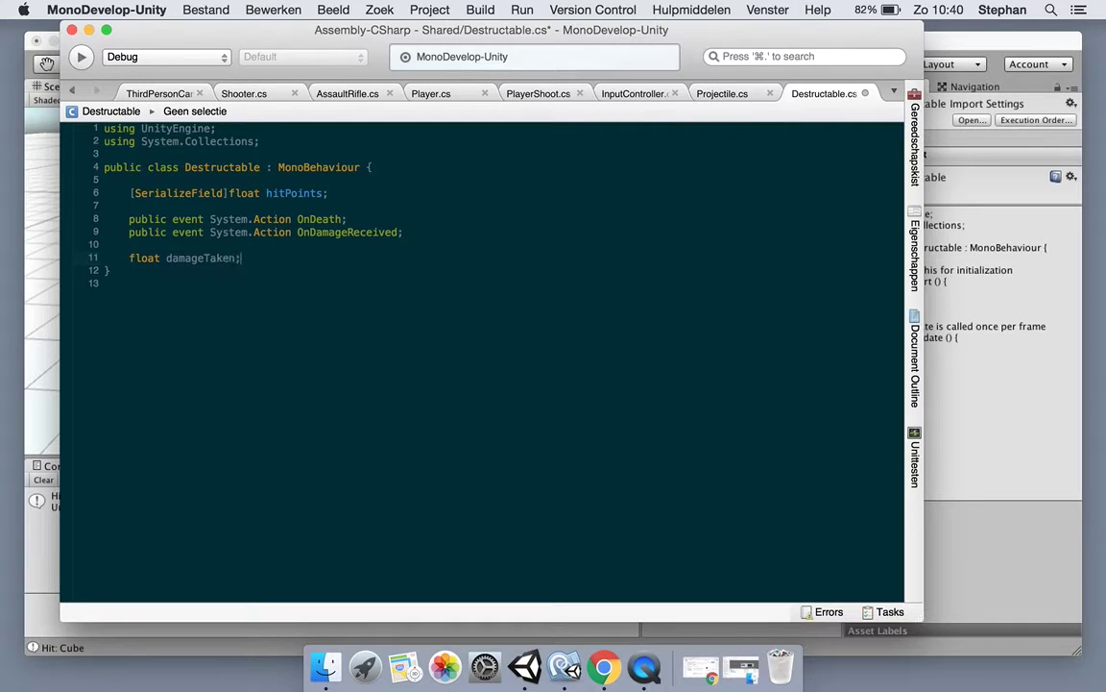
pyautogui.write(';')
pyautogui.press('Return')
pyautogui.press('Return')
pyautogui.write('pu')
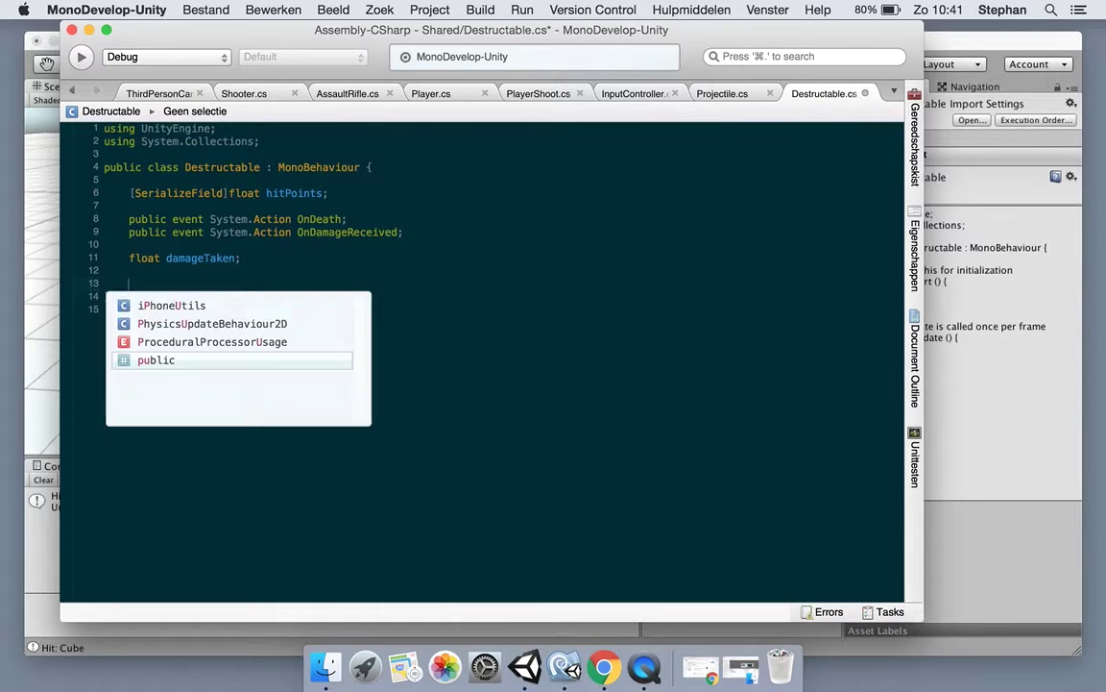
pyautogui.write('blic fl')
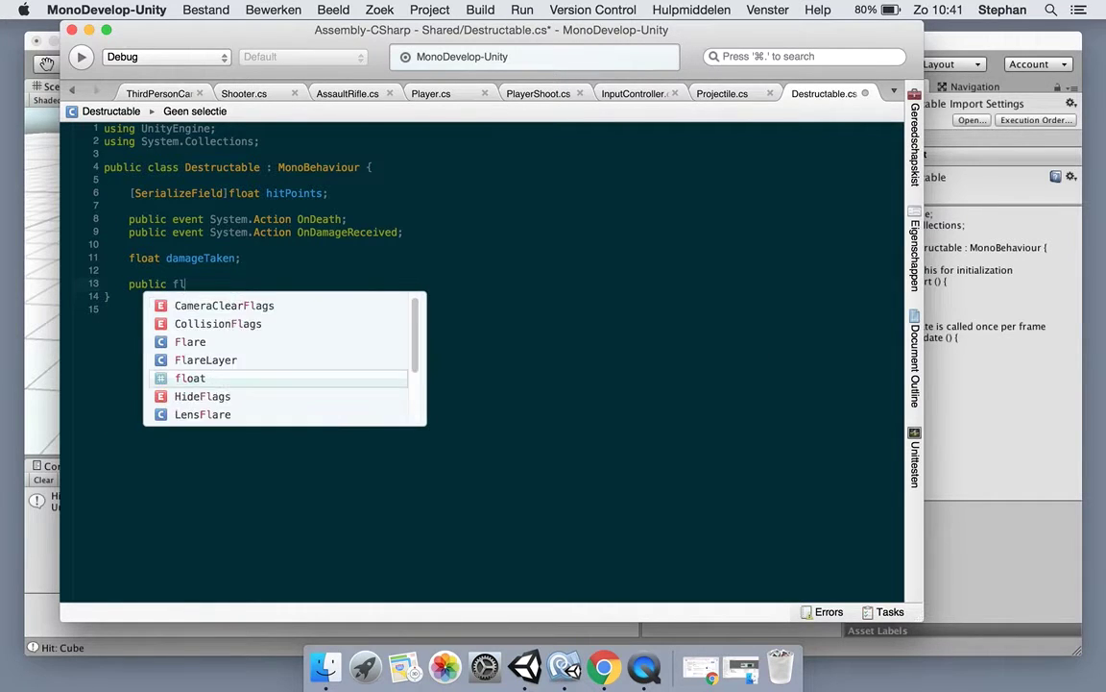
pyautogui.write('oat ')
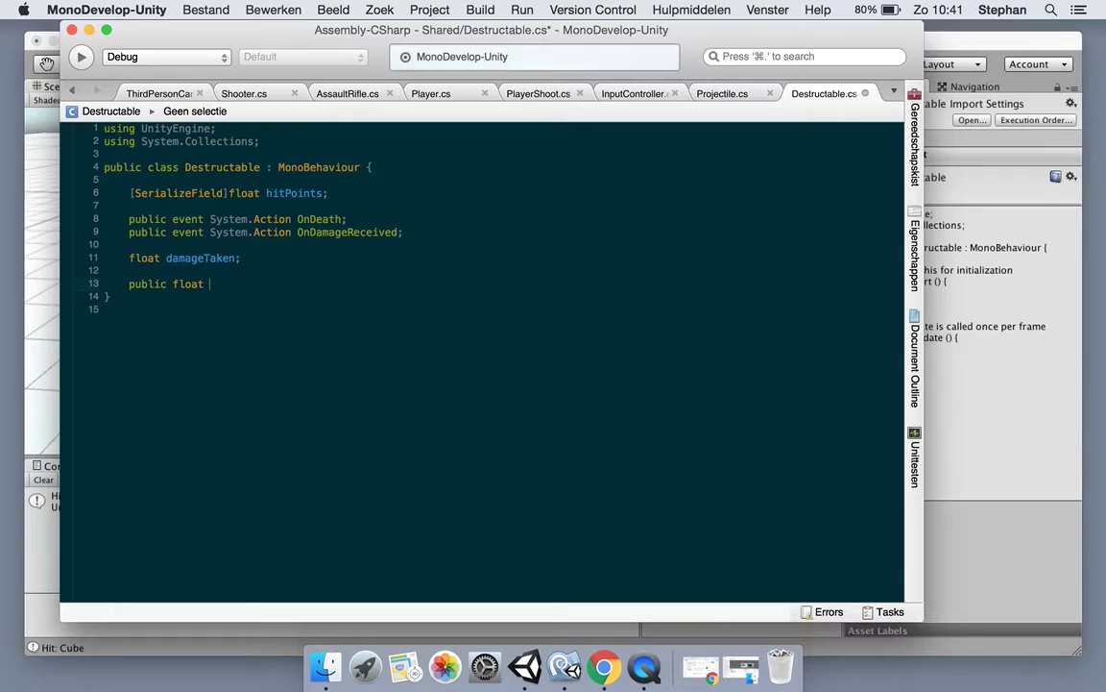
pyautogui.write('HitPoin')
pyautogui.write('tsRem')
pyautogui.write('aining {')
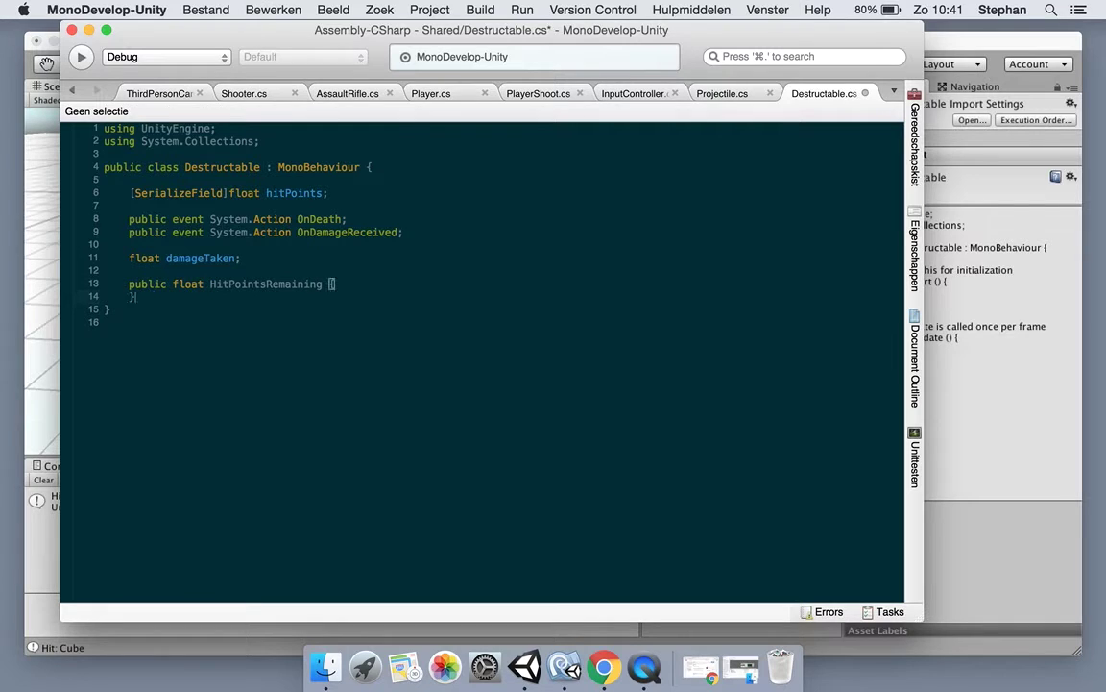
pyautogui.press('Return')
pyautogui.write('get {')
pyautogui.press('Return')
pyautogui.write('}')
# Make the HitPointsRemaining getter compute hitPoints - damageTaken, then add blank lines below
pyautogui.click(157, 297)
pyautogui.press('Return')
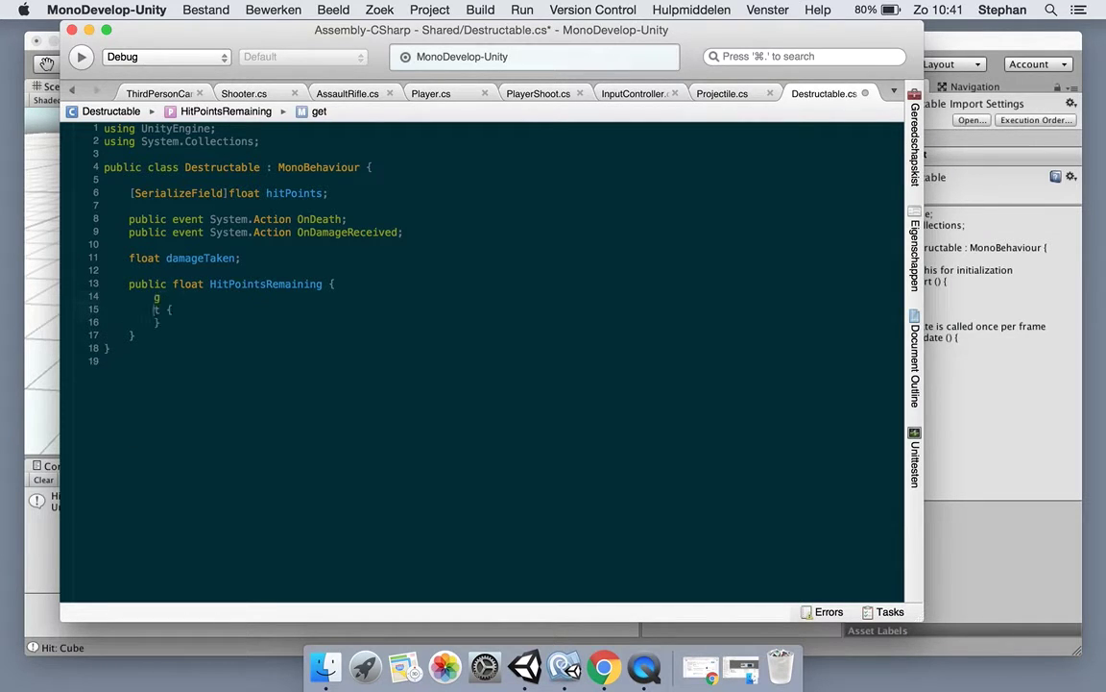
pyautogui.press('BackSpace')
pyautogui.press('End')
pyautogui.press('Return')
pyautogui.write('hit')
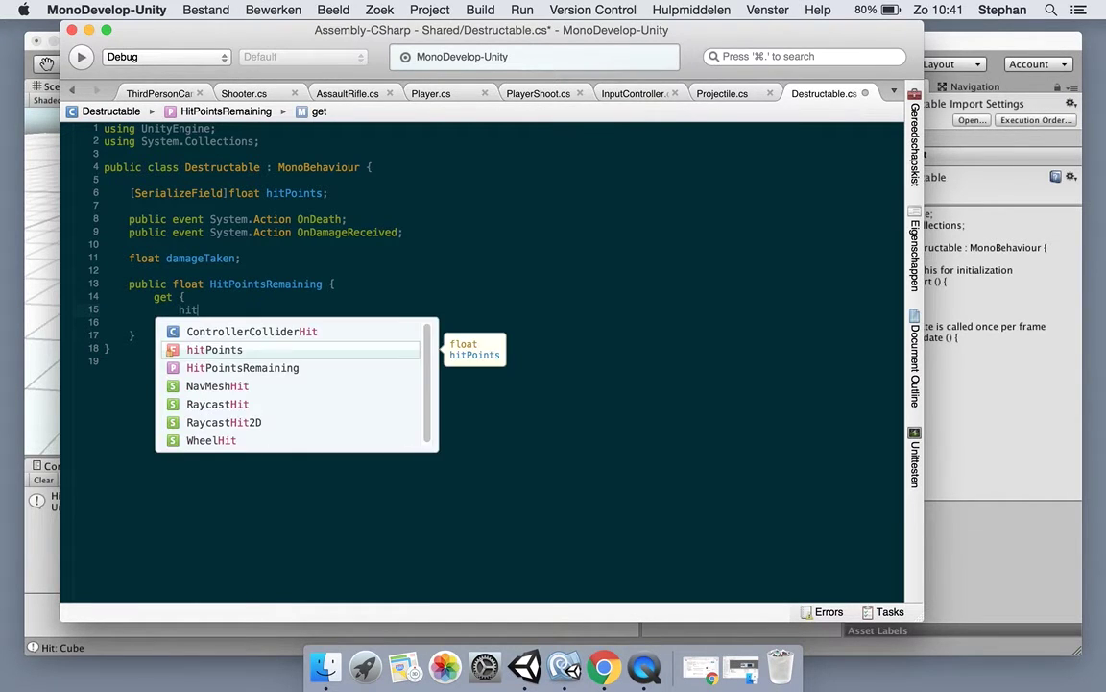
pyautogui.press('Return')
pyautogui.write('- dam')
pyautogui.press('Return')
pyautogui.write(';')
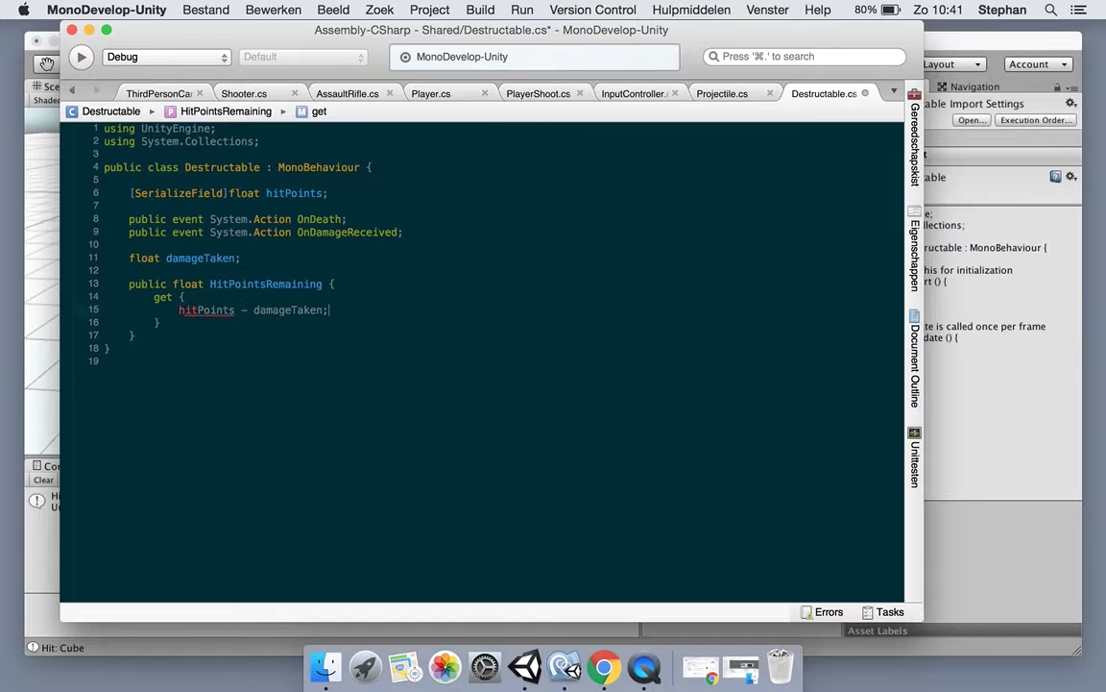
pyautogui.press('Down')
pyautogui.press('Down')
pyautogui.press('Down')
pyautogui.press('Return')
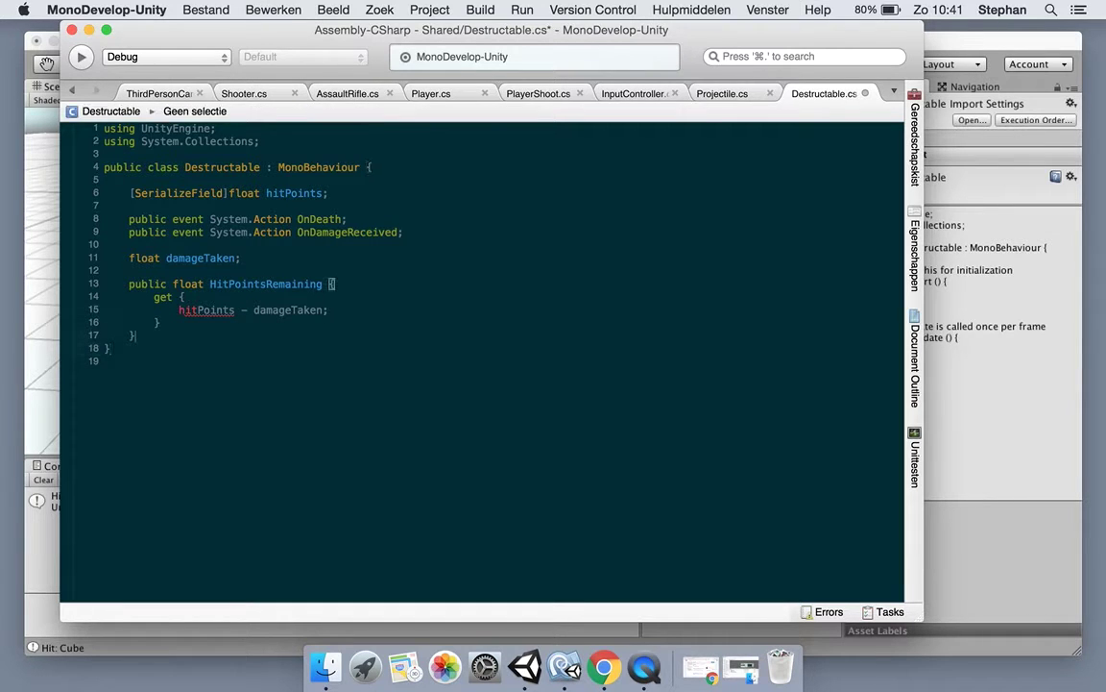
pyautogui.press('Return')
# Begin a public bool IsAlive property with a getter starting with return
pyautogui.write('public bo')
pyautogui.press('Return')
pyautogui.write('Is')
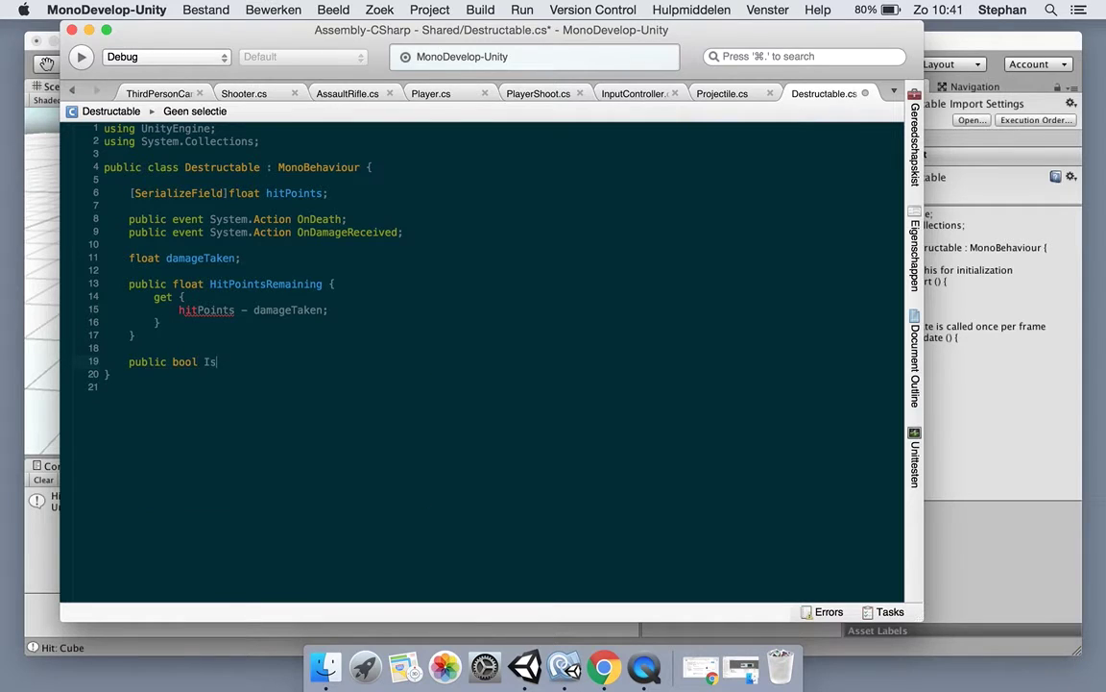
pyautogui.write('Alive {')
pyautogui.press('Return')
pyautogui.write('get {')
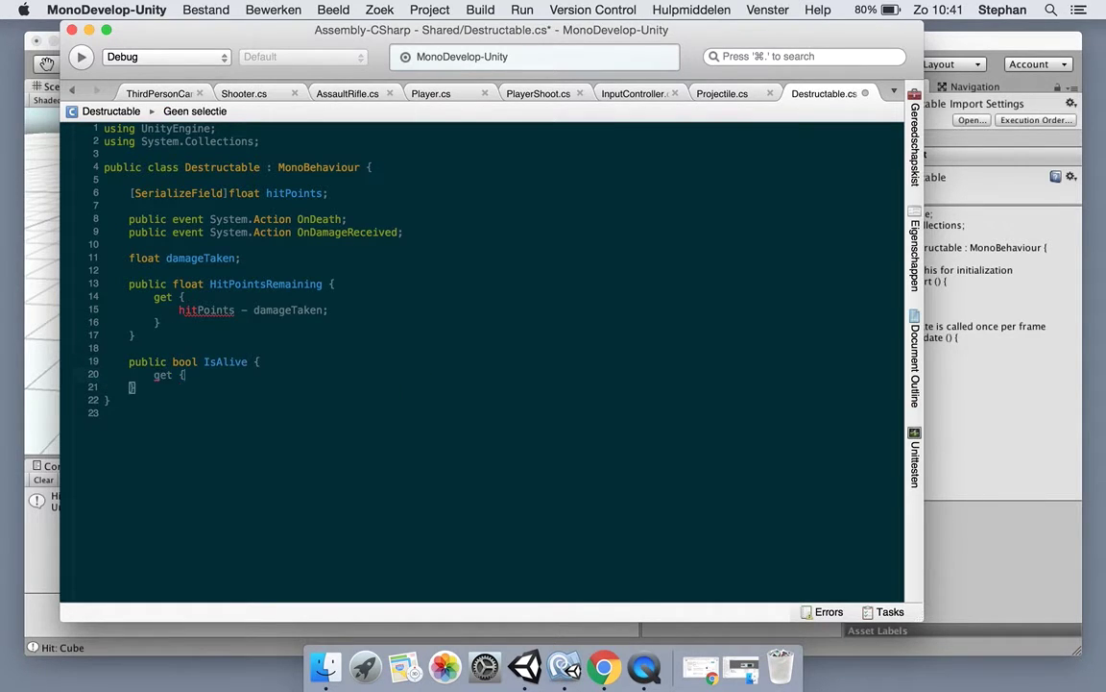
pyautogui.press('Return')
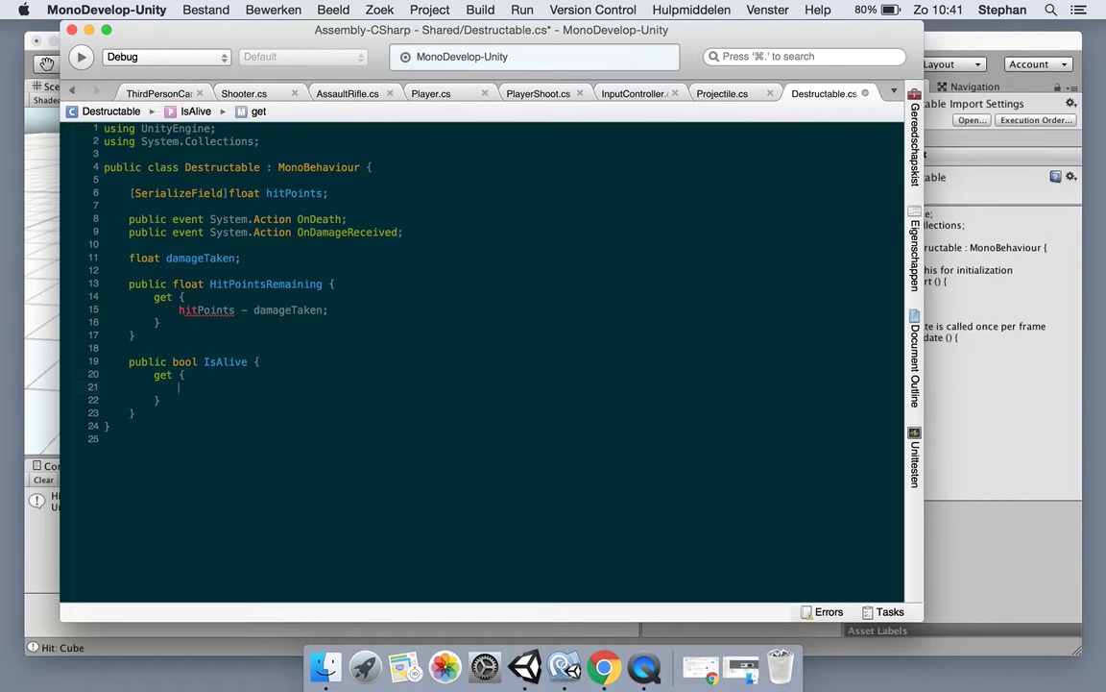
pyautogui.write('return')
# Add return to the HitPointsRemaining getter and make IsAlive return HitPointsRemaining > 0
pyautogui.click(178, 309)
pyautogui.write('return')
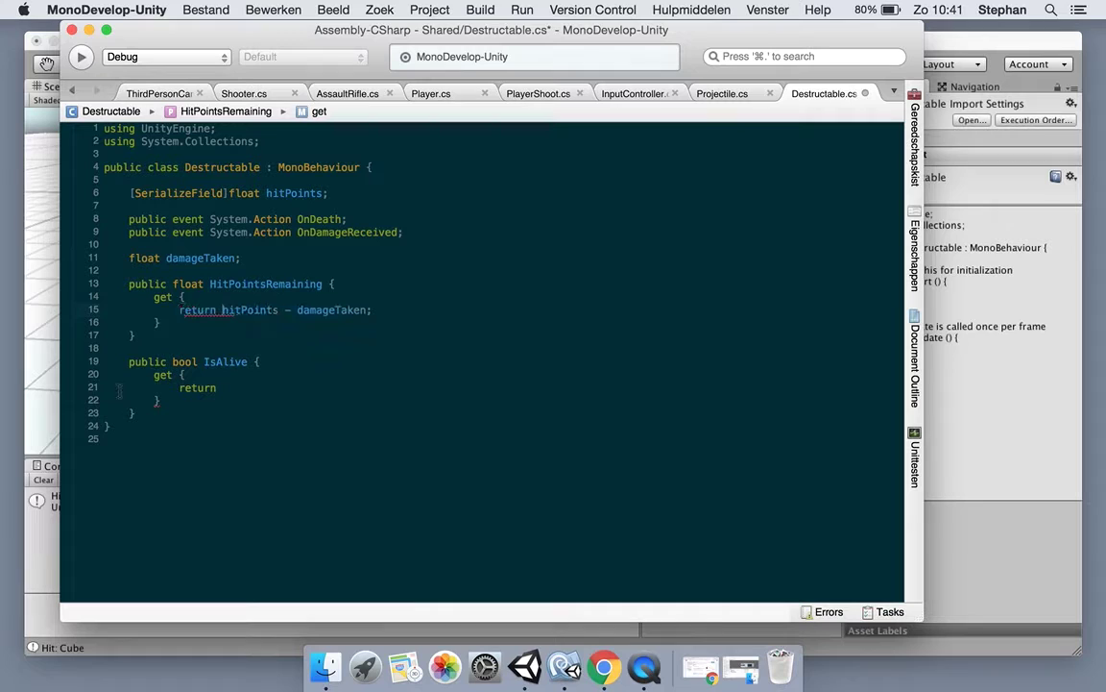
pyautogui.click(223, 387)
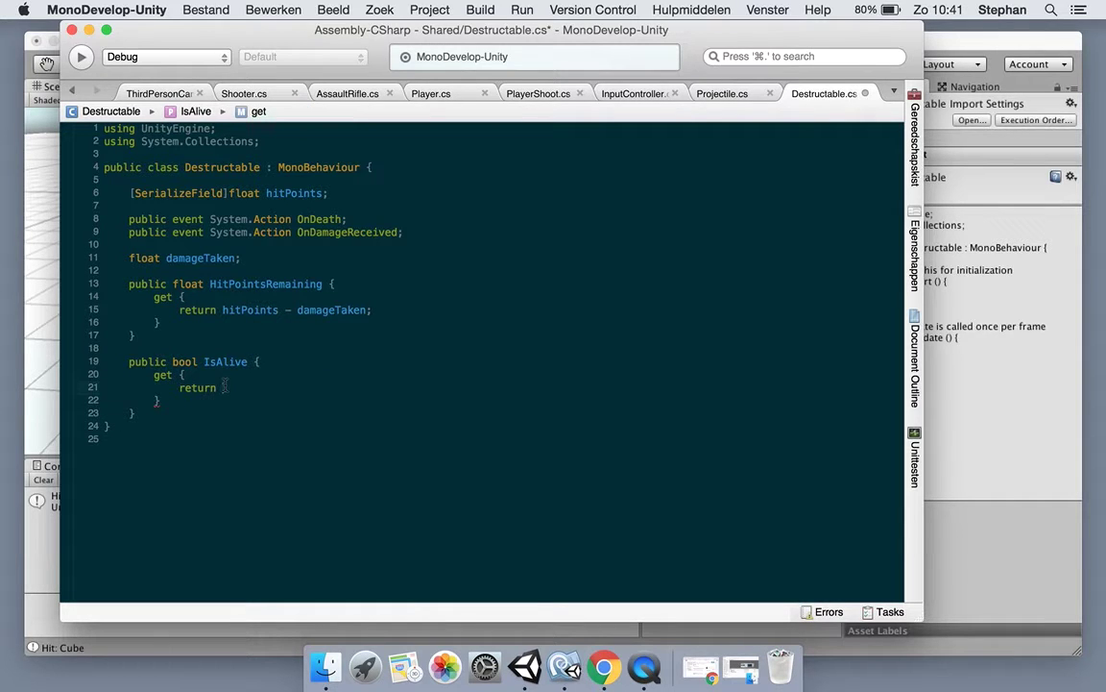
pyautogui.write('HitPointsRemaining')
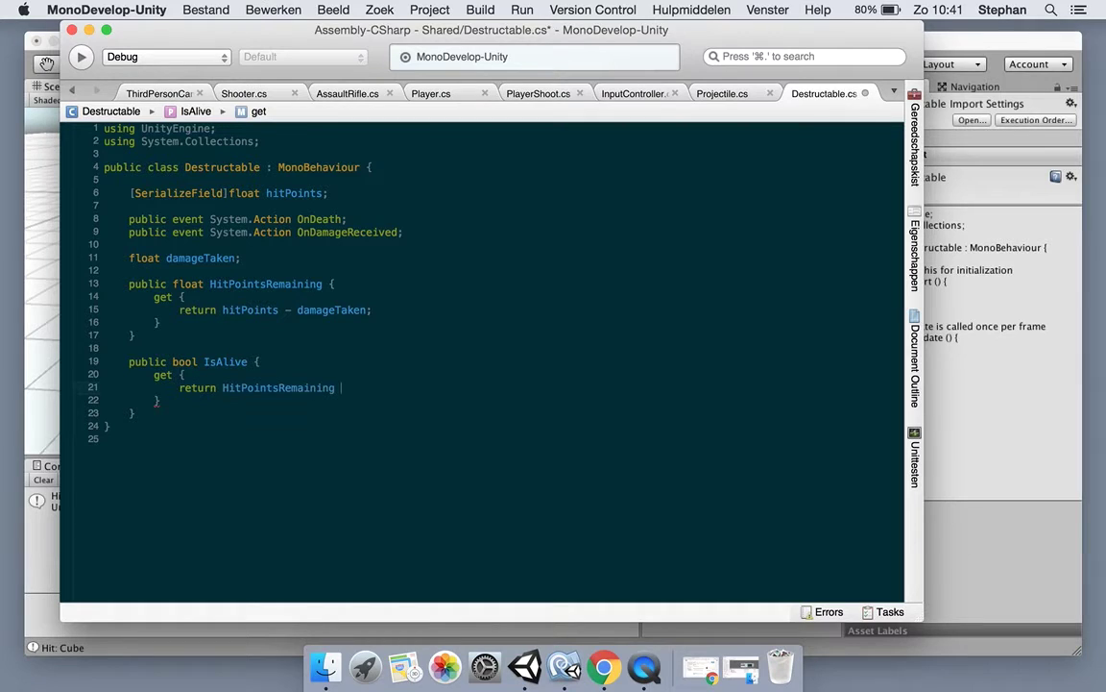
pyautogui.write(' > 0;')
# Add a public virtual Die() method that returns early if !IsAlive
pyautogui.click(140, 413)
pyautogui.press('Return')
pyautogui.press('Return')
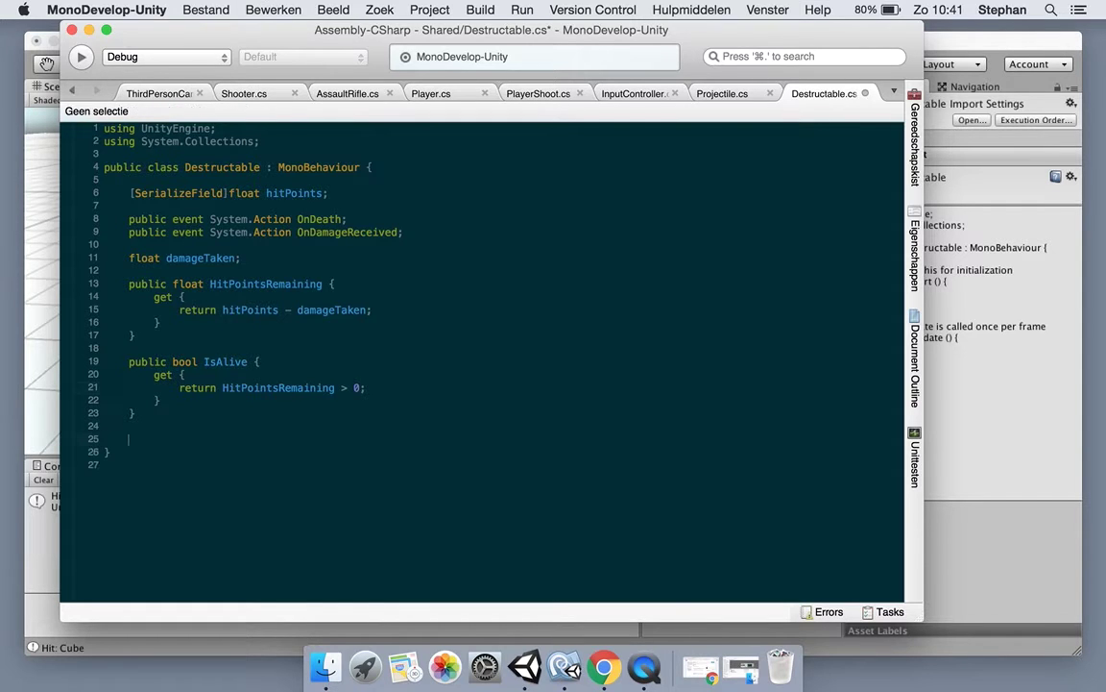
pyautogui.write('public')
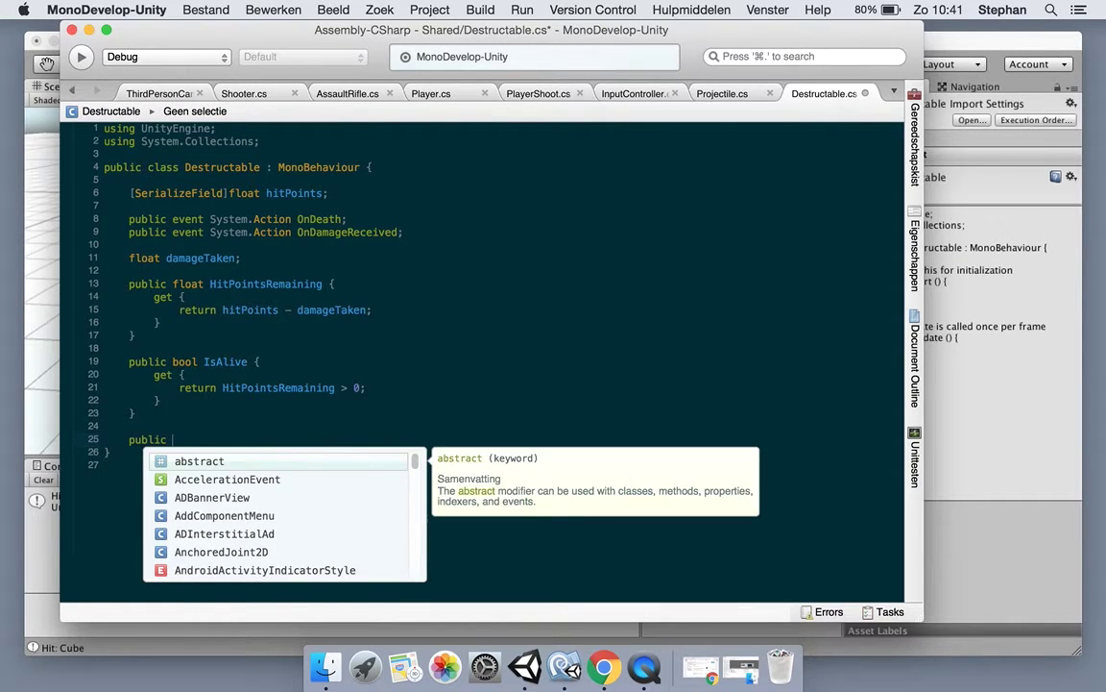
pyautogui.write(' virt')
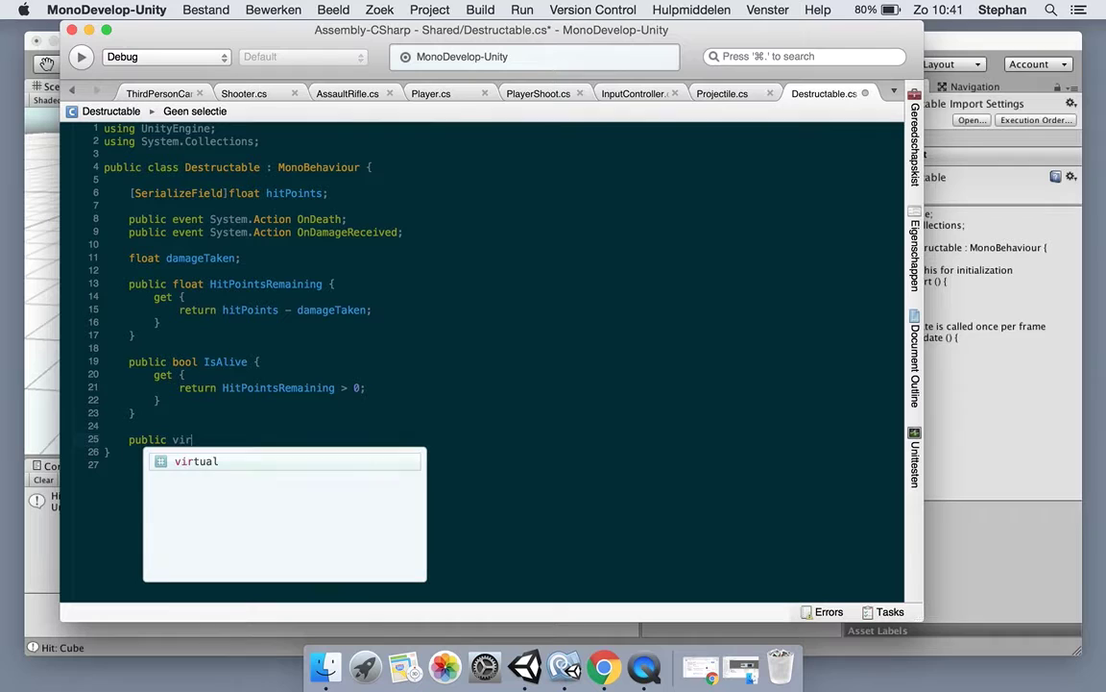
pyautogui.write('ual void Die')
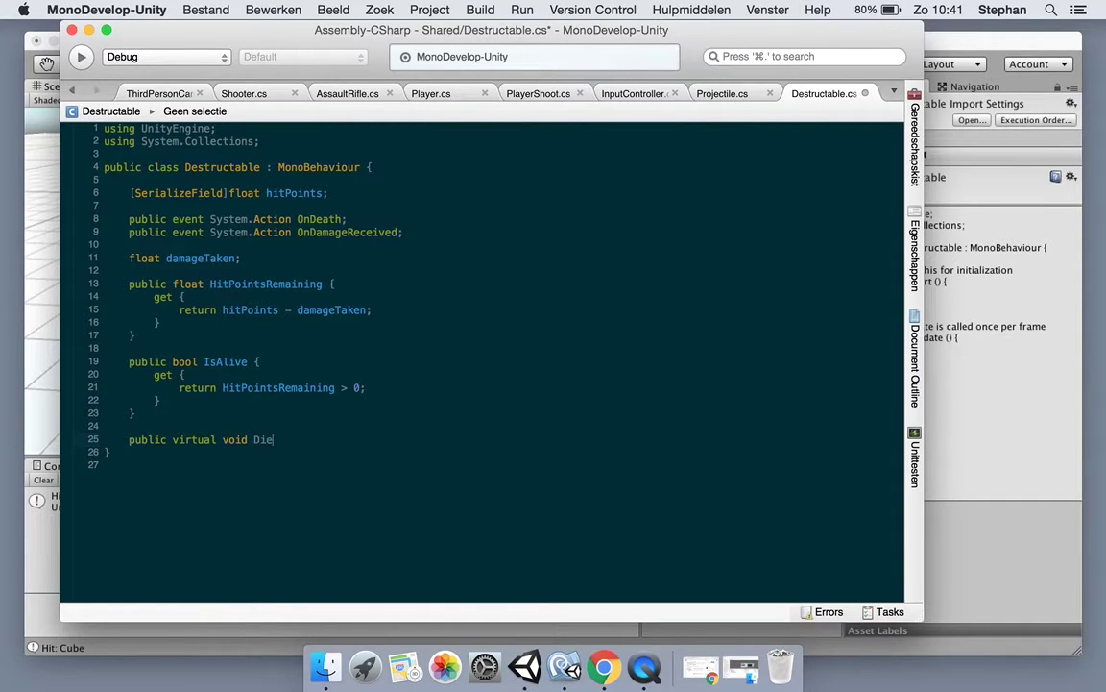
pyautogui.write('() {')
pyautogui.press('Return')
pyautogui.press('Return')
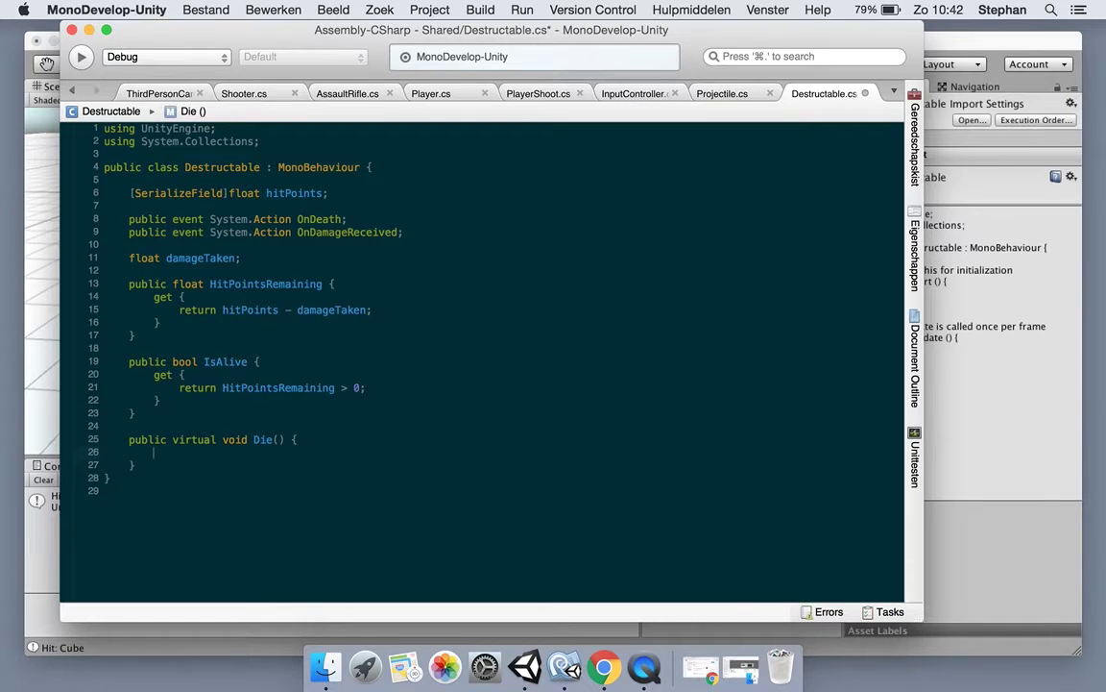
pyautogui.write('if(!Is')
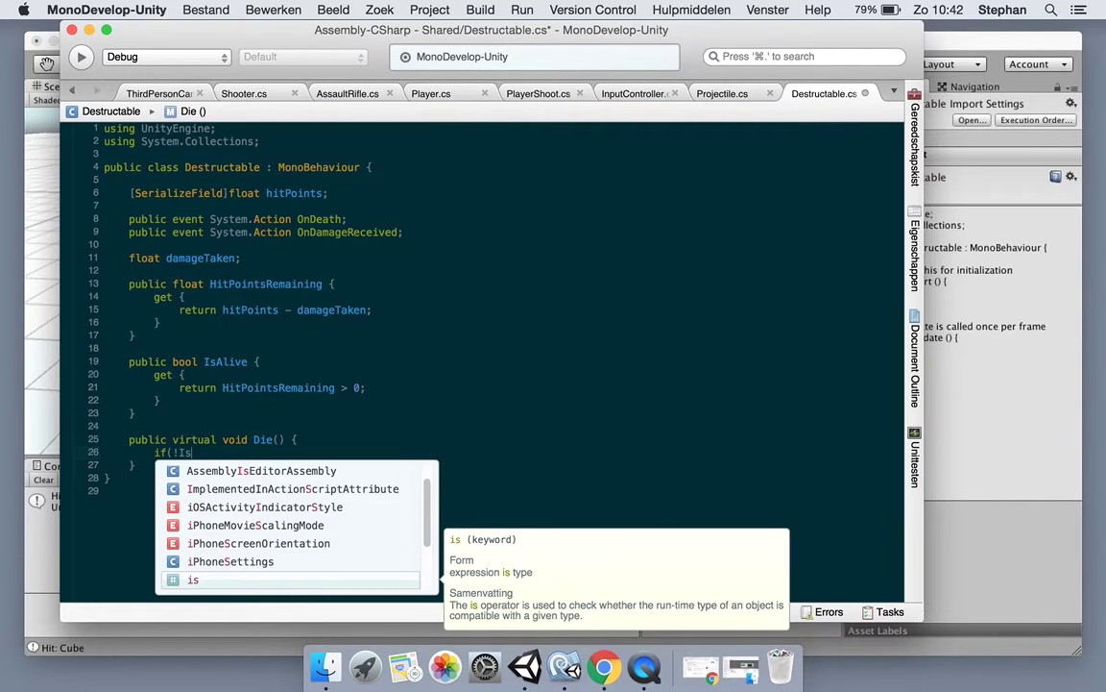
pyautogui.write('A')
pyautogui.press('Return')
pyautogui.write(')')
pyautogui.press('Return')
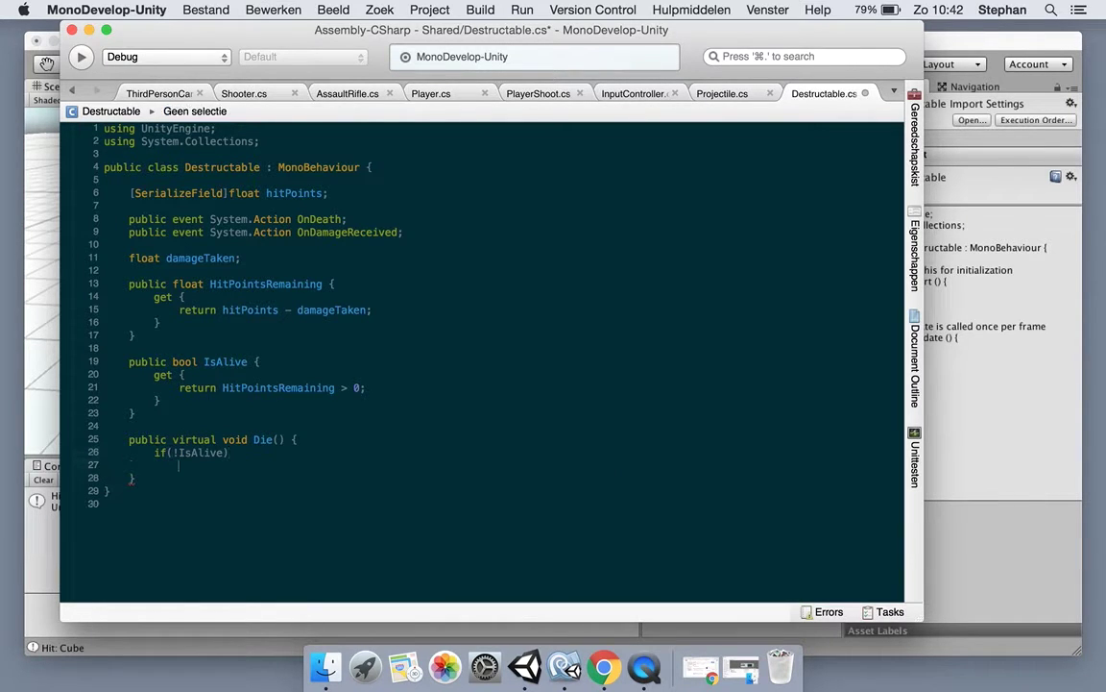
pyautogui.write('return;')
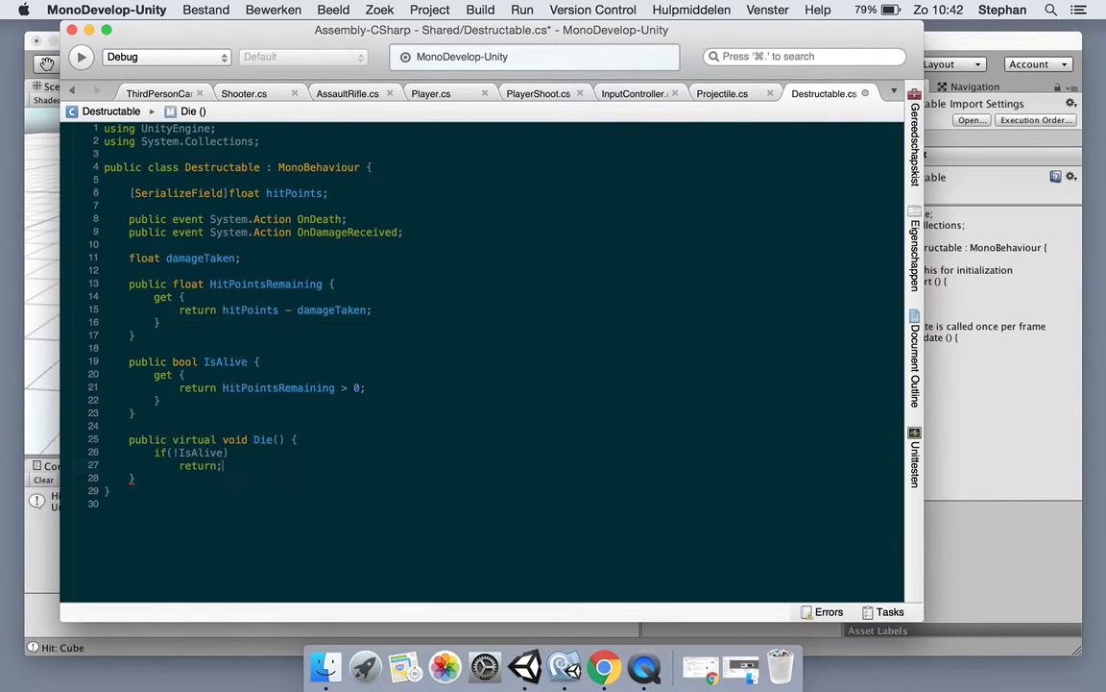
pyautogui.press('Return')
# Make Die call OnDeath() when OnDeath != null
pyautogui.write('if')
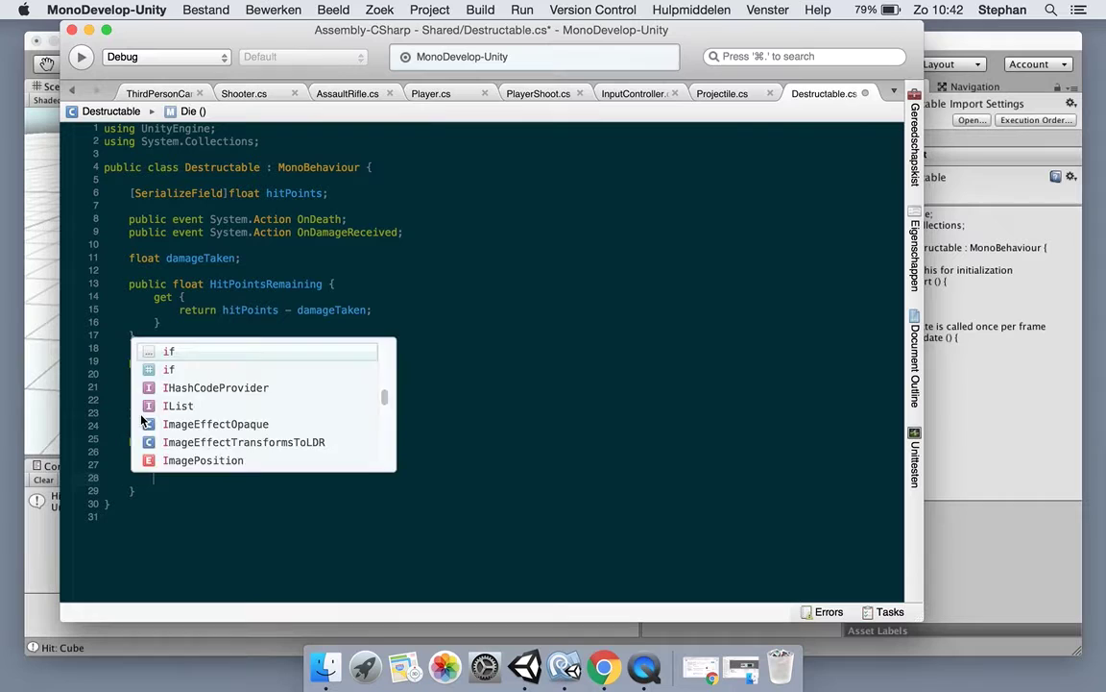
pyautogui.write('(OnD')
pyautogui.press('Return')
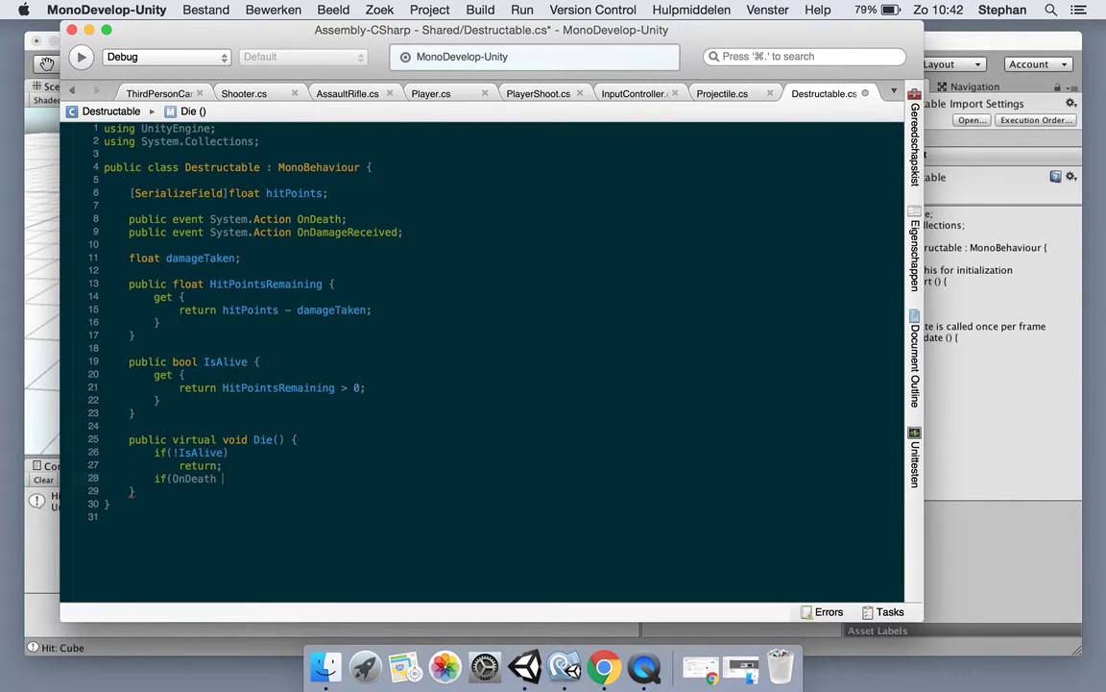
pyautogui.write('!= null)')
pyautogui.press('Return')
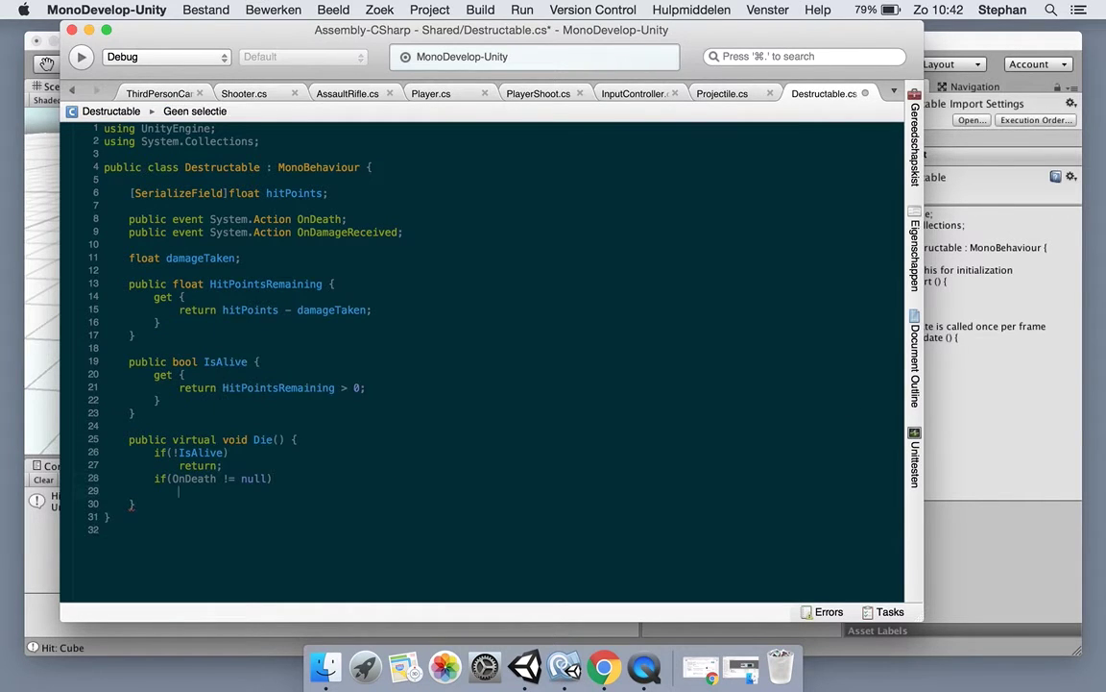
pyautogui.write('OnDeath();')
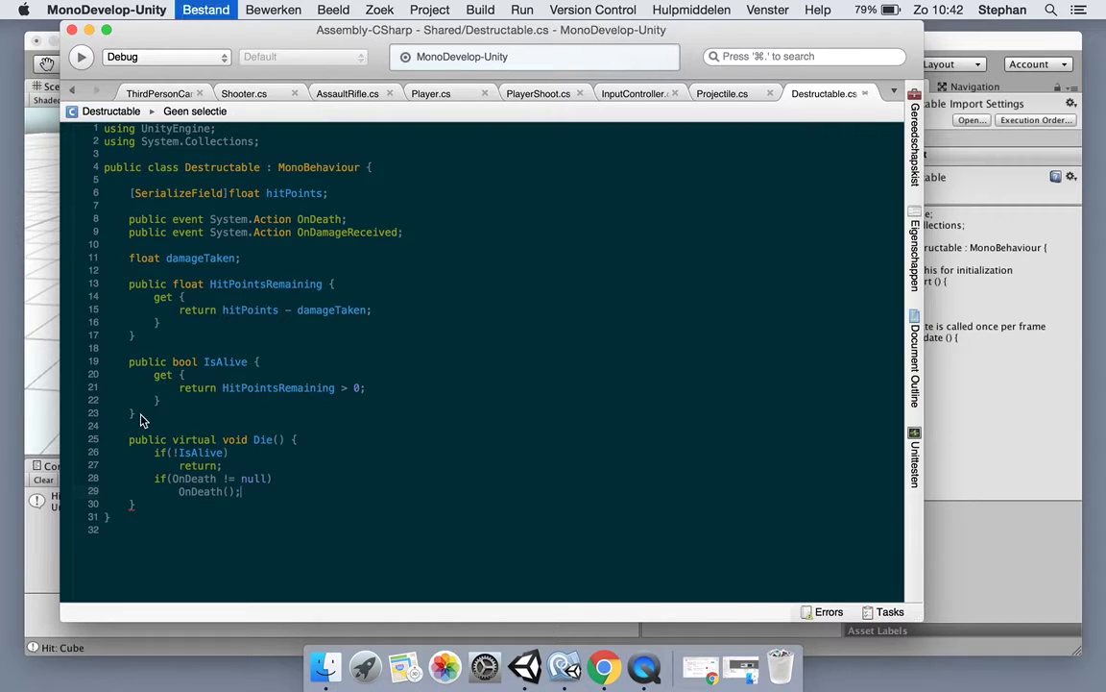
# Insert a blank line after the early return, save Destructable.cs, and add lines after Die
pyautogui.press('Up')
pyautogui.press('Up')
pyautogui.press('Return')
pyautogui.press('super+s')
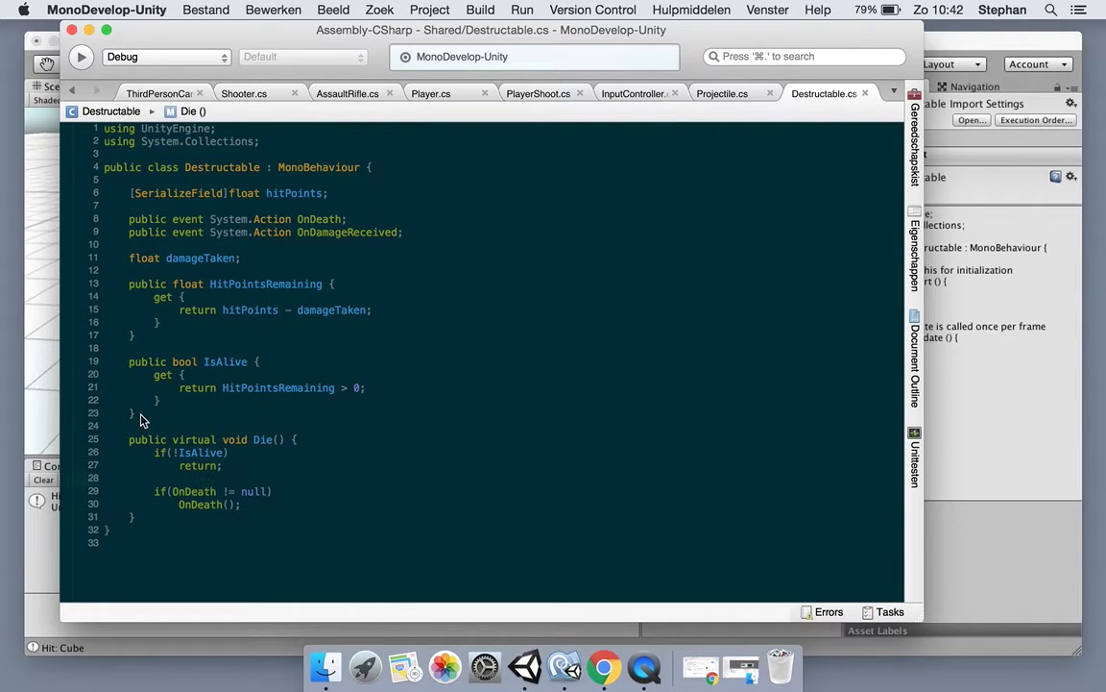
pyautogui.click(149, 523)
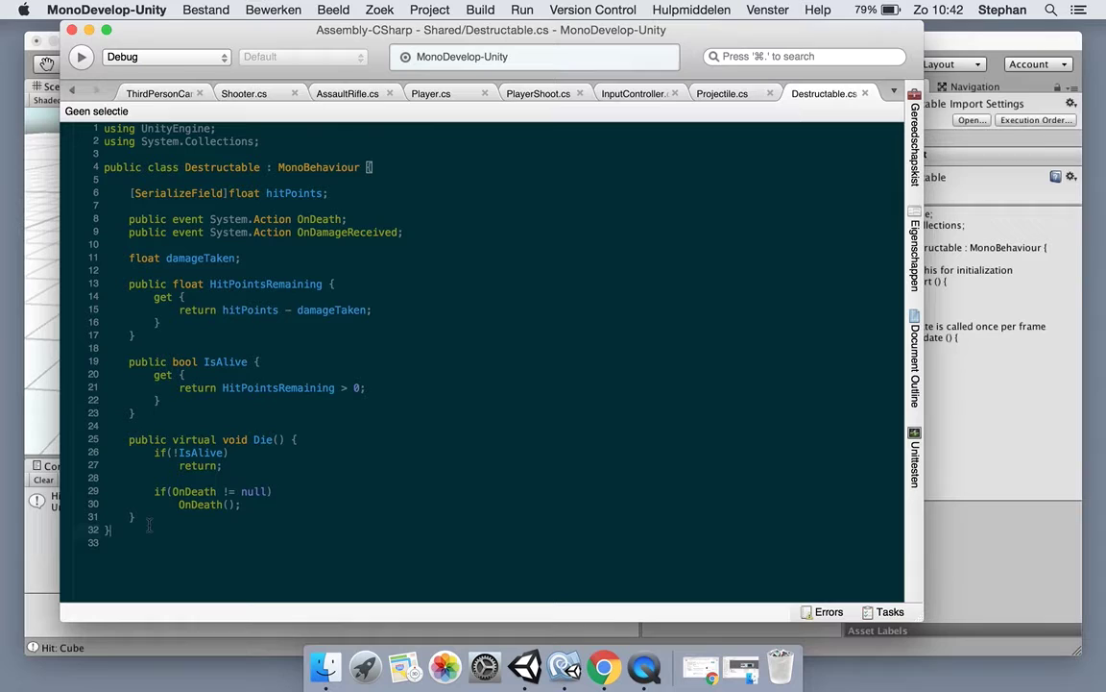
pyautogui.click(173, 515)
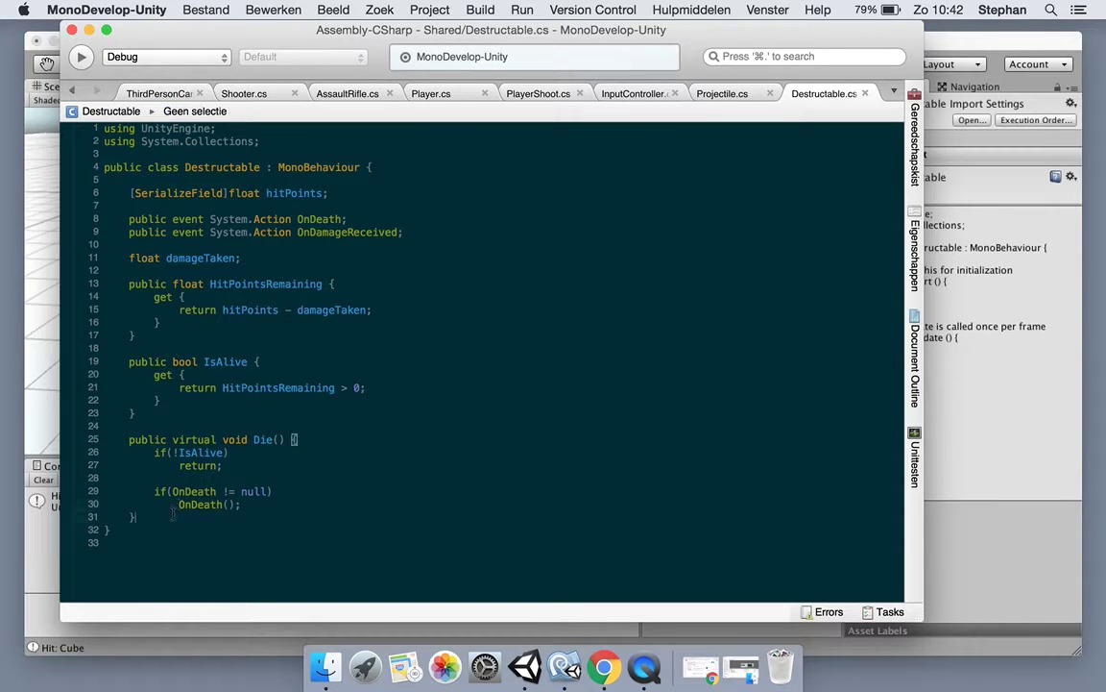
pyautogui.press('Return')
pyautogui.press('Return')
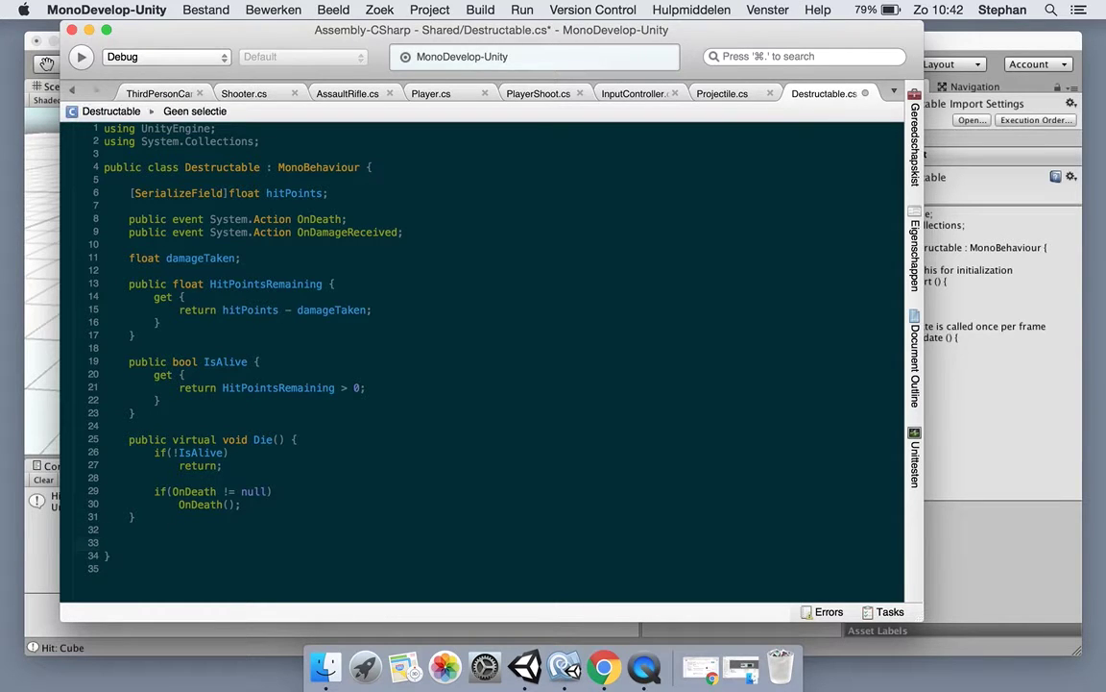
# Add a public virtual TakeDamage(float amount) method that does damageTaken += amount
pyautogui.write('public voi')
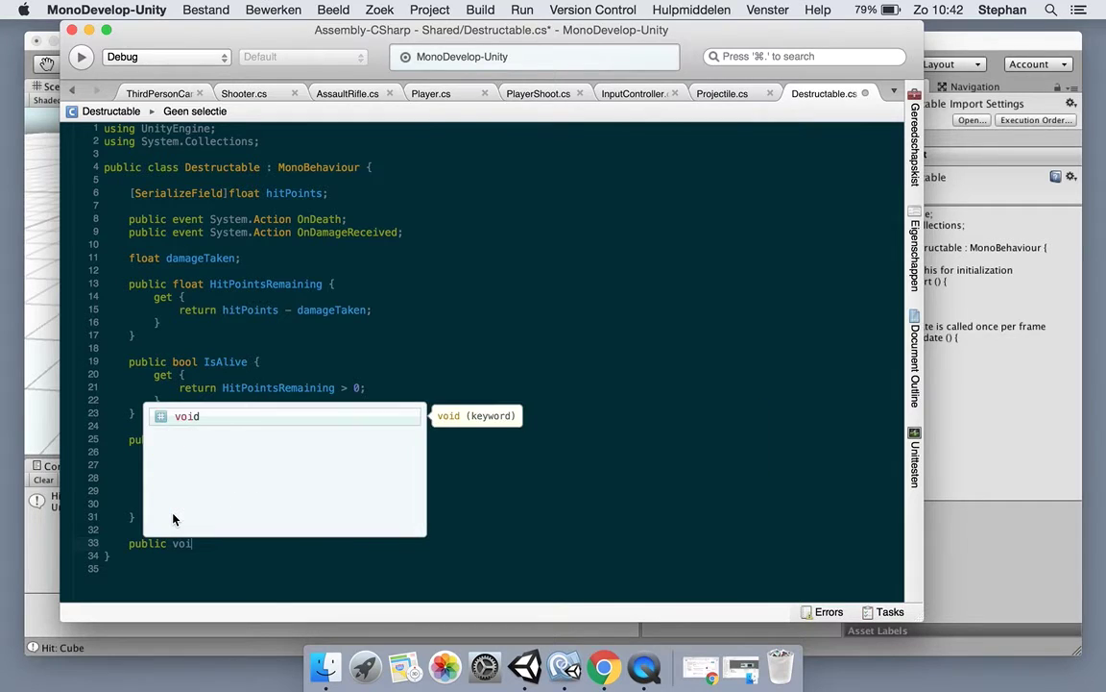
pyautogui.write('d')
pyautogui.press('BackSpace')
pyautogui.press('BackSpace')
pyautogui.press('BackSpace')
pyautogui.press('BackSpace')
pyautogui.press('BackSpace')
pyautogui.write('vi')
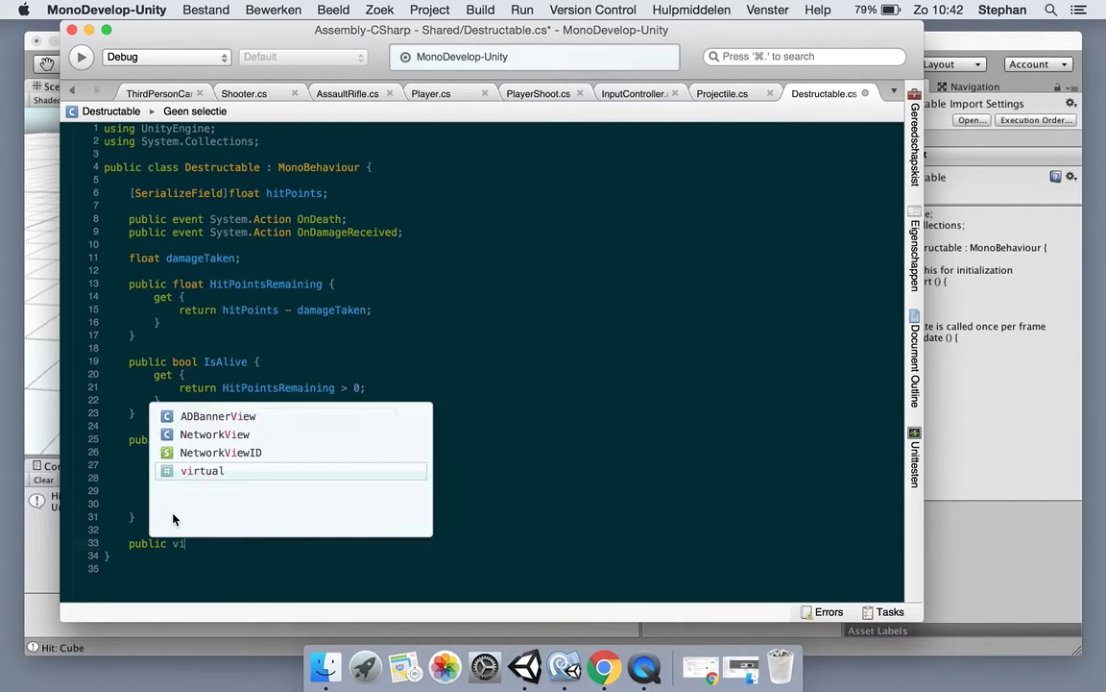
pyautogui.write('rtual ')
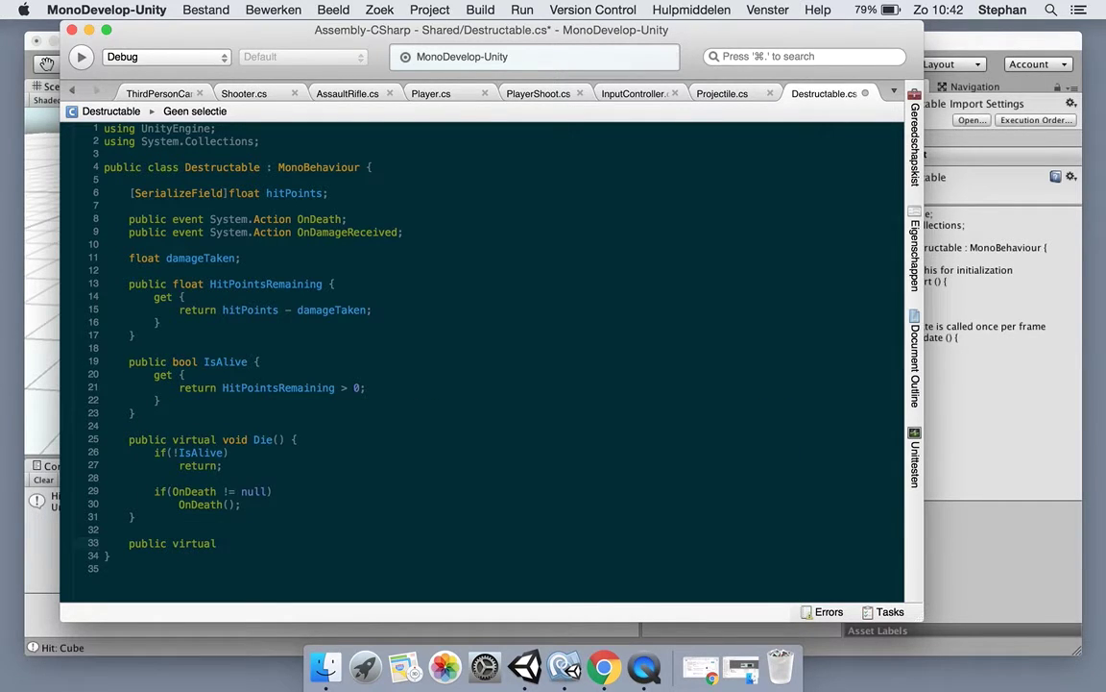
pyautogui.write('void TakeDamage')
pyautogui.write('() {')
pyautogui.press('Return')
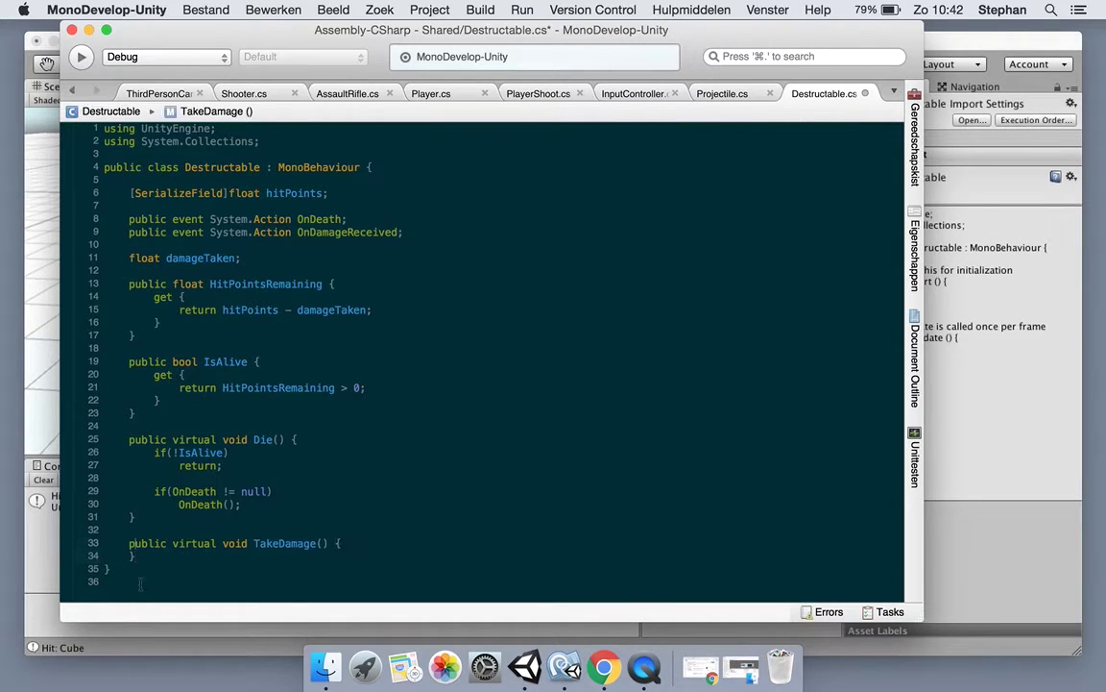
pyautogui.click(320, 543)
pyautogui.write('f')
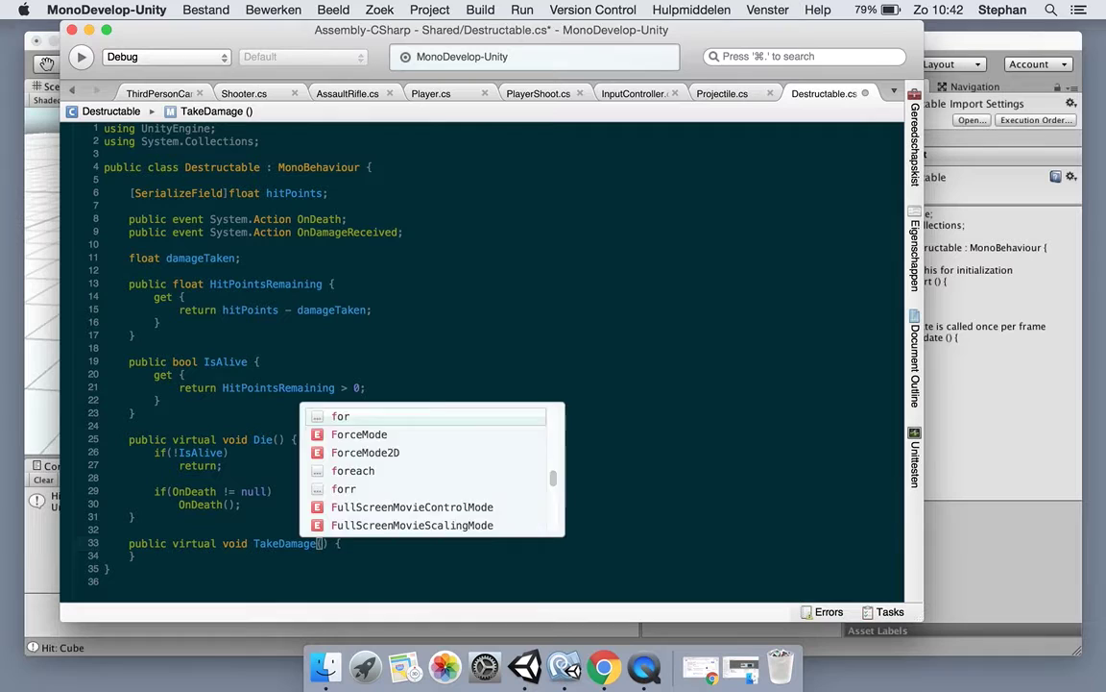
pyautogui.write('loat mou')
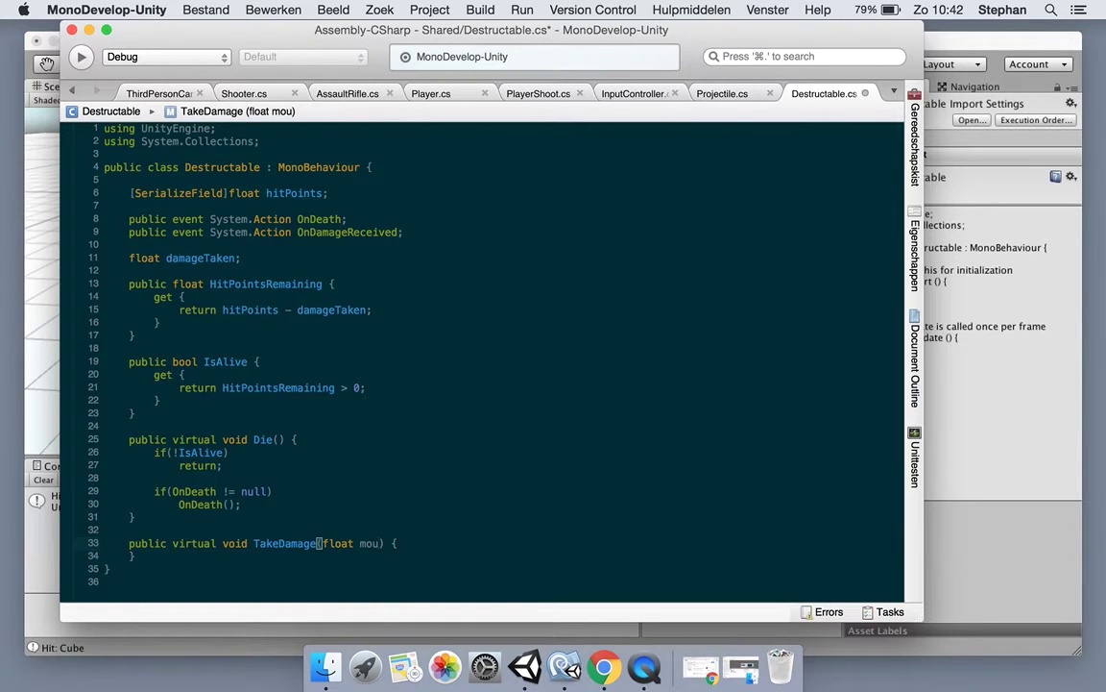
pyautogui.press('BackSpace')
pyautogui.press('BackSpace')
pyautogui.press('BackSpace')
pyautogui.write('amount')
pyautogui.click(431, 544)
pyautogui.press('Return')
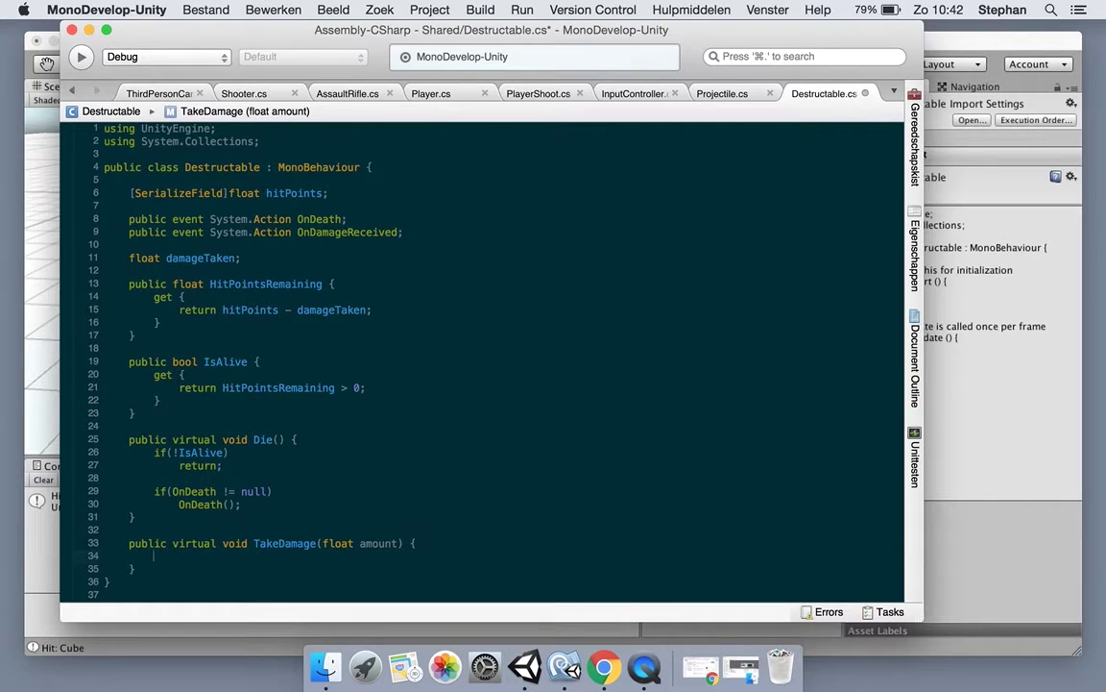
pyautogui.write('damageTaken += ')
pyautogui.write('amount;')
# In TakeDamage, call OnDamageReceived() when OnDamageReceived != null
pyautogui.press('Return')
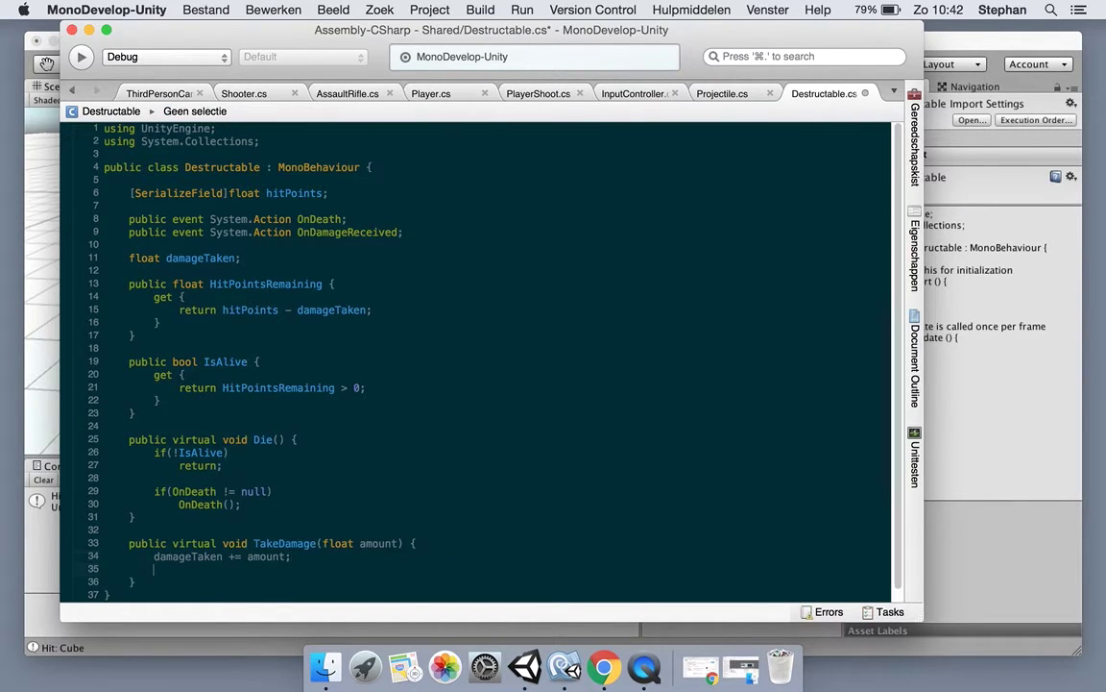
pyautogui.press('Return')
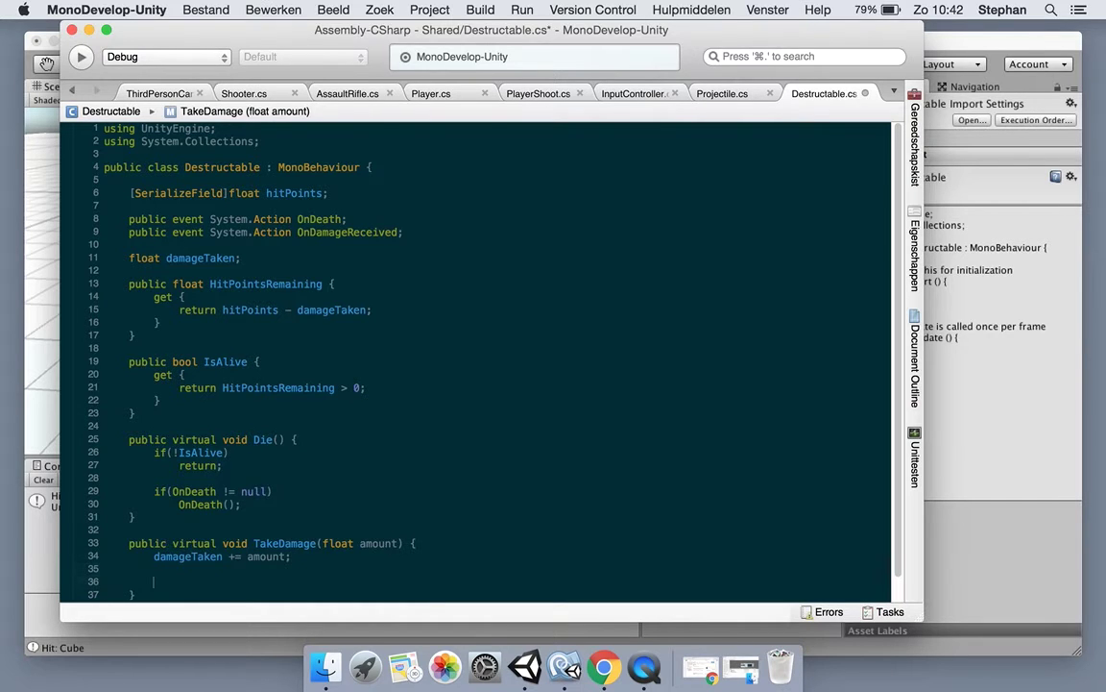
pyautogui.write('if(OnD')
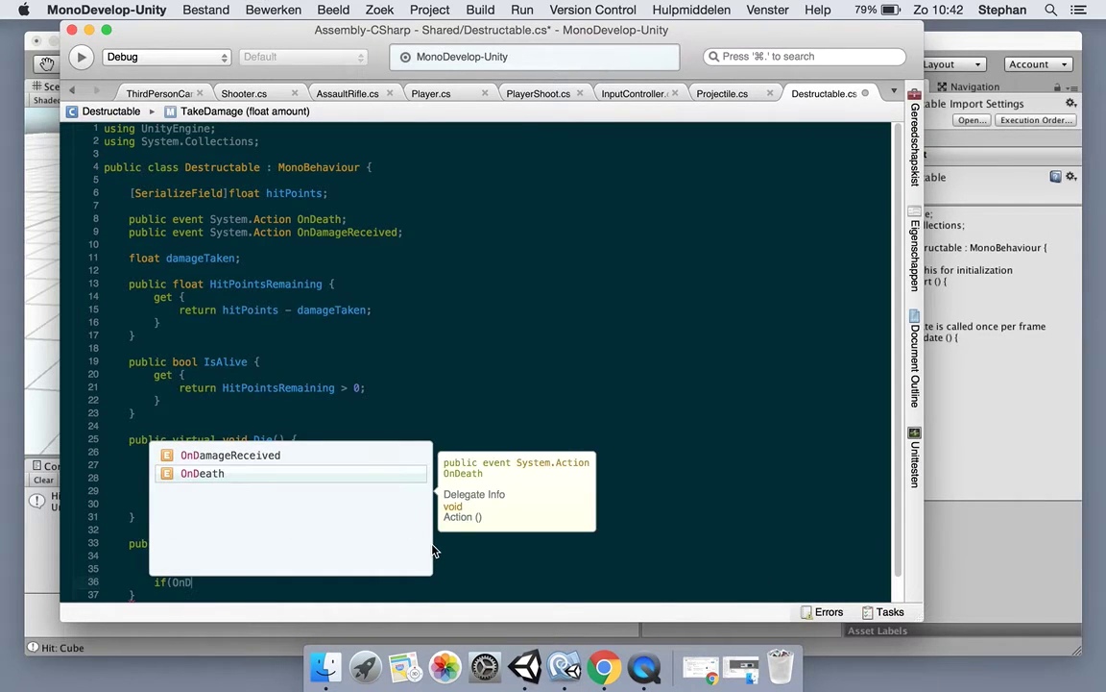
pyautogui.press('Return')
pyautogui.write('!=')
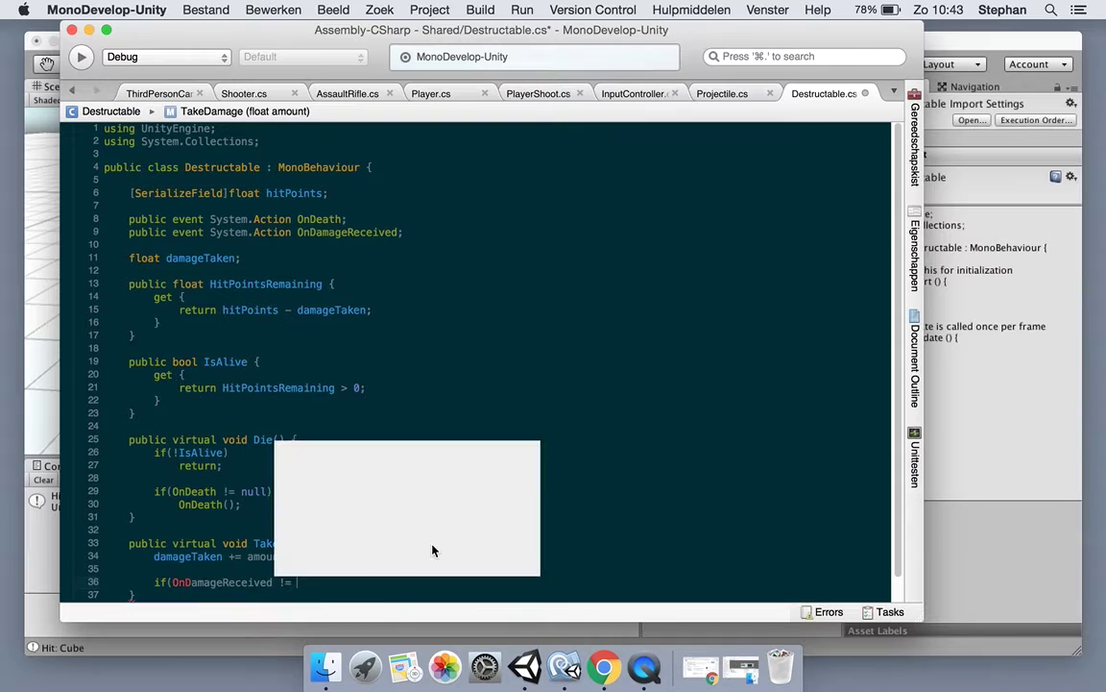
pyautogui.write(' null)')
pyautogui.press('Return')
pyautogui.write('OnD')
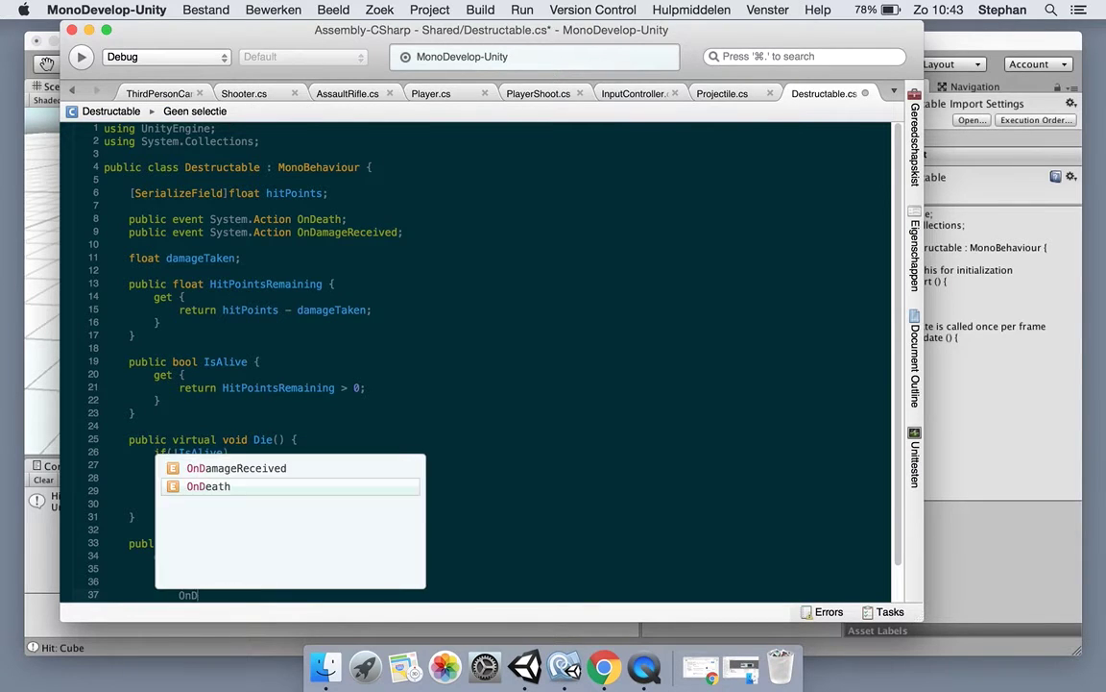
pyautogui.write('eath')
pyautogui.press('BackSpace')
pyautogui.press('BackSpace')
pyautogui.press('BackSpace')
pyautogui.press('BackSpace')
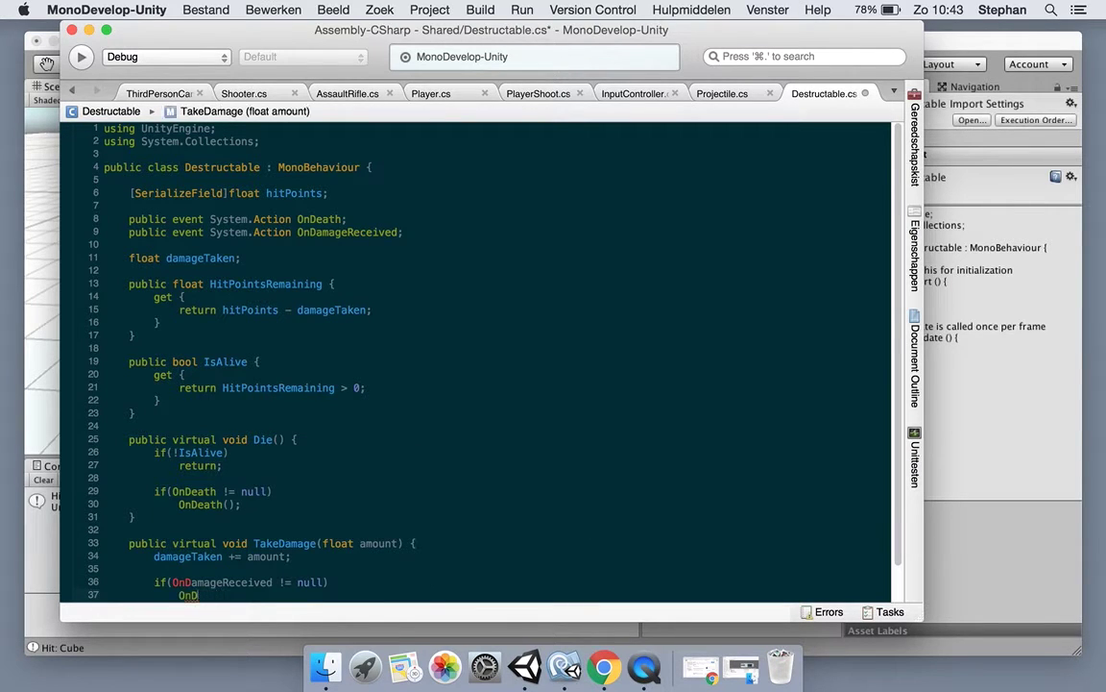
pyautogui.write('amageReceived')
pyautogui.write('();')
pyautogui.press('Return')
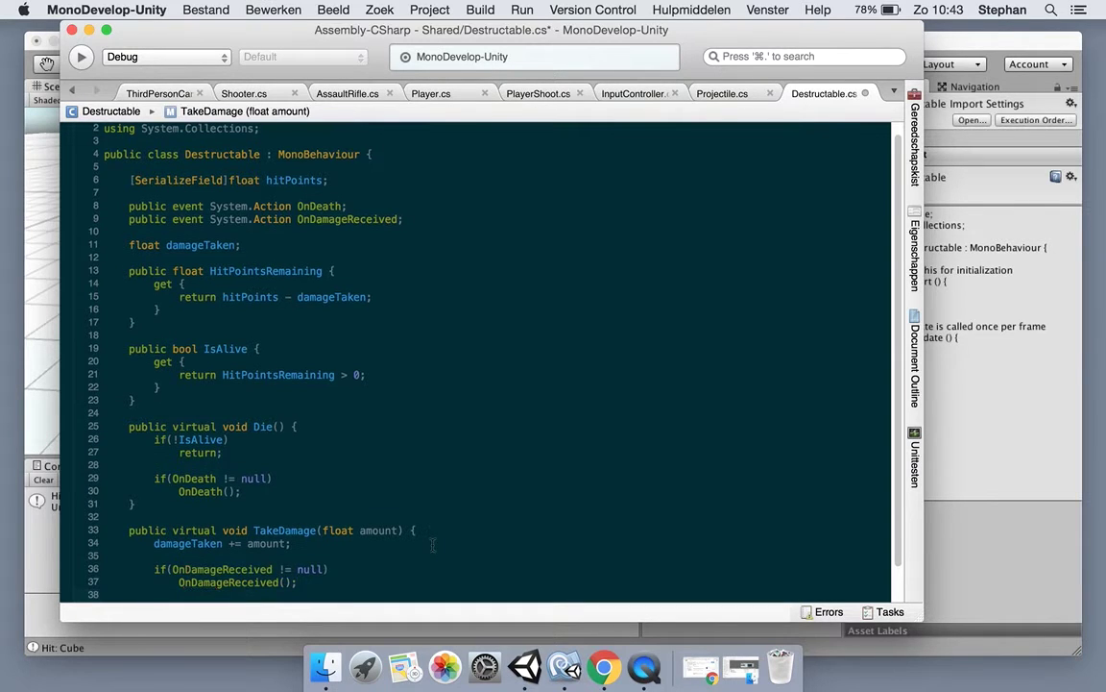
# Call Die() when HitPointsRemaining <= 0, and save the script
pyautogui.press('Return')
pyautogui.write('if(')
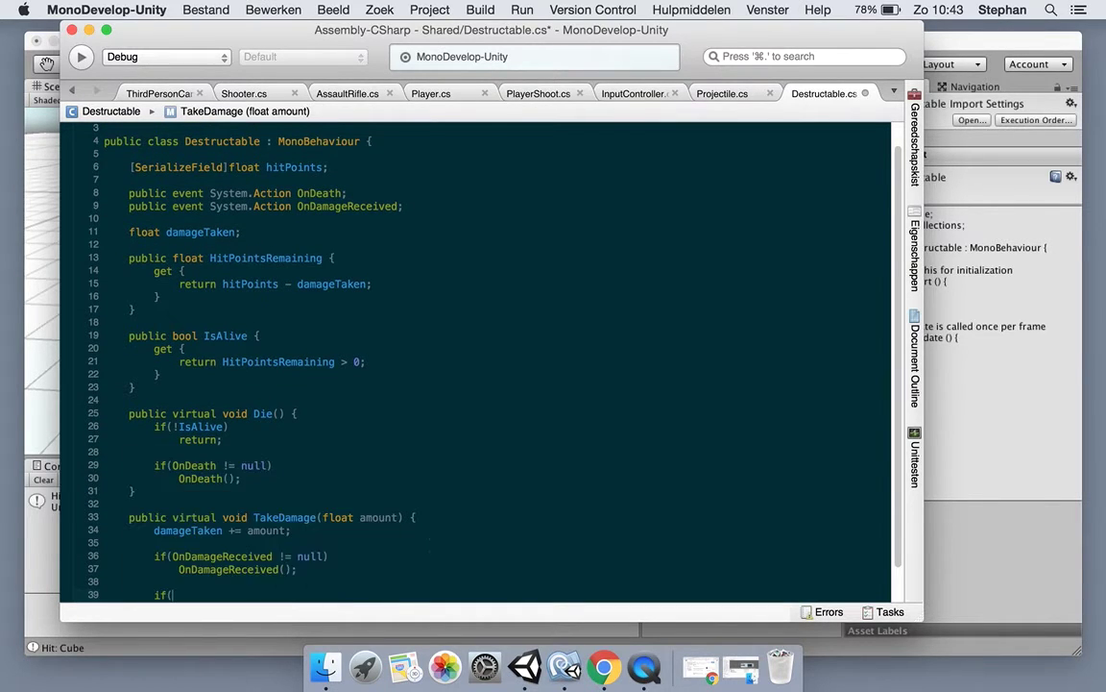
pyautogui.write('Hit')
pyautogui.press('Return')
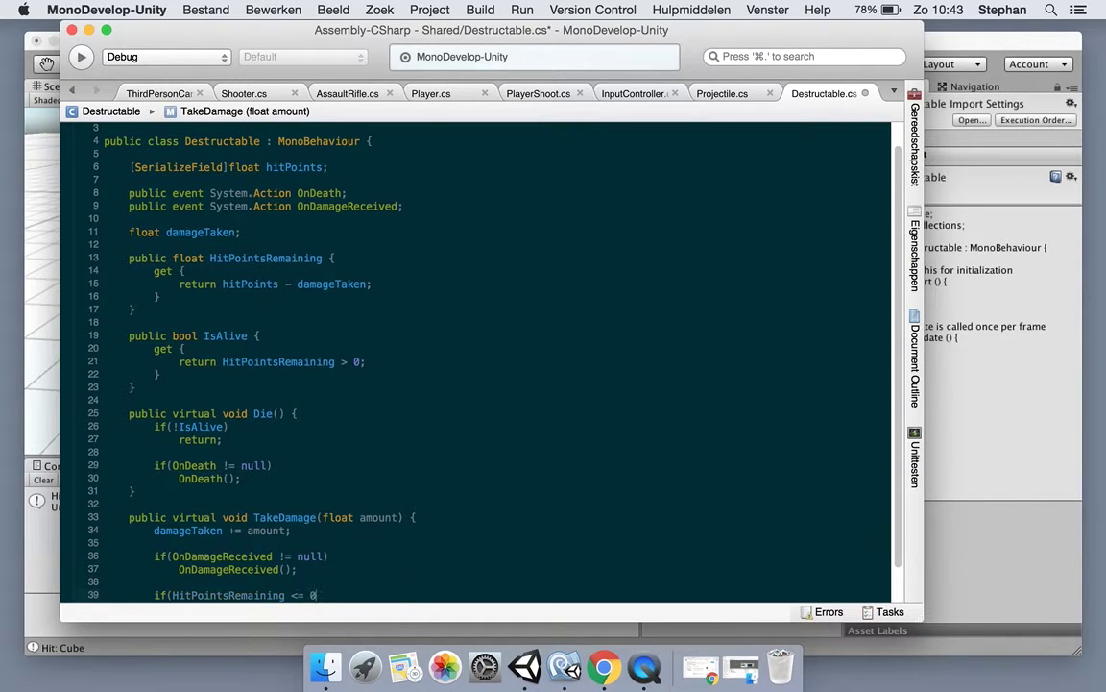
pyautogui.write(')')
pyautogui.write(' {')
pyautogui.press('Return')
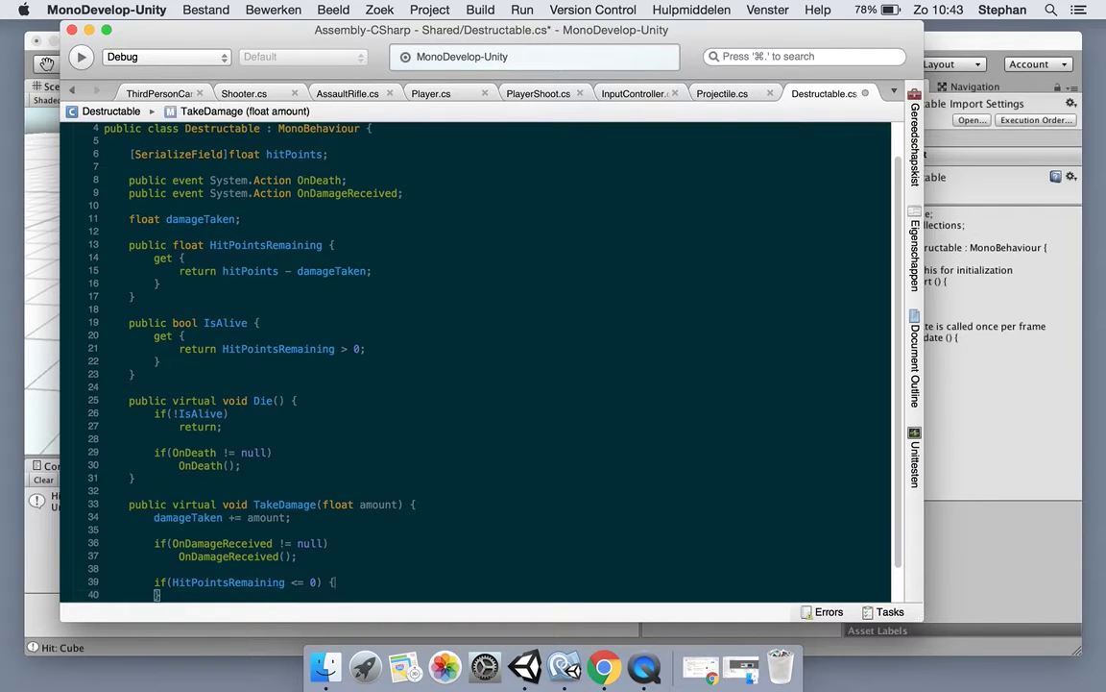
pyautogui.write('Die ();')
pyautogui.press('super+s')
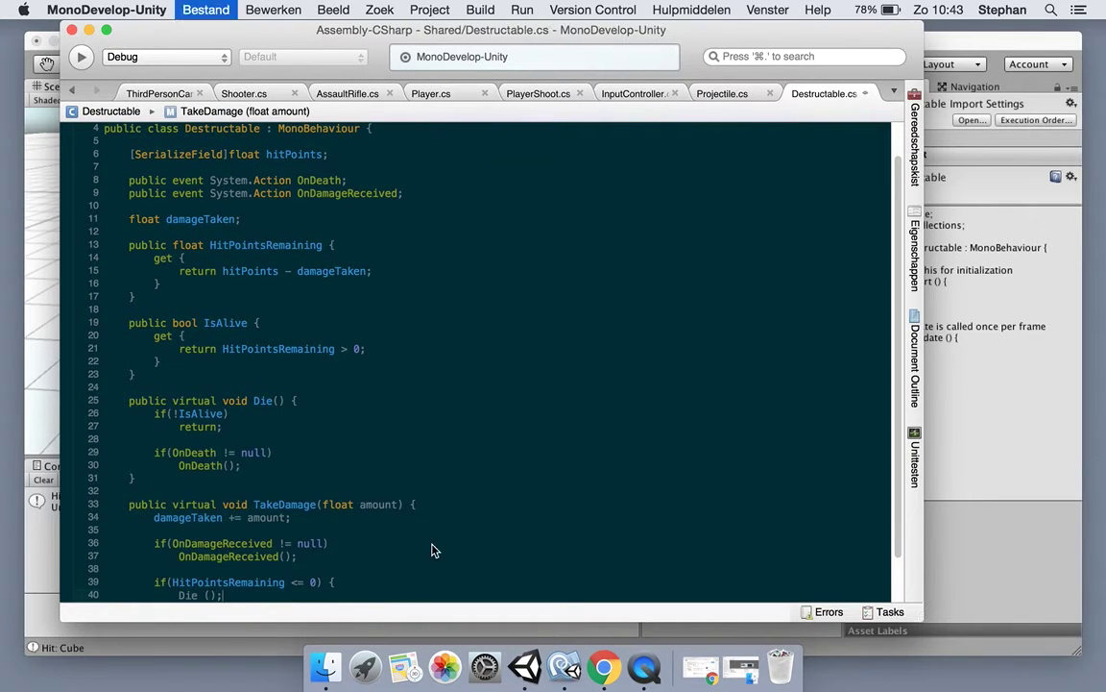
pyautogui.scroll(-2, 432, 549)
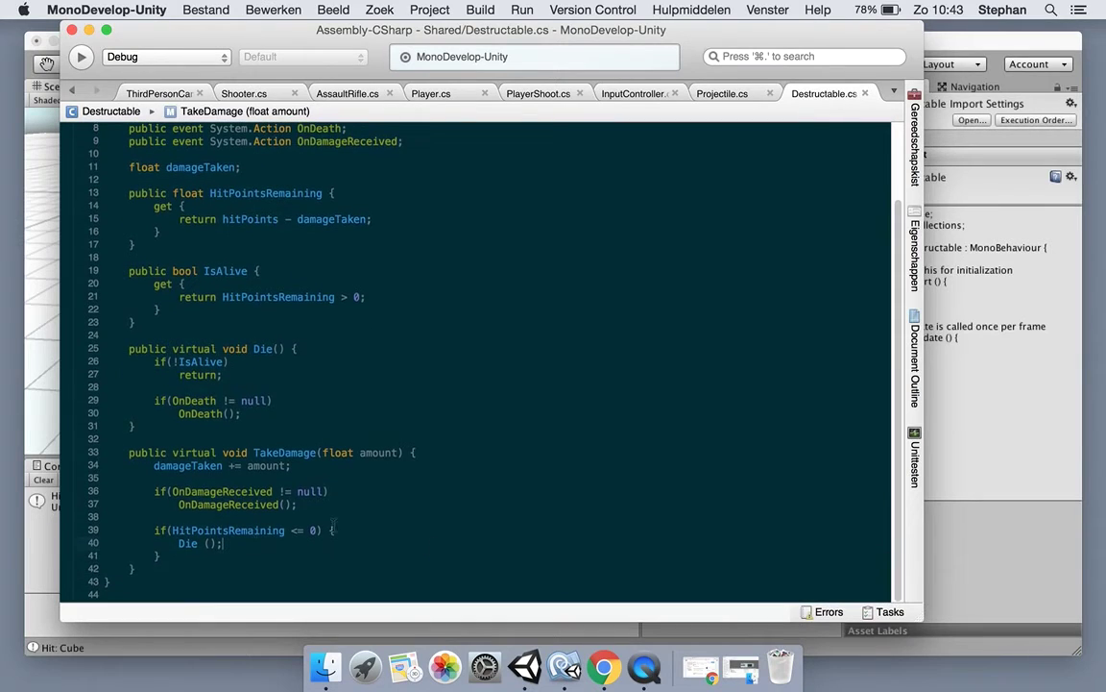
# Add a public Reset() method setting damageTaken = 0 and save Destructable.cs
pyautogui.click(110, 581)
pyautogui.press('BackSpace')
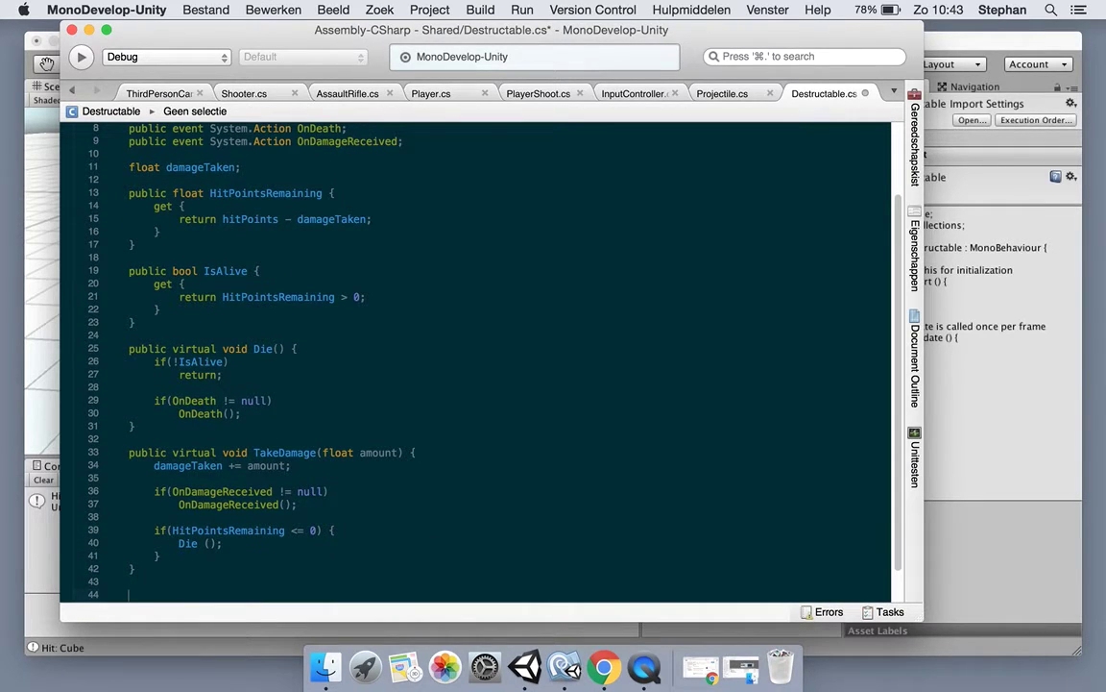
pyautogui.write('public void')
pyautogui.write(' Reset() {')
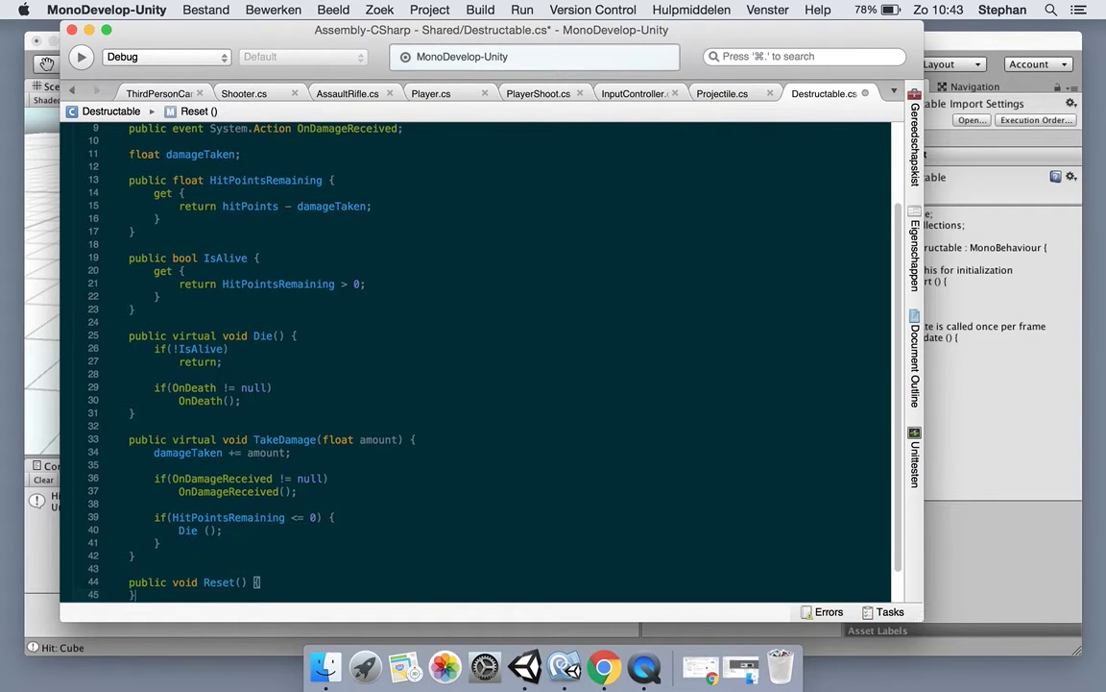
pyautogui.press('Return')
pyautogui.write('dam')
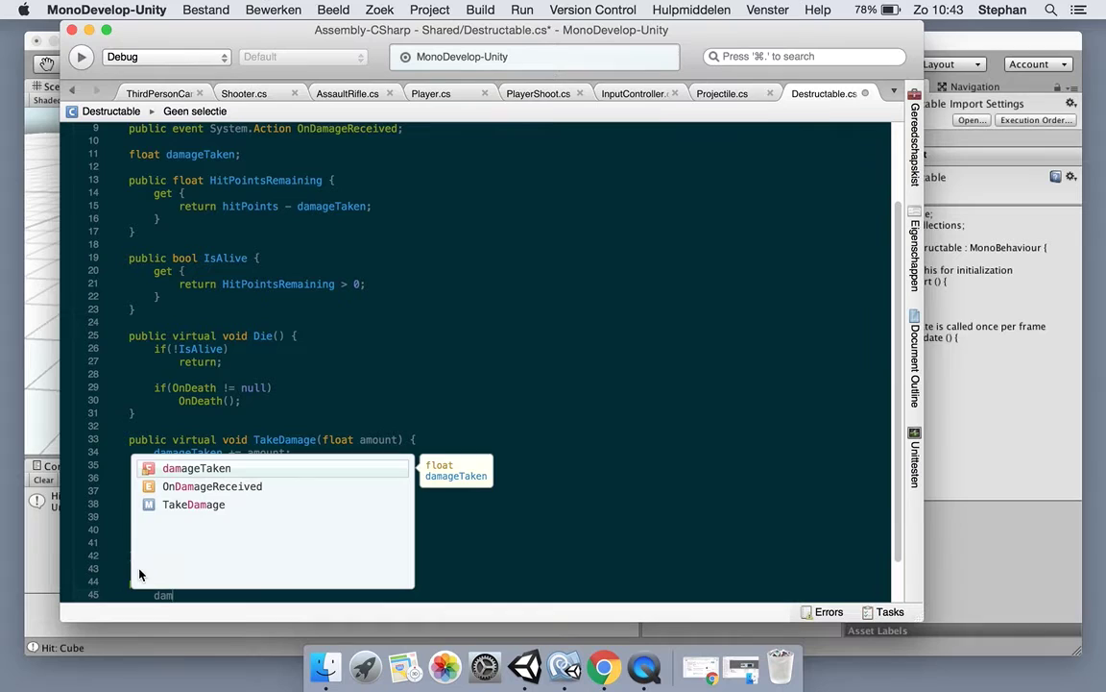
pyautogui.press('Return')
pyautogui.write('= 0;')
pyautogui.press('super+s')
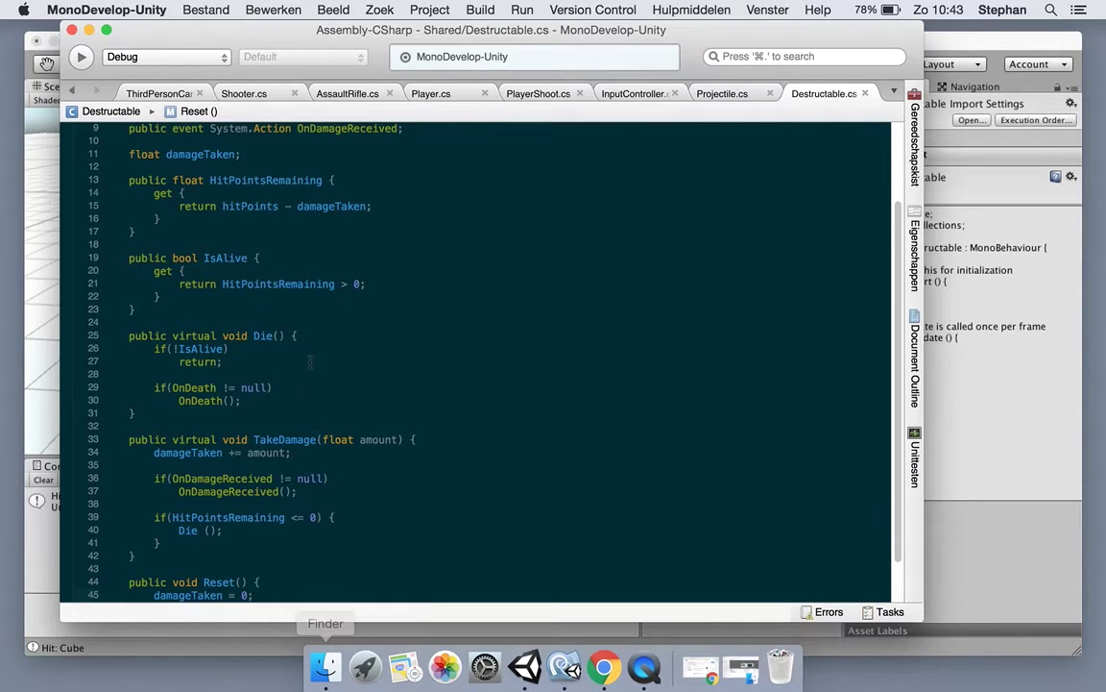
# Review the OnDeath call in Die and its event declaration, and bring up Projectile.cs
pyautogui.scroll(-2, 310, 362)
pyautogui.scroll(-2, 326, 403)
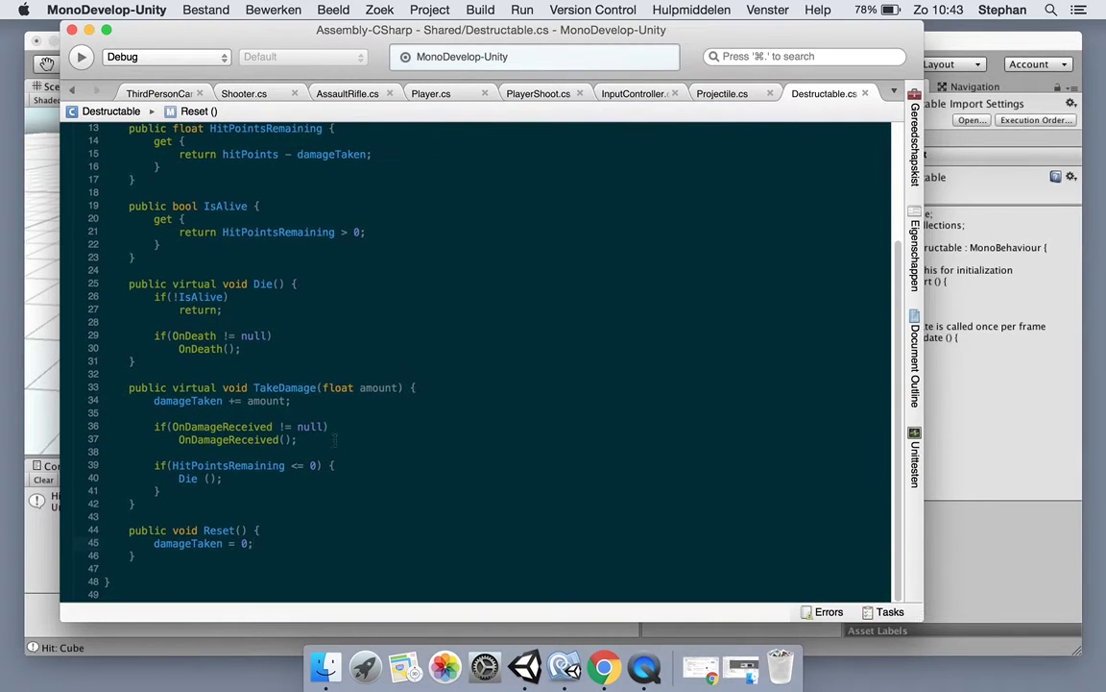
pyautogui.moveTo(376, 439)
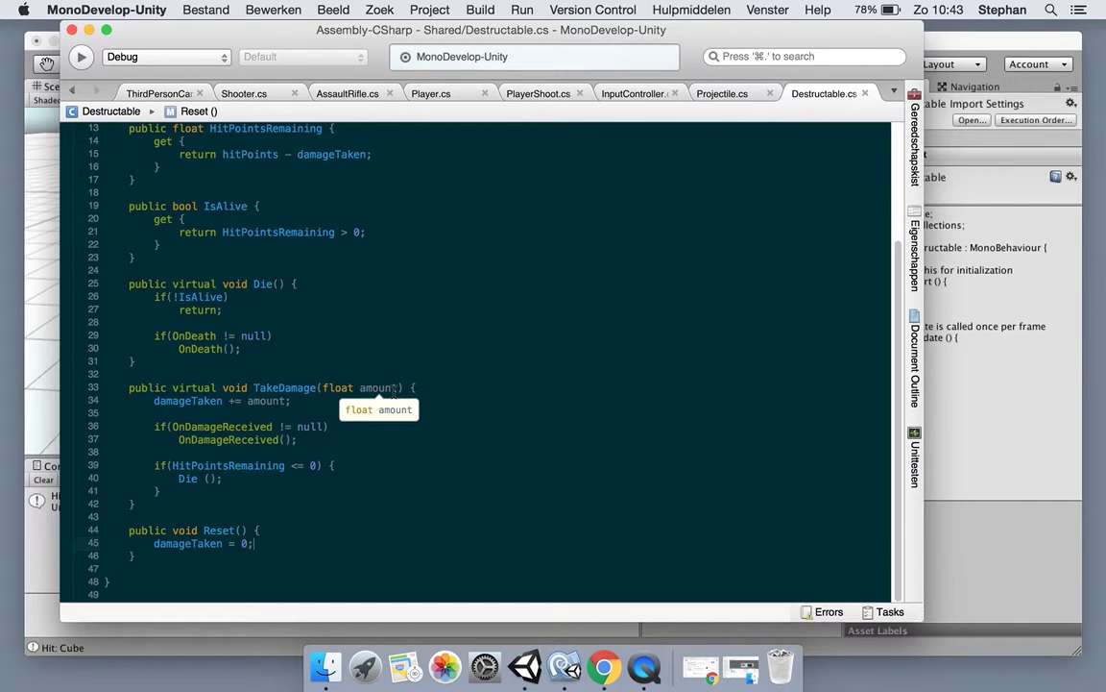
pyautogui.click(504, 350)
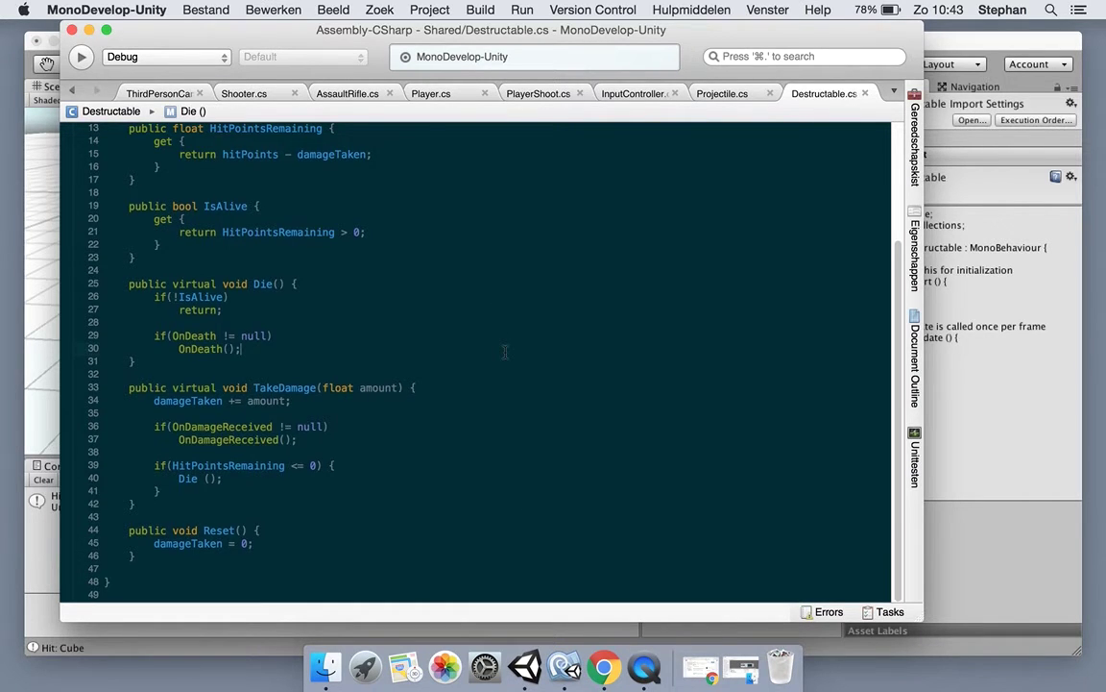
pyautogui.scroll(3, 504, 350)
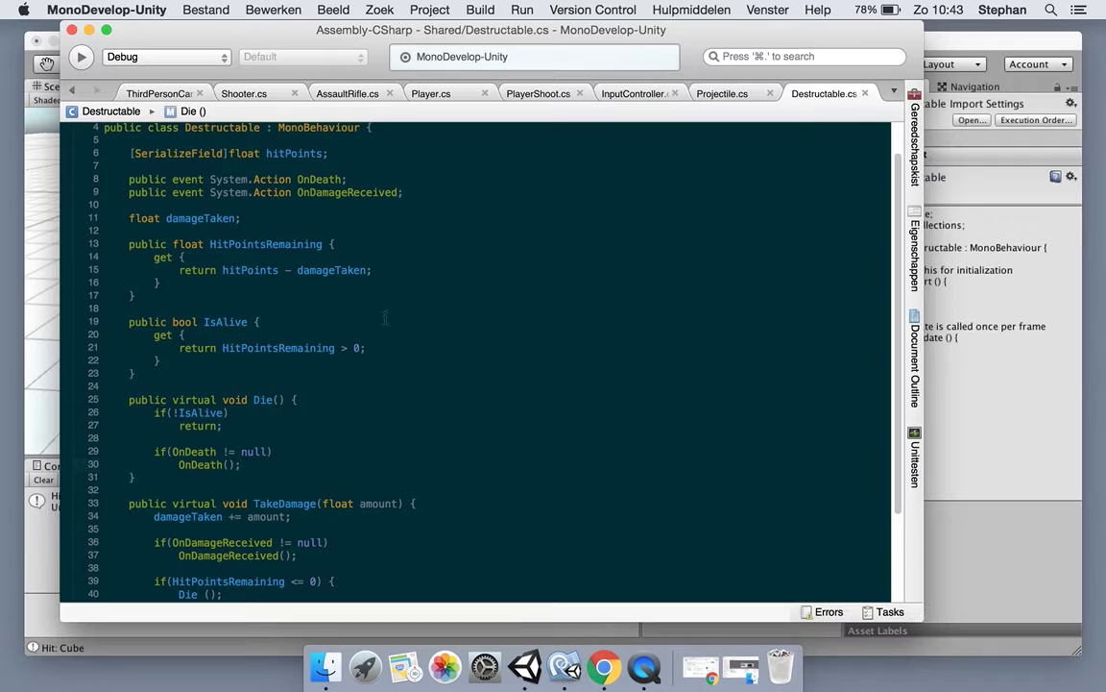
pyautogui.click(239, 120)
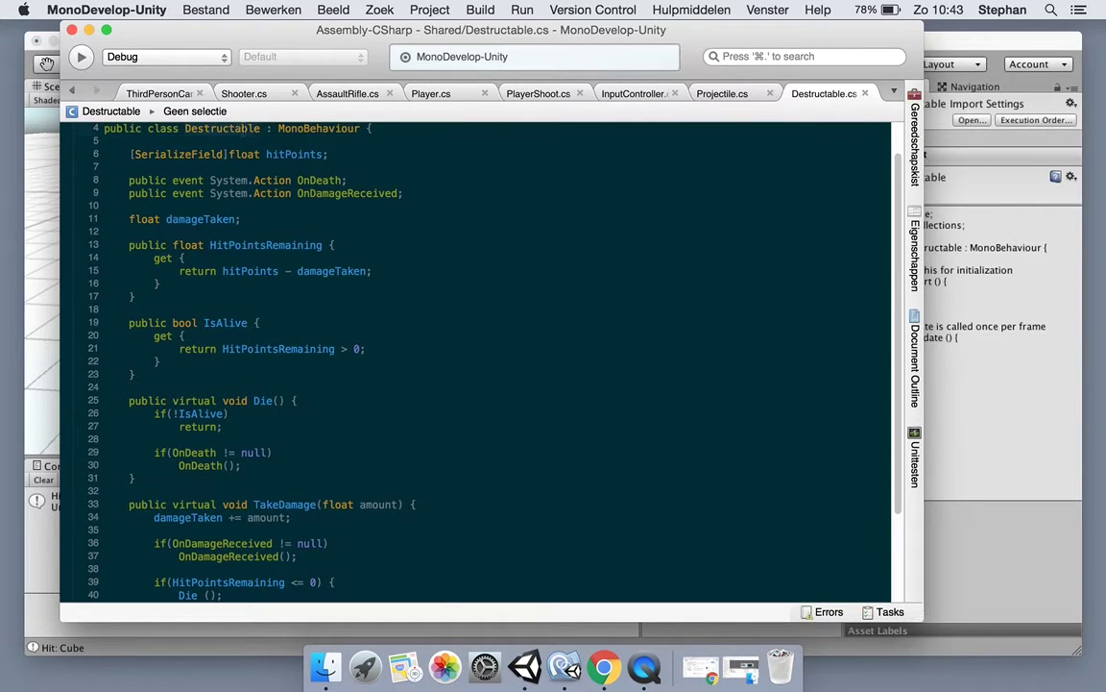
pyautogui.click(287, 175)
# In Projectile's OnTriggerEnter, replace the print with var destructable = other.GetComponent<Destructable>();
pyautogui.click(721, 93)
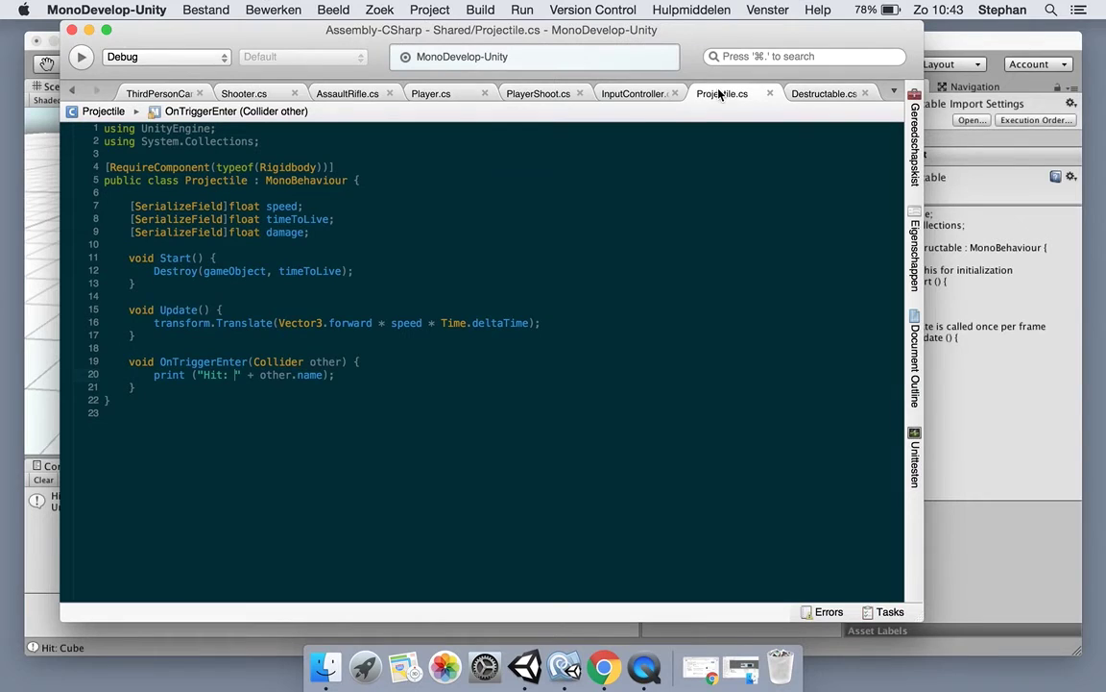
pyautogui.click(346, 376)
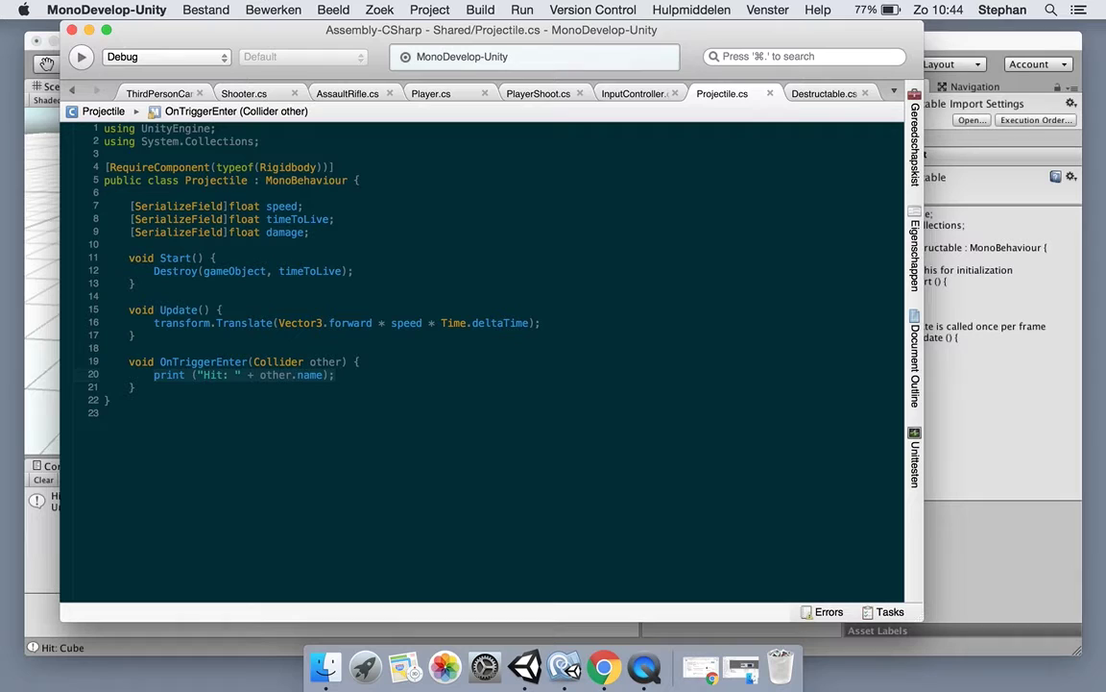
pyautogui.moveTo(154, 374); pyautogui.dragTo(346, 382)
pyautogui.press('Return')
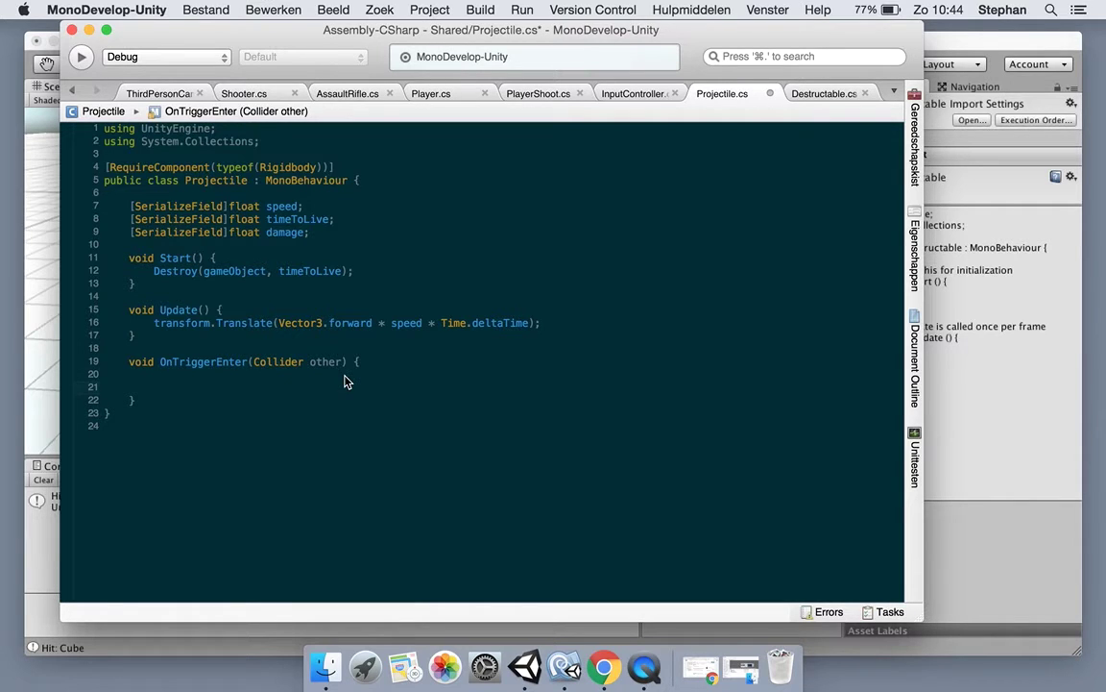
pyautogui.write('var ')
pyautogui.write('des')
pyautogui.press('BackSpace')
pyautogui.write('ctable =')
pyautogui.write('other.ta')
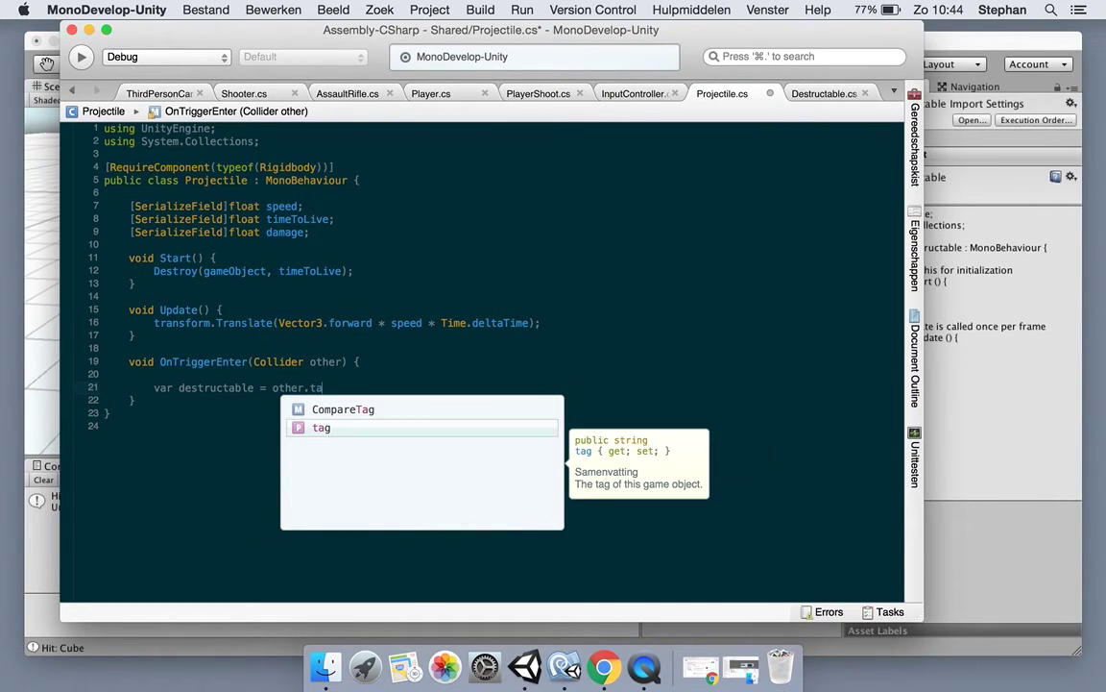
pyautogui.press('BackSpace')
pyautogui.write('r.getcom')
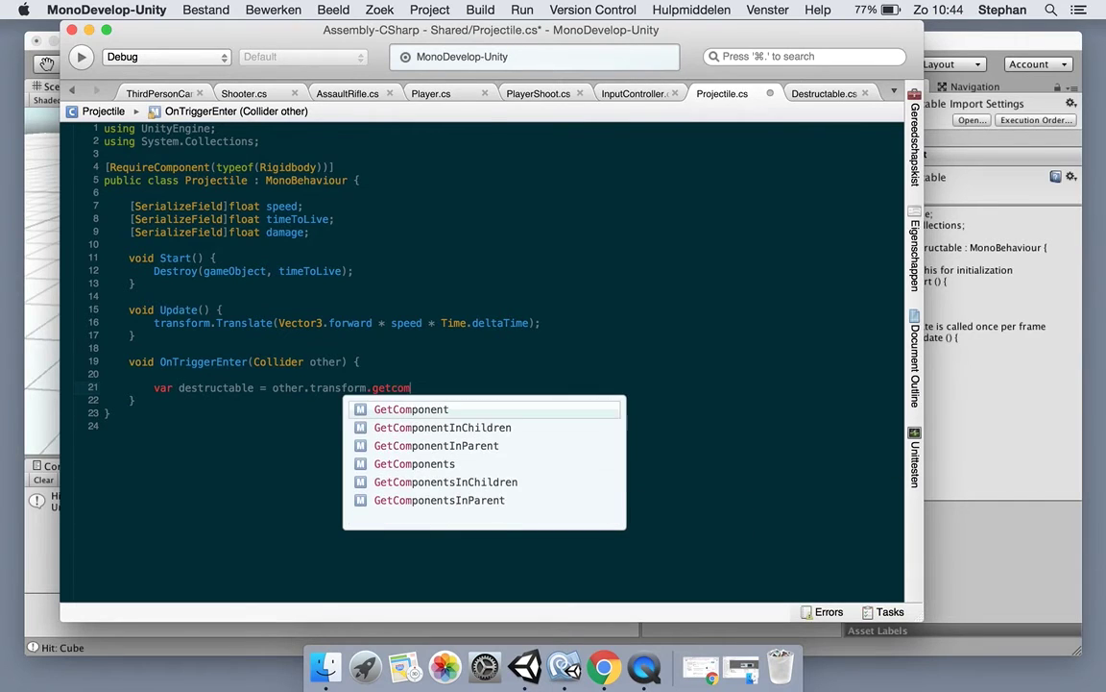
pyautogui.press('Return')
pyautogui.write('Des')
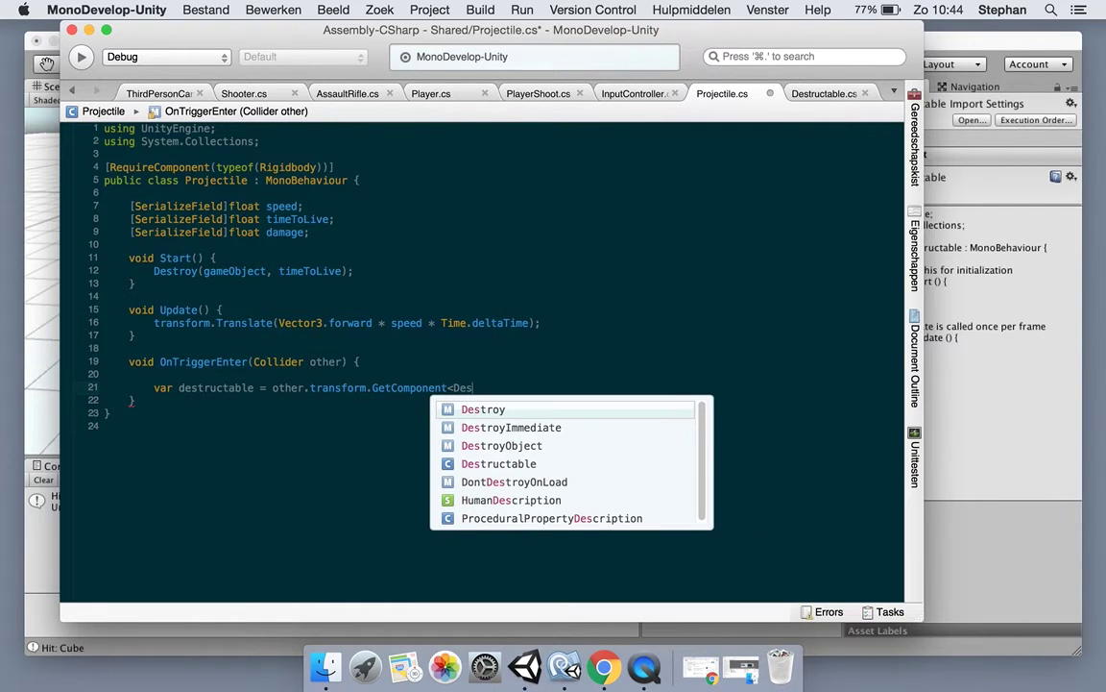
pyautogui.write('truc')
pyautogui.press('Return')
pyautogui.write('>();')
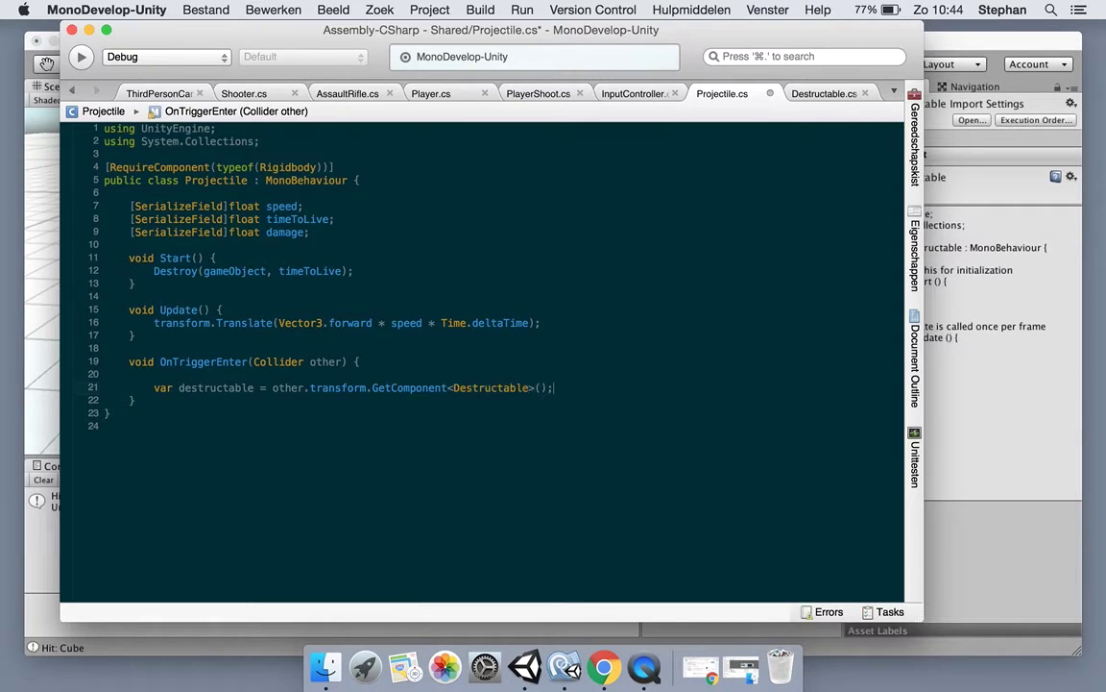
pyautogui.press('Return')
# Add an early return when destructable is null
pyautogui.write('if(')
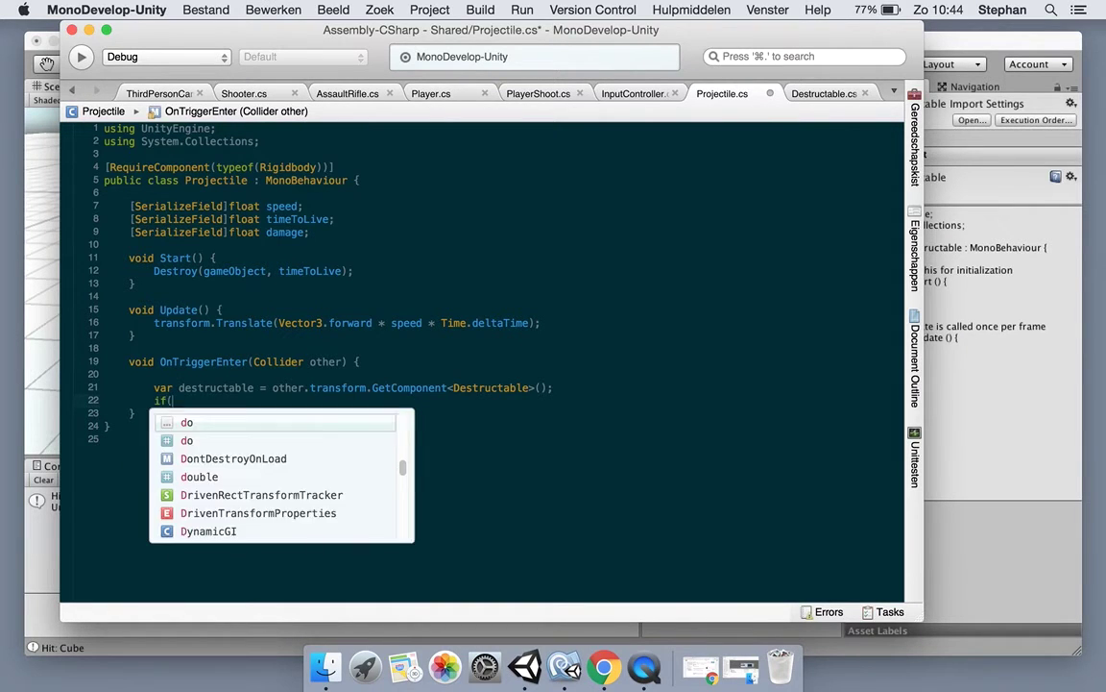
pyautogui.write('des')
pyautogui.press('Return')
pyautogui.write('== null')
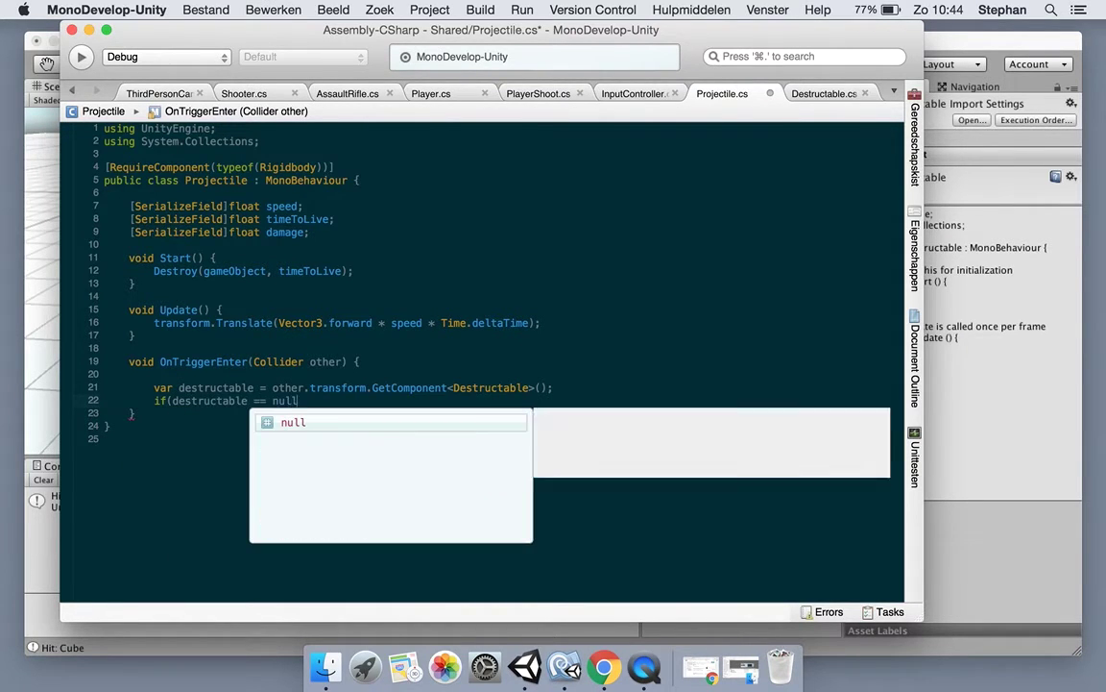
pyautogui.write(')')
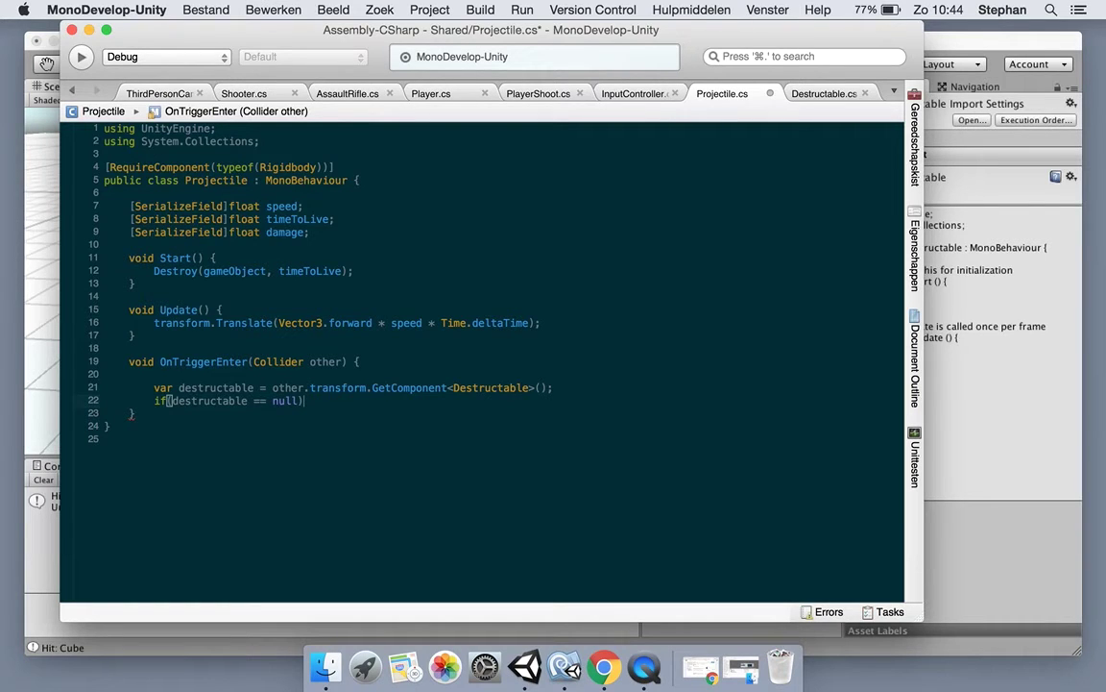
pyautogui.press('Return')
pyautogui.write('return;')
pyautogui.press('Return')
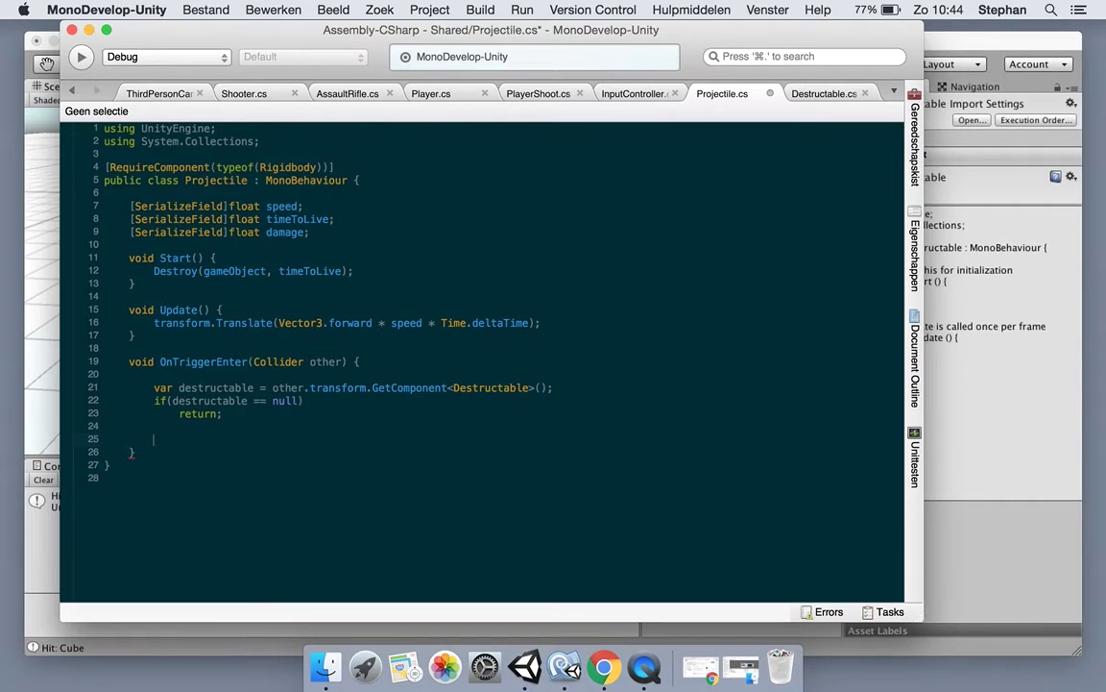
pyautogui.press('Return')
# Call destructable.TakeDamage(damage), save Projectile.cs, and return to Unity
pyautogui.write('destructable.')
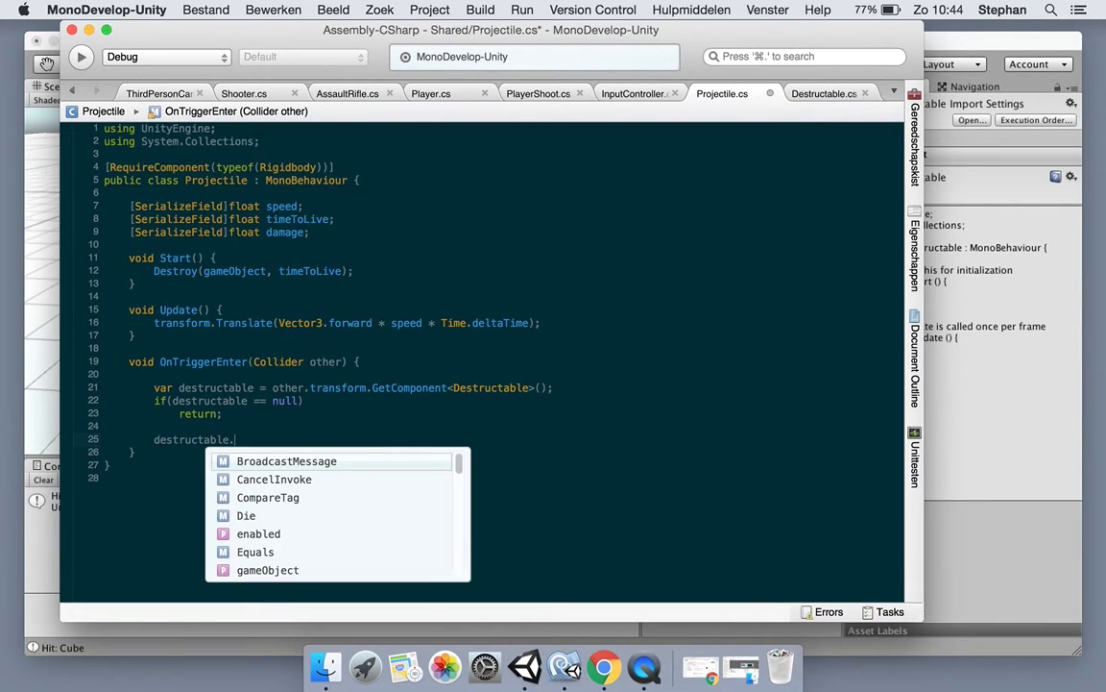
pyautogui.write('take')
pyautogui.press('Return')
pyautogui.write('(')
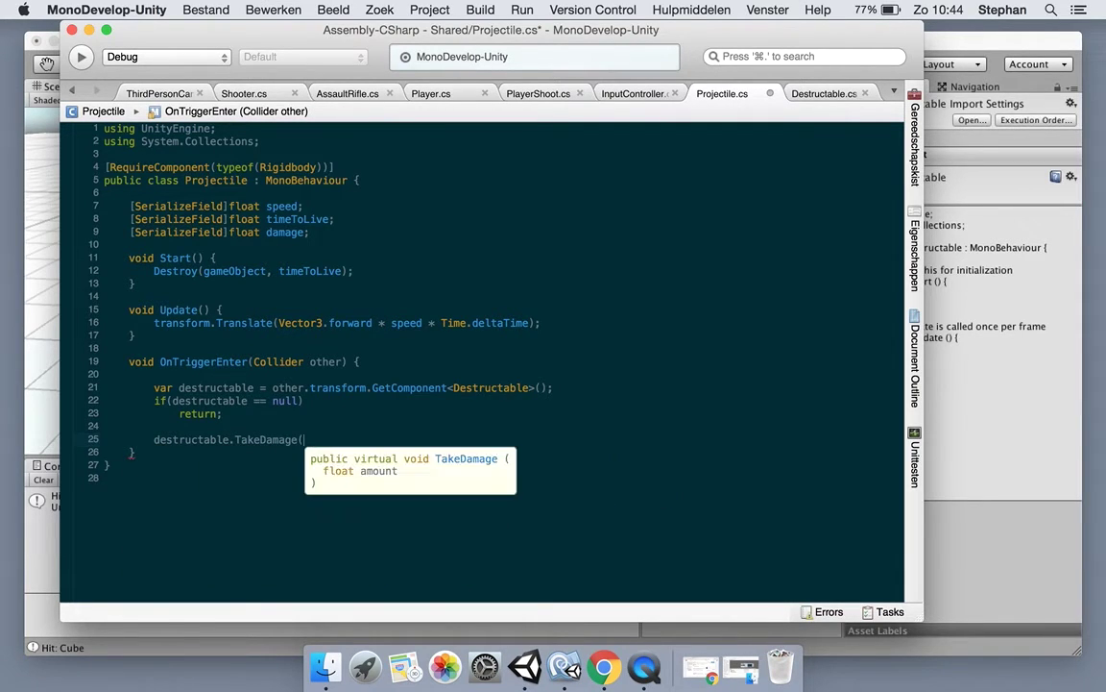
pyautogui.write('dama')
pyautogui.press('Return')
pyautogui.write(');')
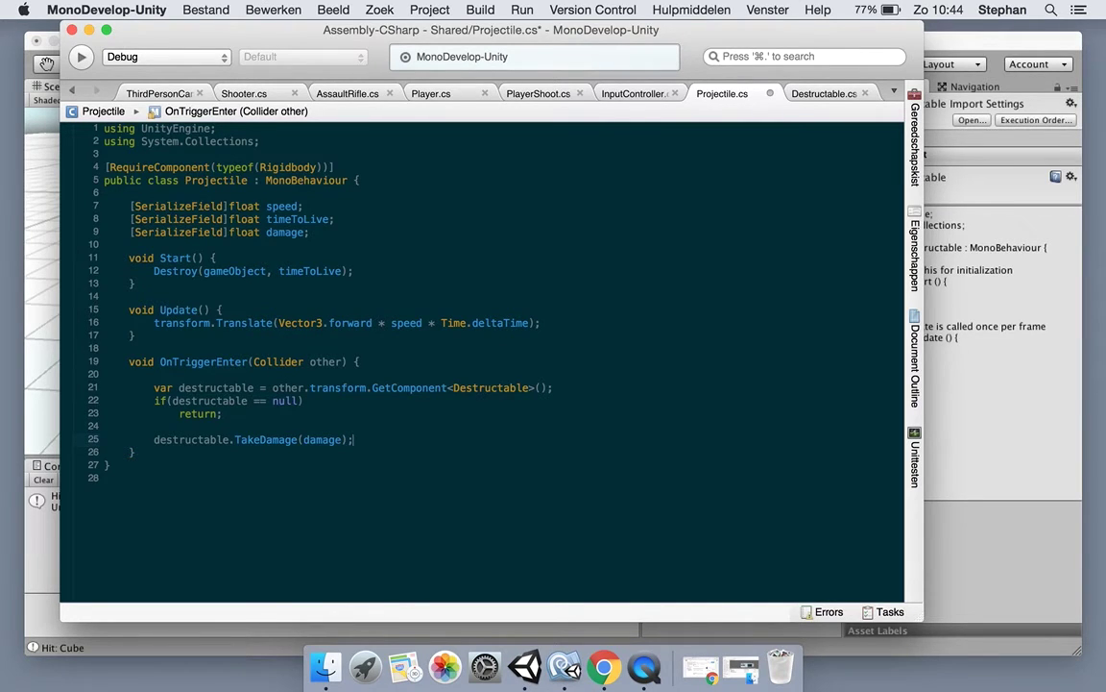
pyautogui.click(272, 256)
pyautogui.press('super+s')
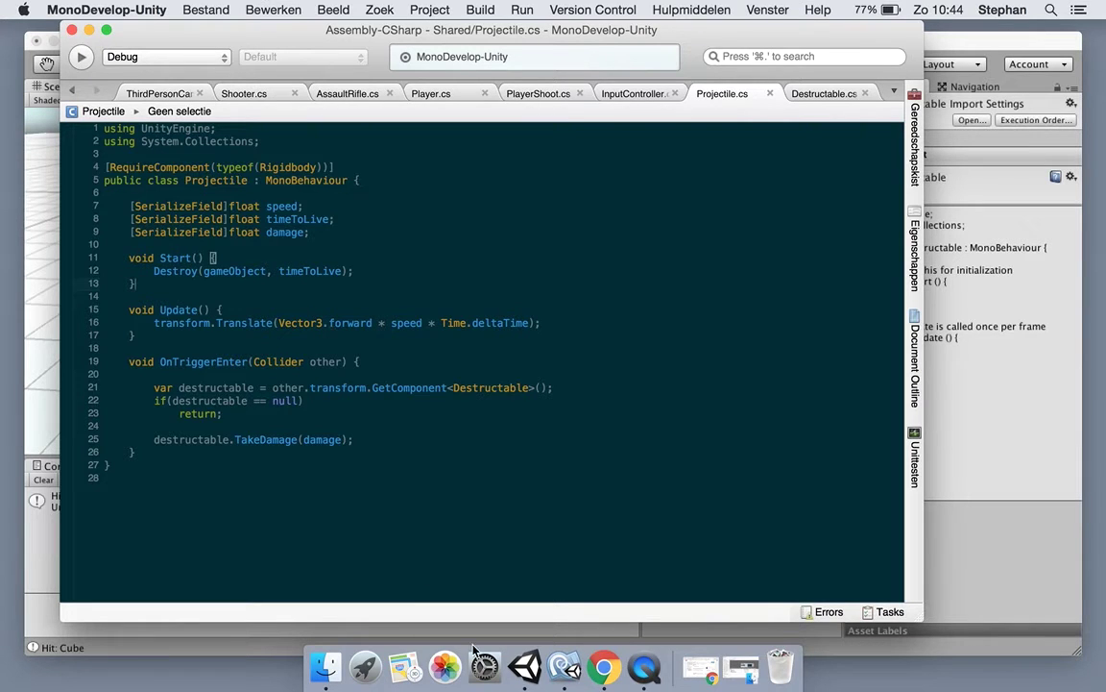
pyautogui.click(527, 665)
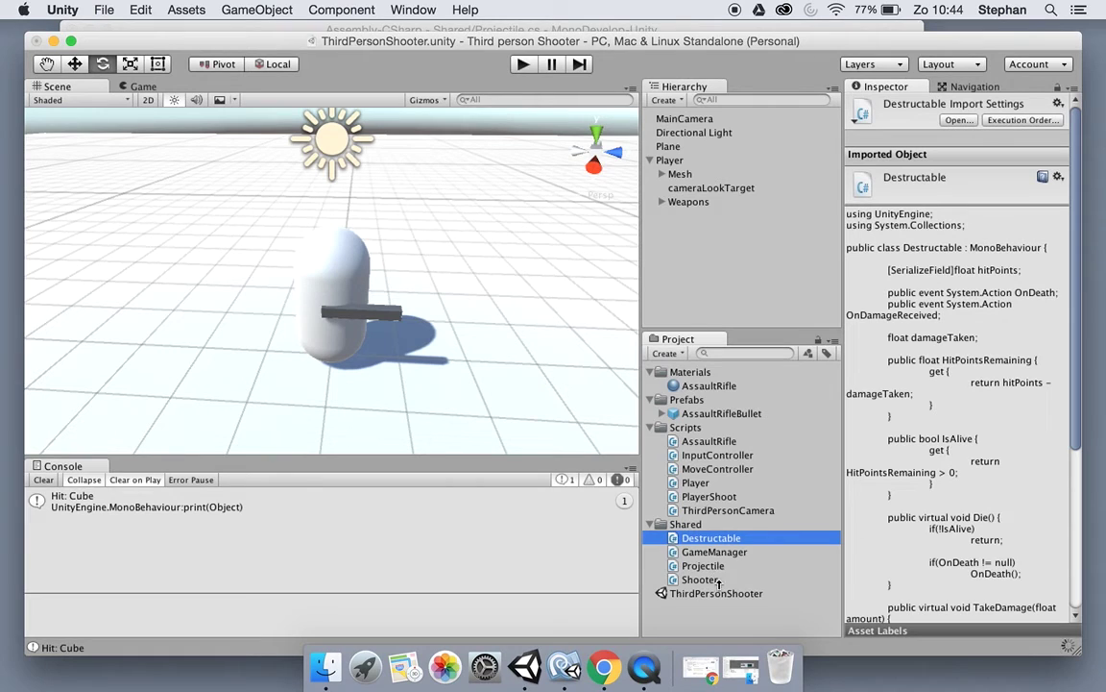
# Create a C# script named Health in the Scripts folder and open it in MonoDevelop
pyautogui.click(706, 441)
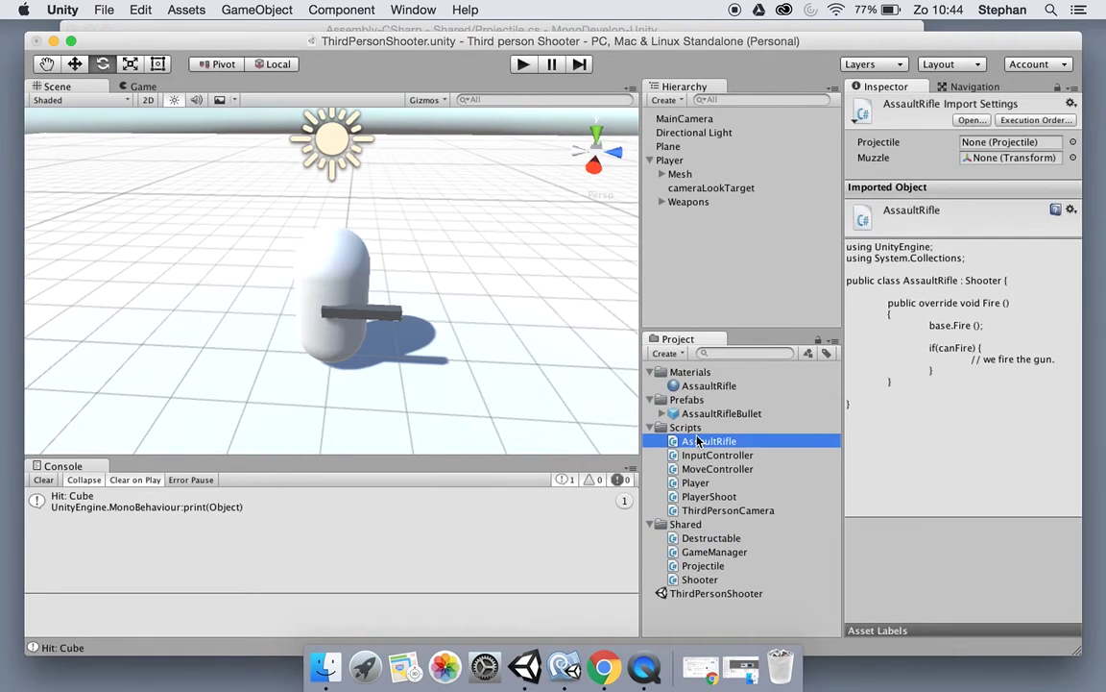
pyautogui.rightClick(697, 434)
pyautogui.moveTo(733, 361)
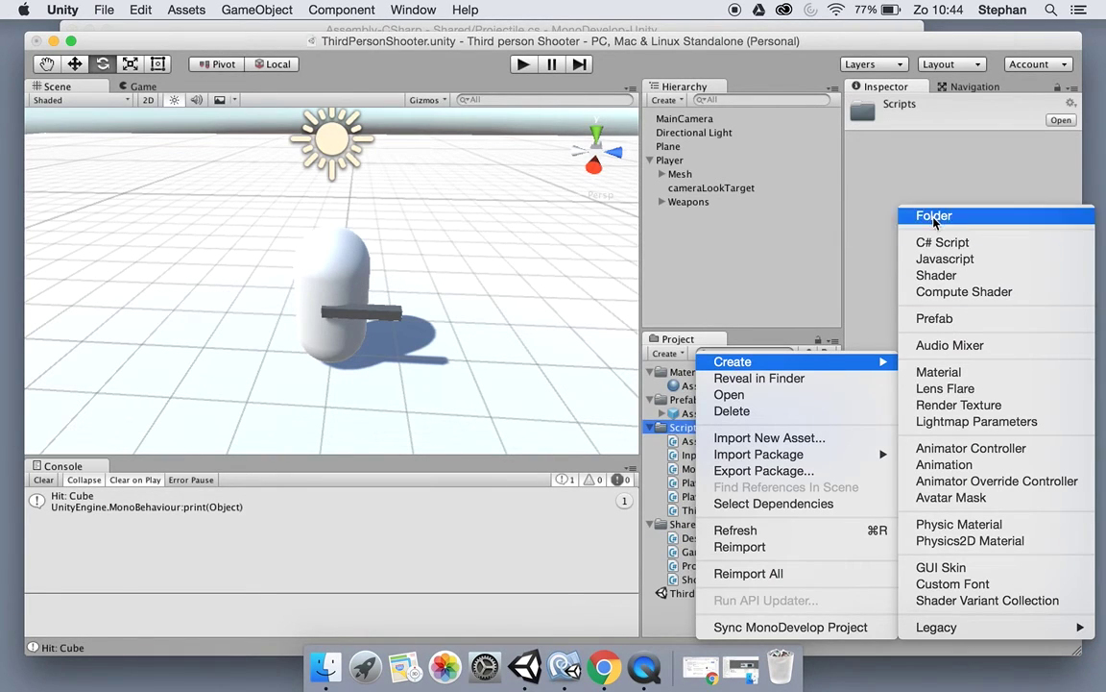
pyautogui.click(941, 245)
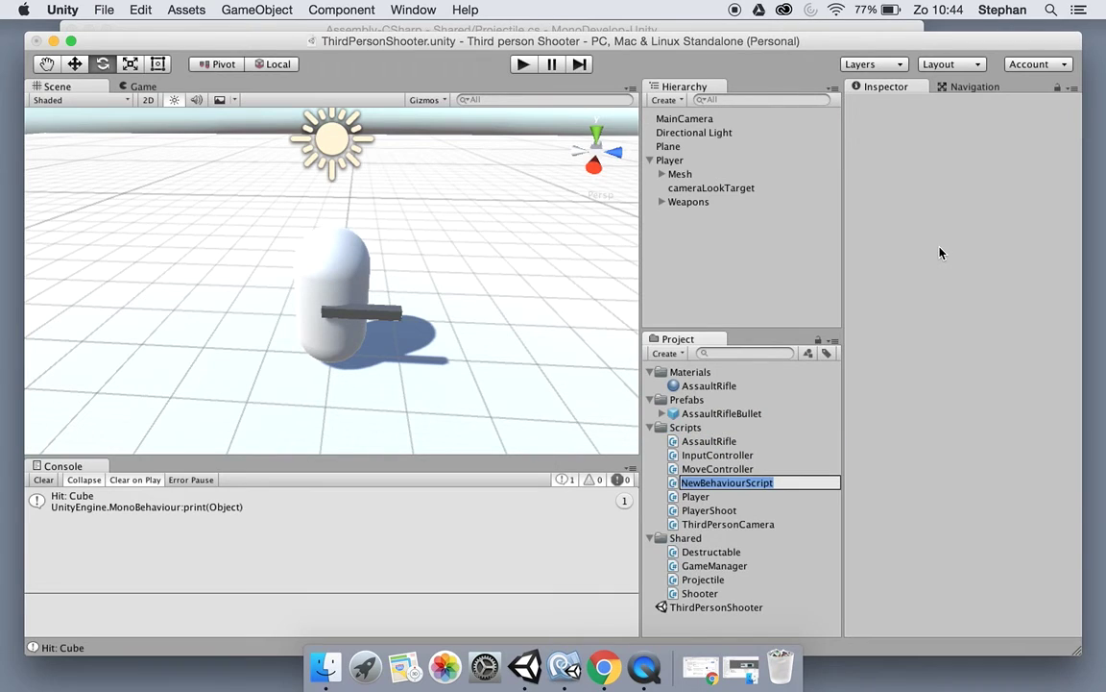
pyautogui.write('Health')
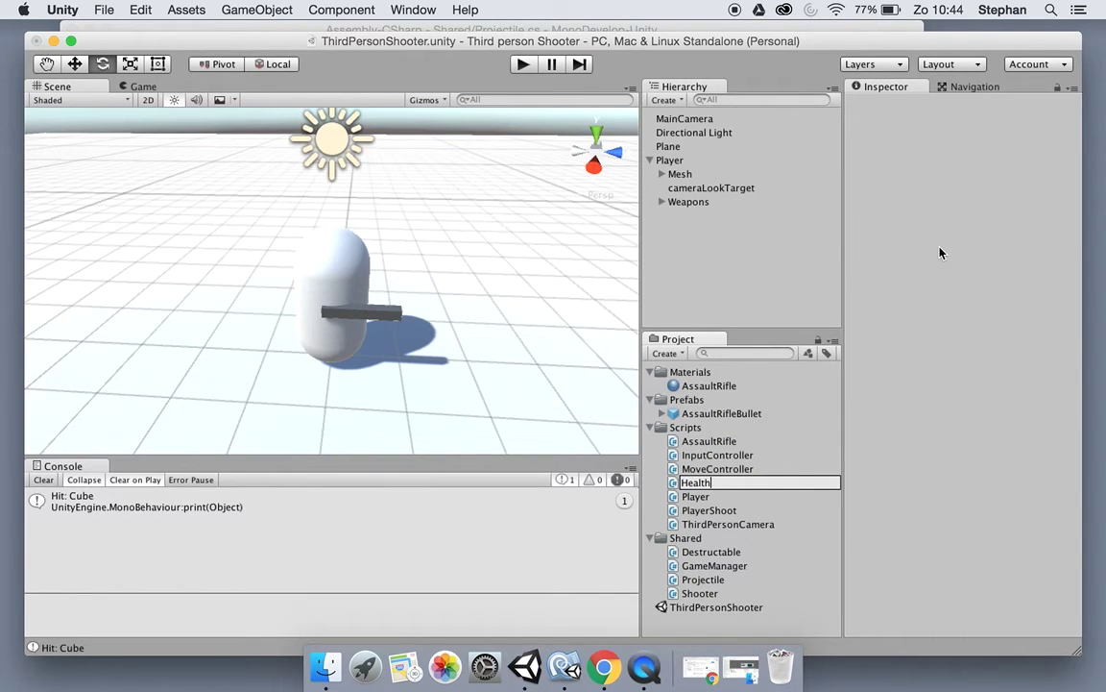
pyautogui.press('Return')
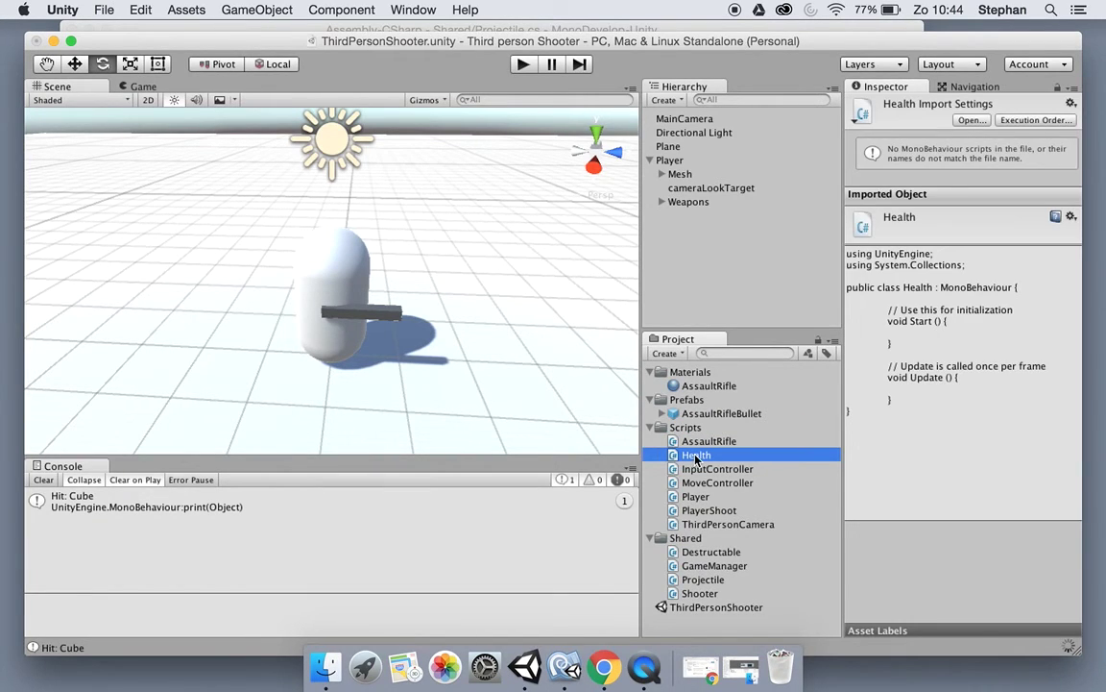
pyautogui.doubleClick(697, 456)
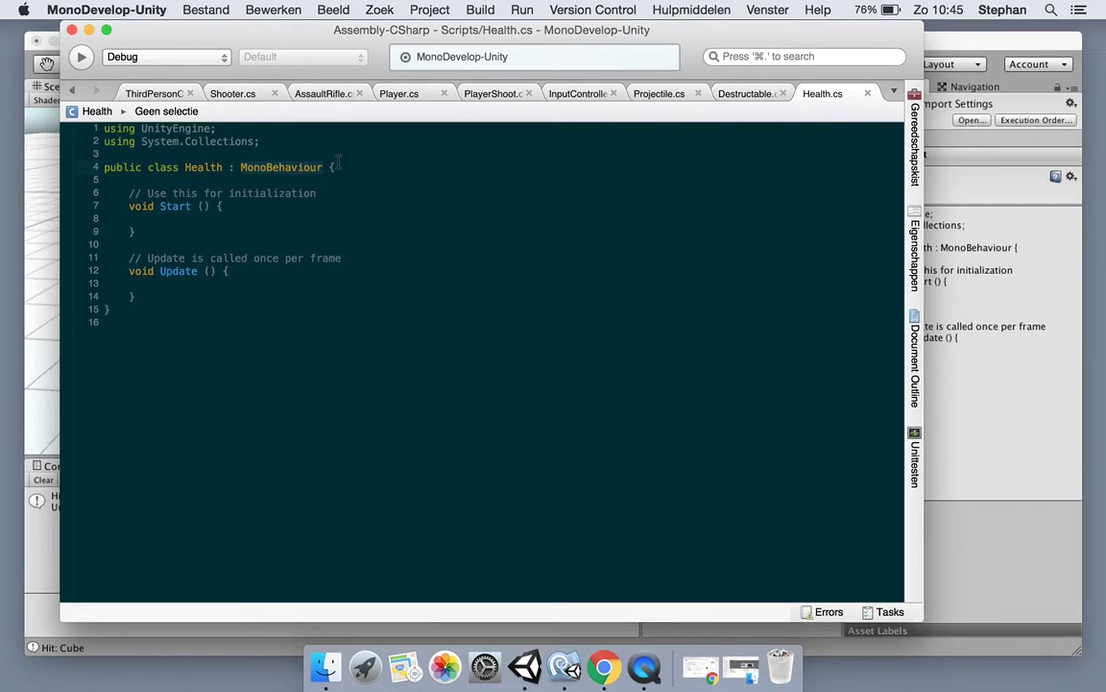
# Make Health inherit from Destructable and delete the template Start and Update methods
pyautogui.doubleClick(281, 168)
pyautogui.write('Des')
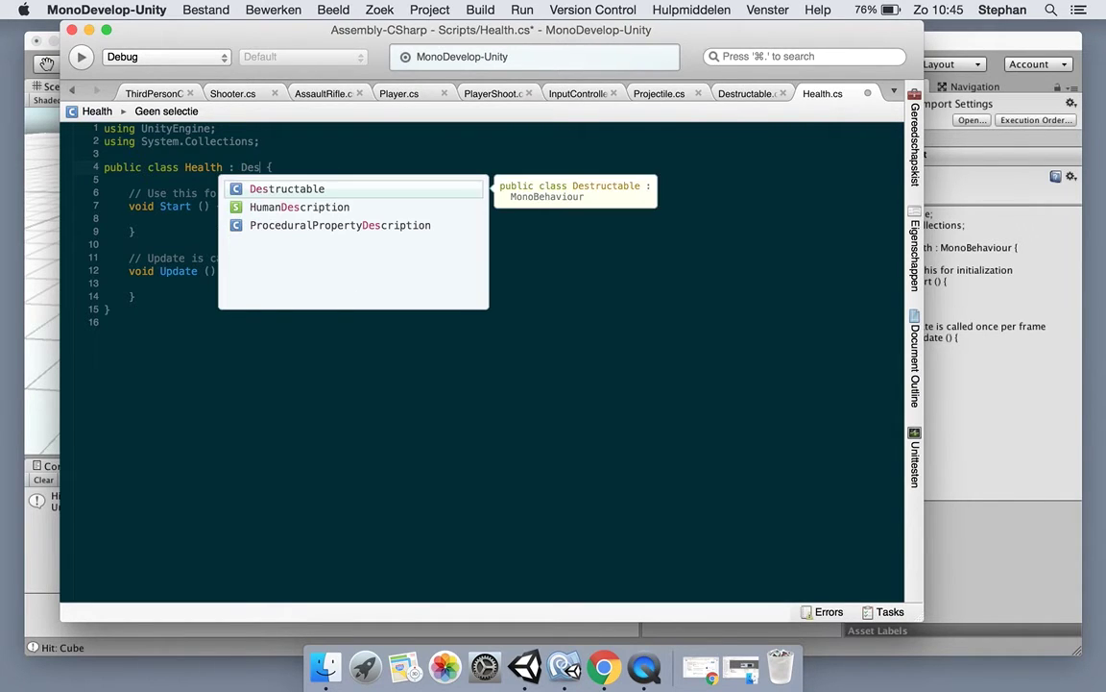
pyautogui.press('Return')
pyautogui.moveTo(137, 296); pyautogui.dragTo(129, 193)
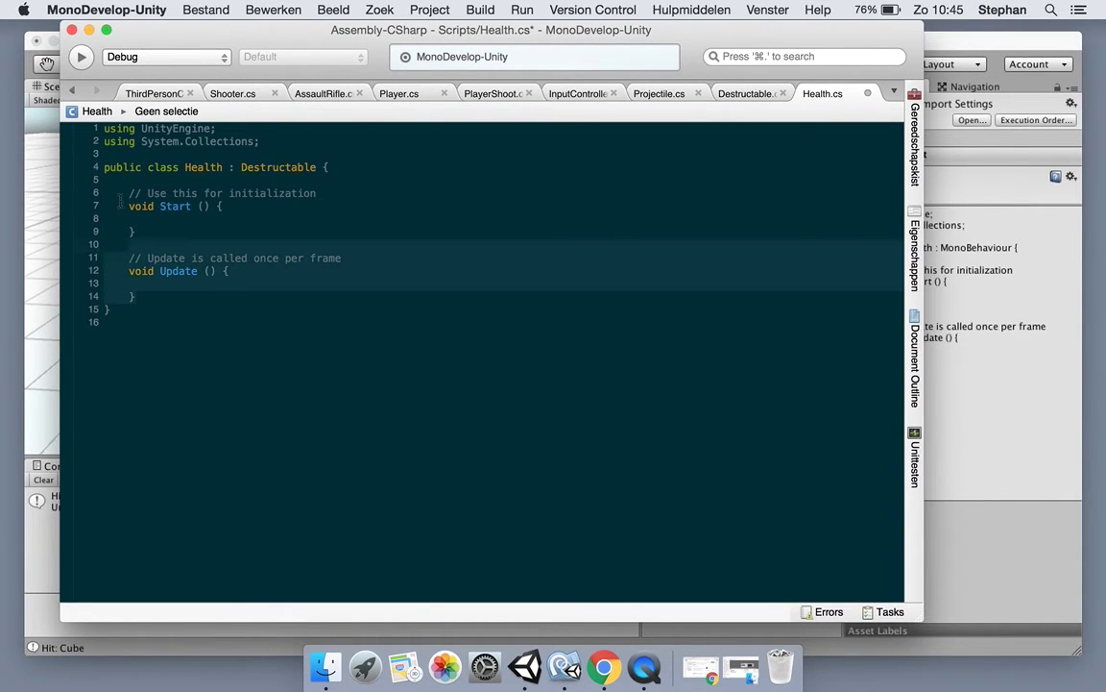
pyautogui.press('BackSpace')
# Override Die to print "We died" after the base call, and save
pyautogui.write('over')
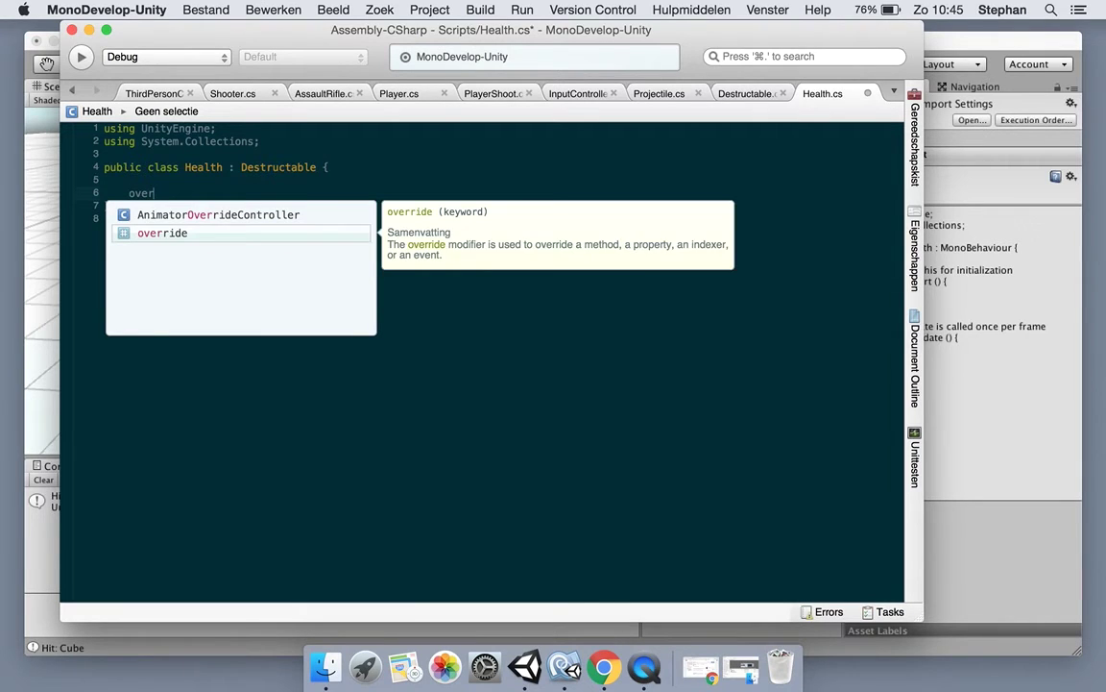
pyautogui.press('Return')
pyautogui.press('Down')
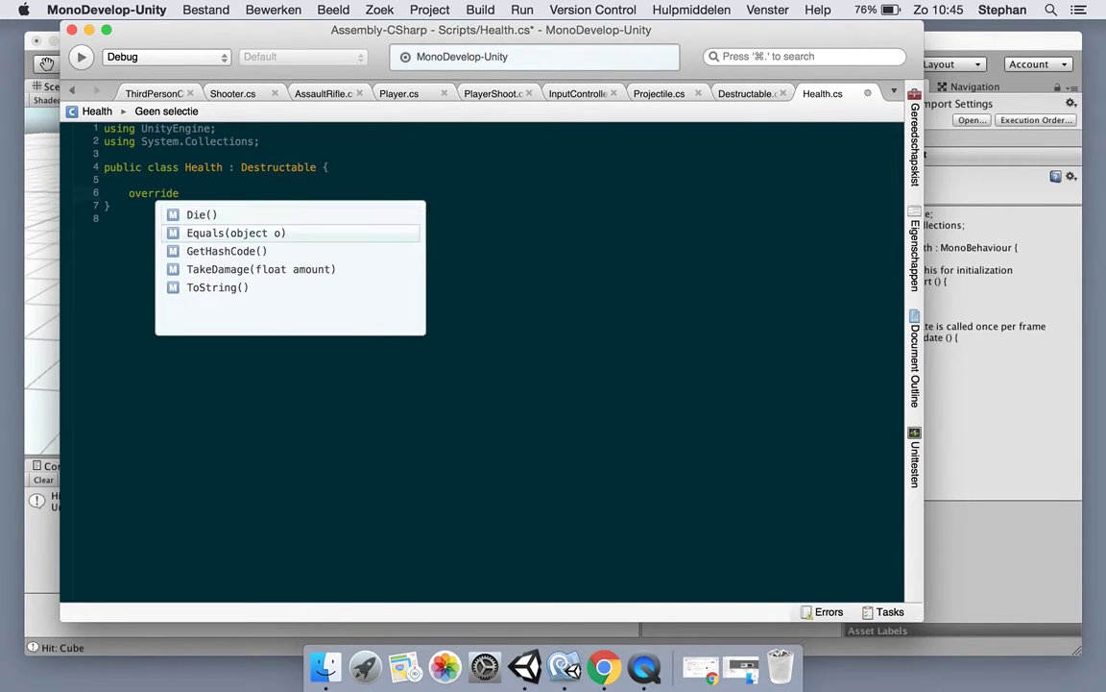
pyautogui.press('Down')
pyautogui.press('Down')
pyautogui.press('Down')
pyautogui.press('Up')
pyautogui.press('Up')
pyautogui.press('Up')
pyautogui.press('Up')
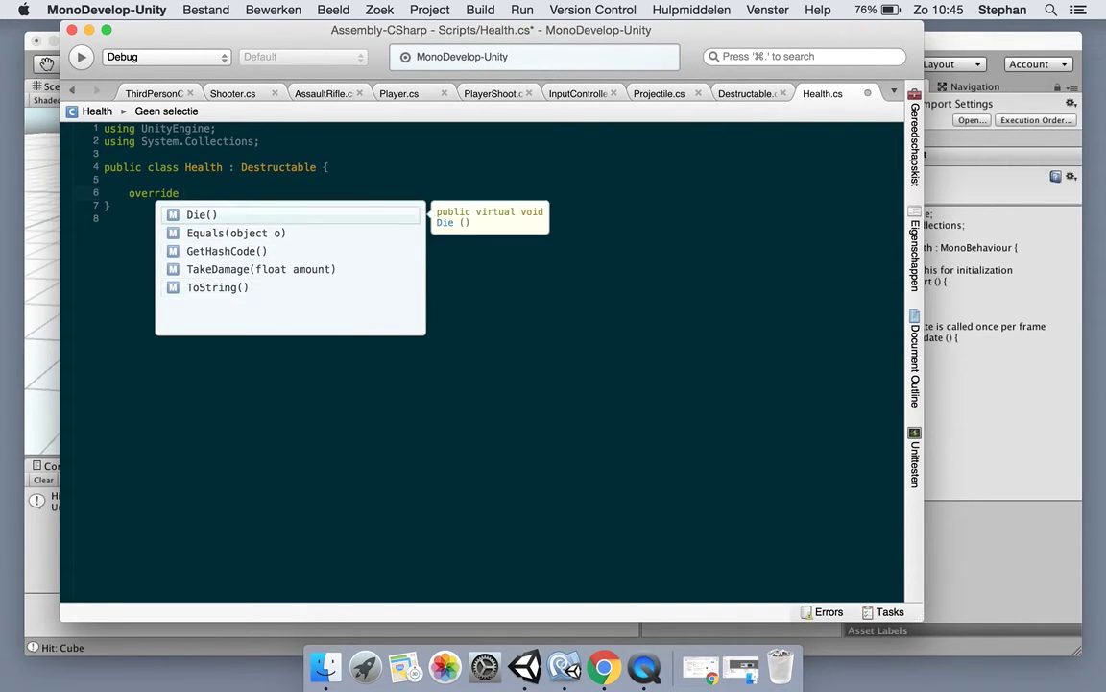
pyautogui.press('Return')
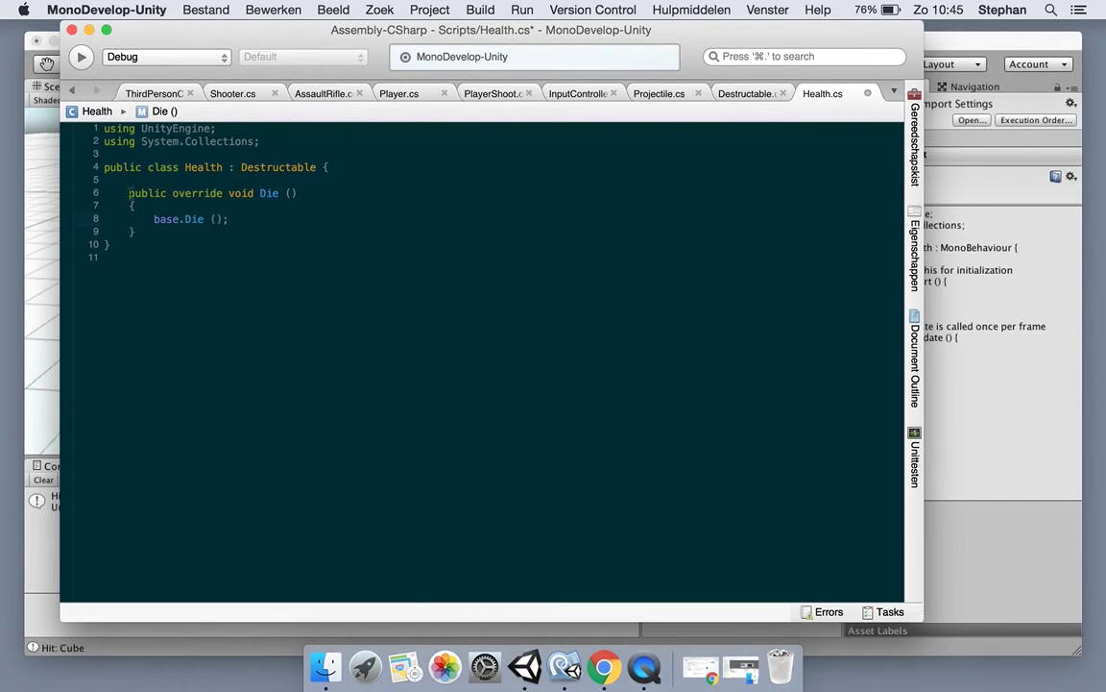
pyautogui.click(249, 220)
pyautogui.press('Return')
pyautogui.press('Return')
pyautogui.write('print')
pyautogui.write(' ("We died')
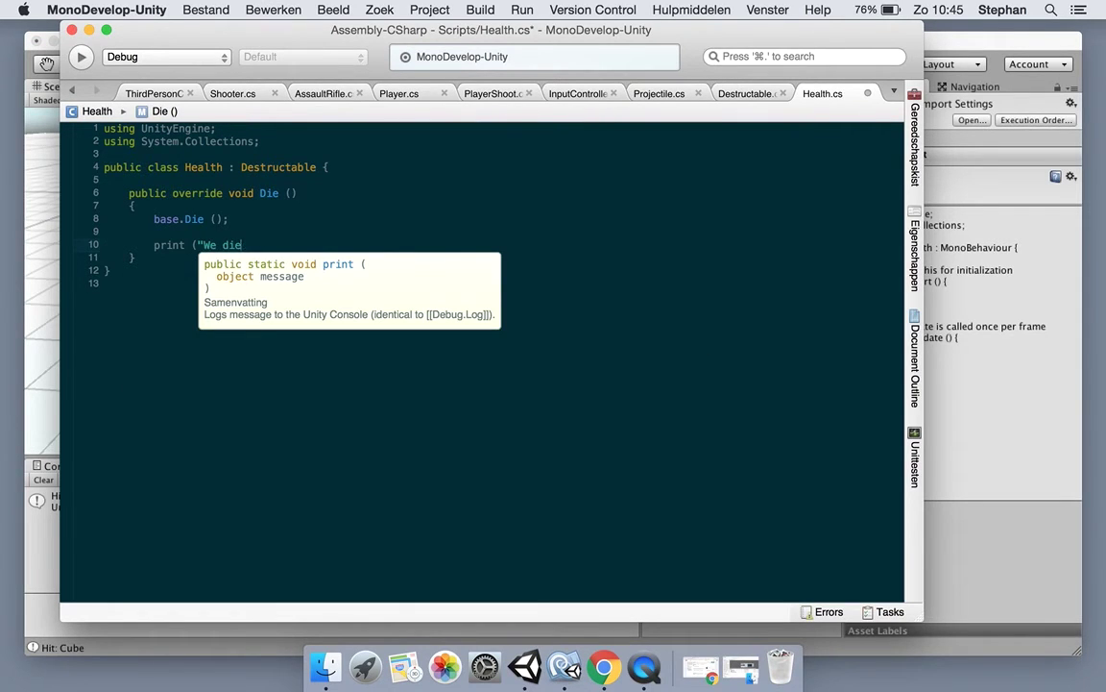
pyautogui.write('");')
pyautogui.press('super+s')
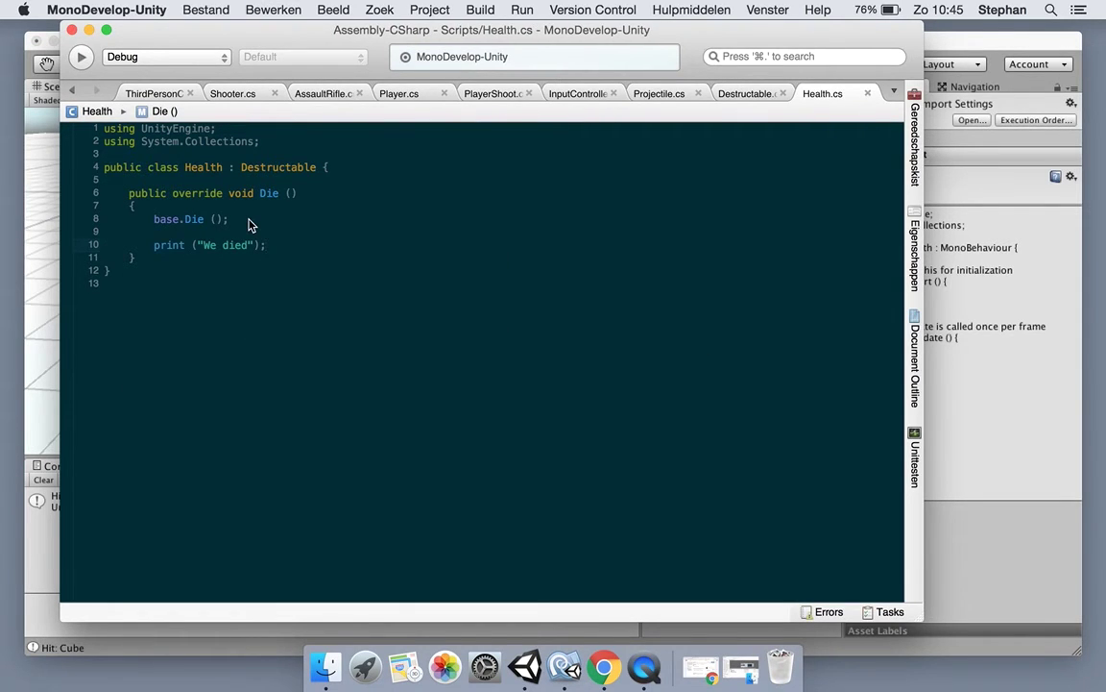
# Add a TakeDamage override below the Die method
pyautogui.press('super+Tab')
pyautogui.press('super+Tab')
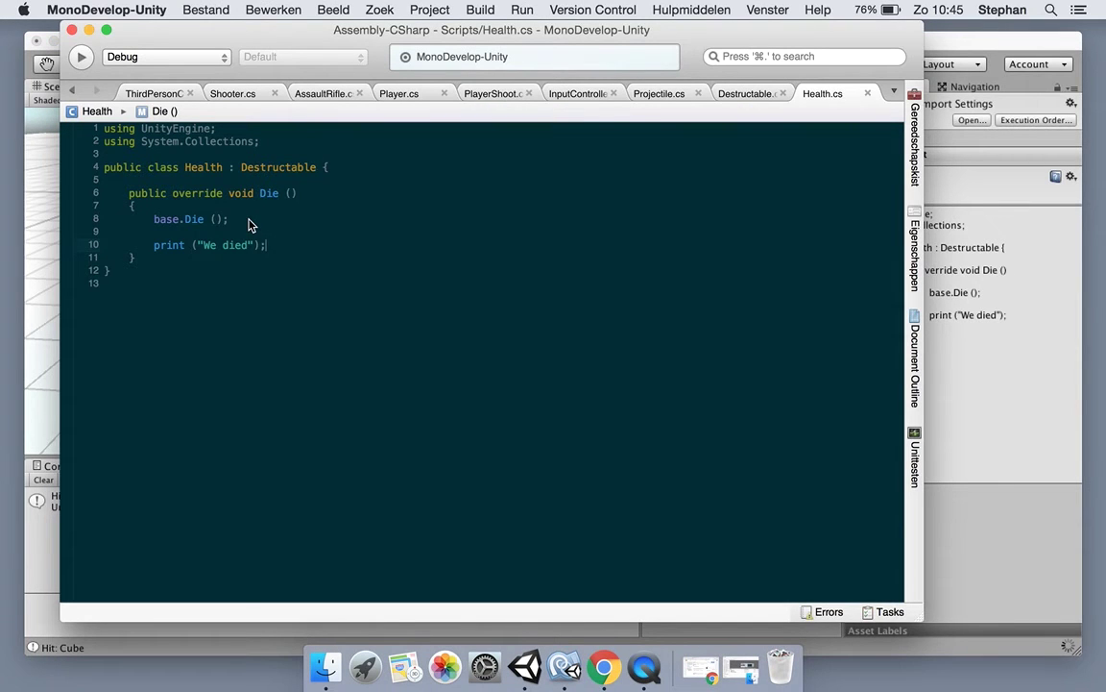
pyautogui.press('Down')
pyautogui.press('Return')
pyautogui.press('Return')
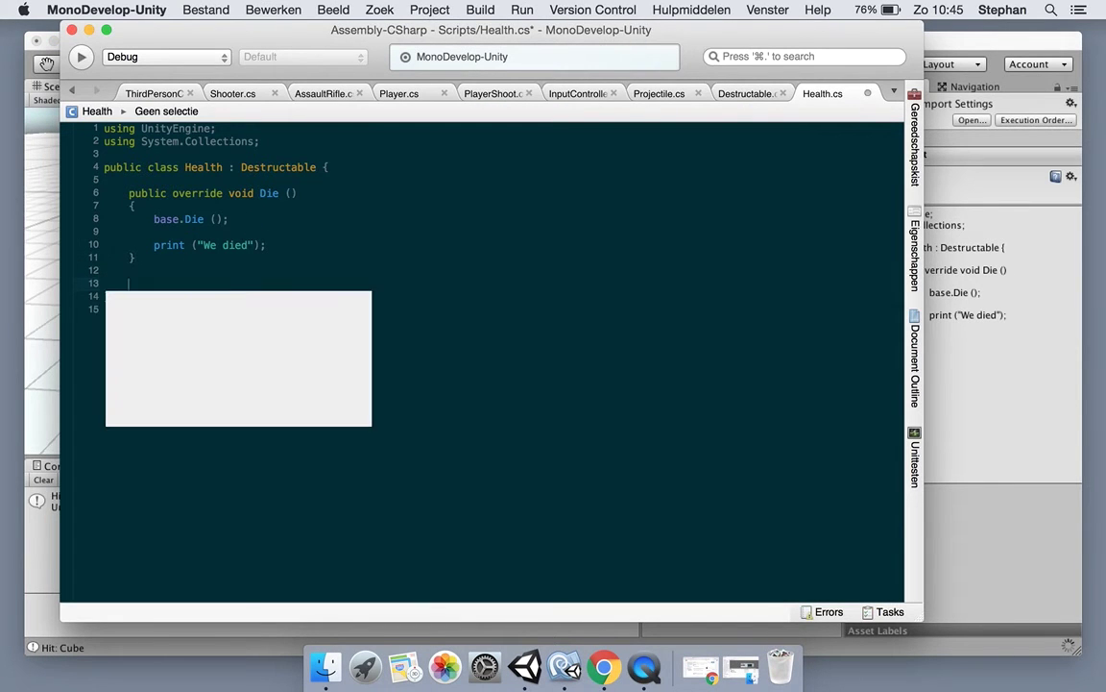
pyautogui.write('override')
pyautogui.press('Down')
pyautogui.press('Down')
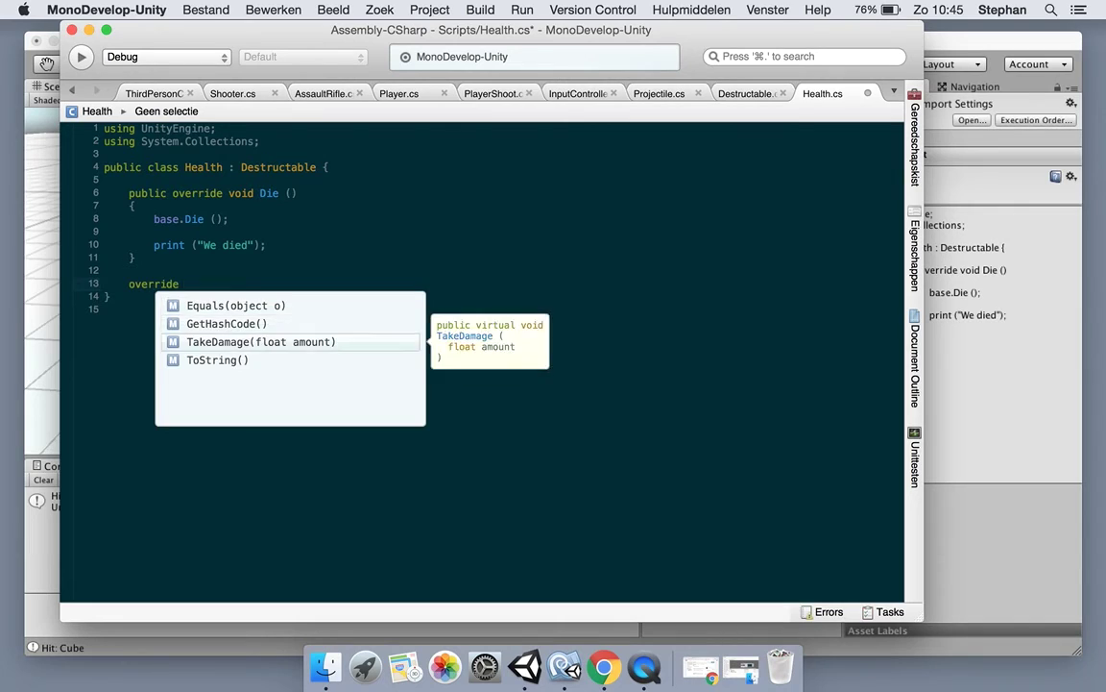
pyautogui.press('Return')
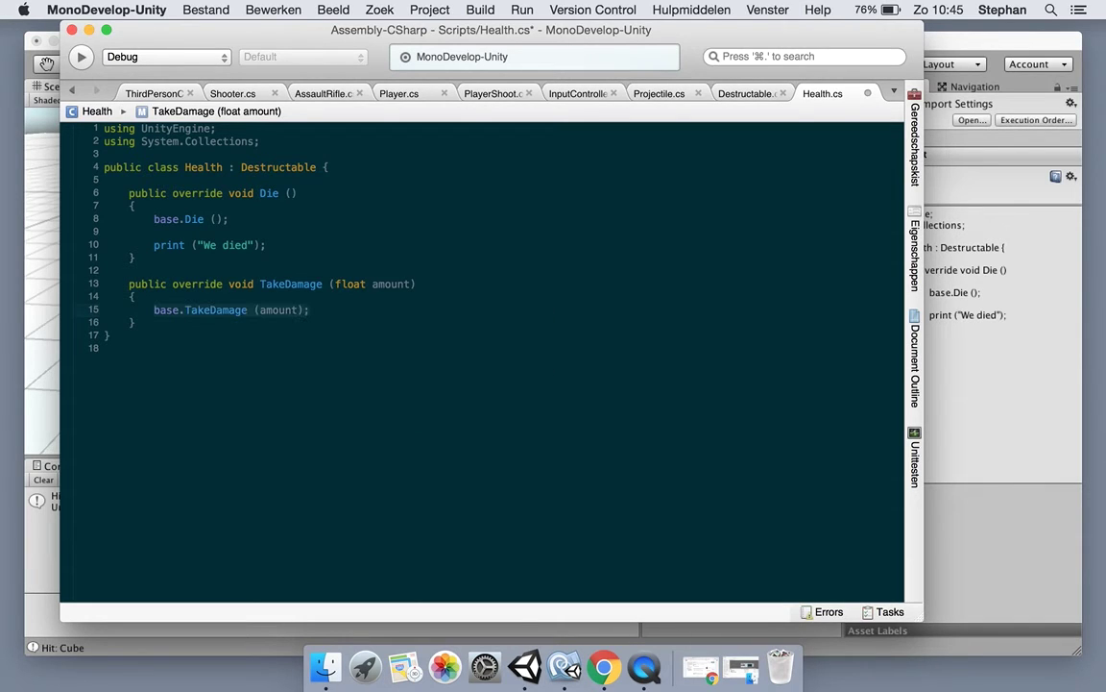
pyautogui.press('Down')
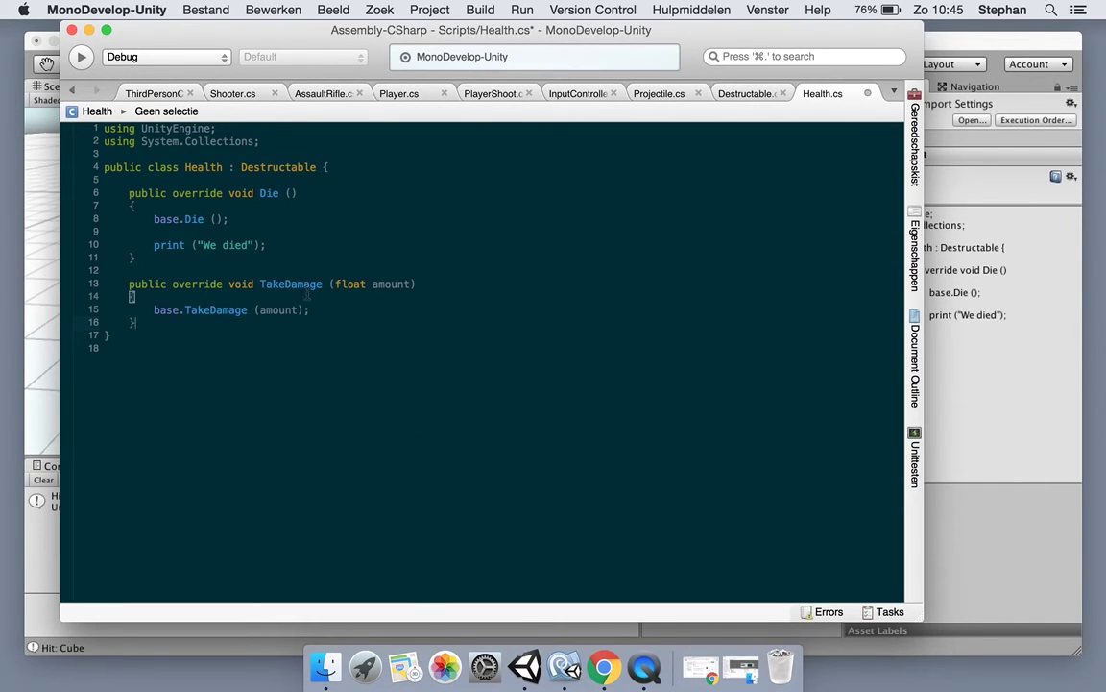
pyautogui.press('Up')
pyautogui.press('Up')
pyautogui.press('Return')
# Inside TakeDamage, print "Remaining: " + HitPointsRemaining, then save Health.cs
pyautogui.write('print ("Re')
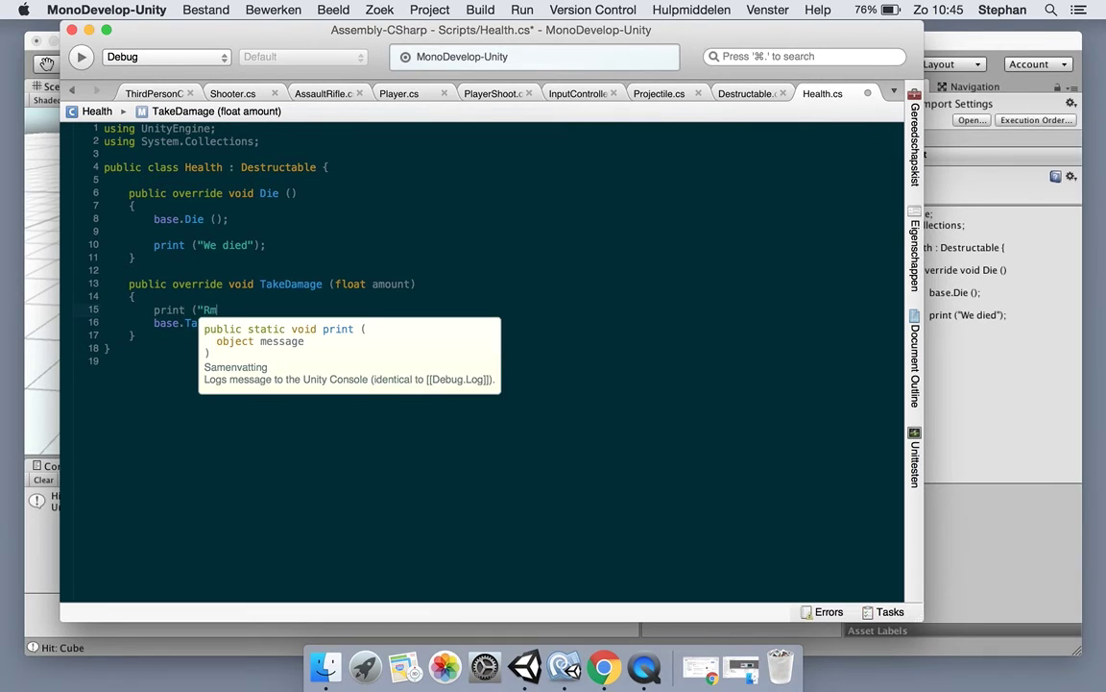
pyautogui.write('mai')
pyautogui.press('BackSpace')
pyautogui.press('BackSpace')
pyautogui.press('BackSpace')
pyautogui.write('mai')
pyautogui.write('ning: " + Hitpoin')
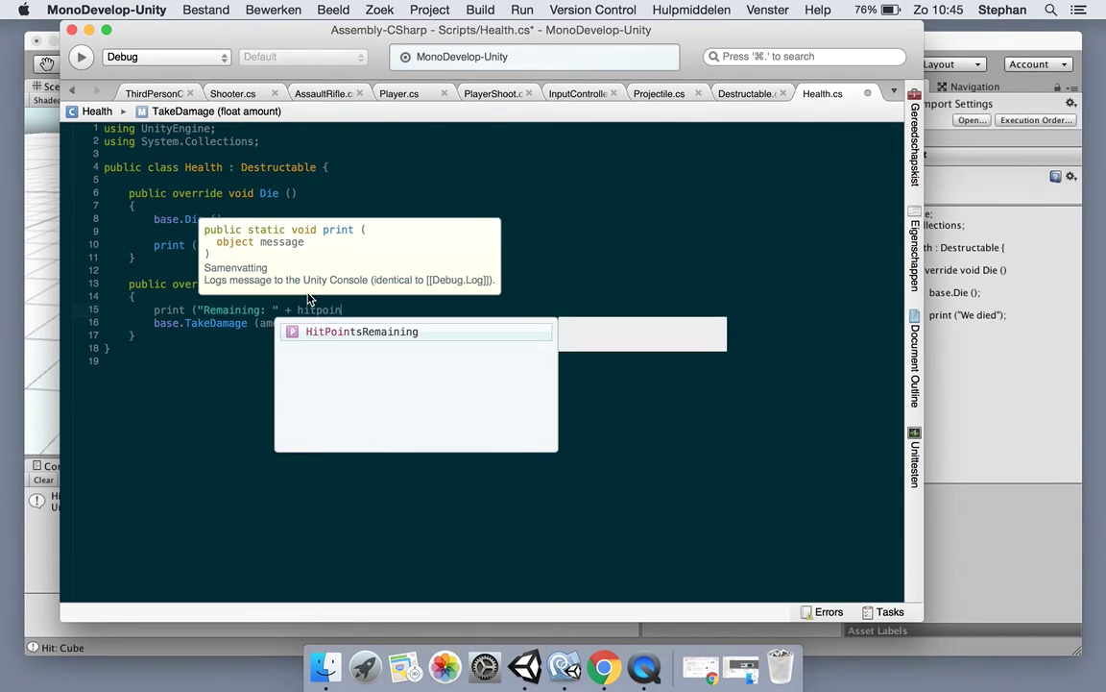
pyautogui.press('Return')
pyautogui.write(');')
pyautogui.press('super+s')
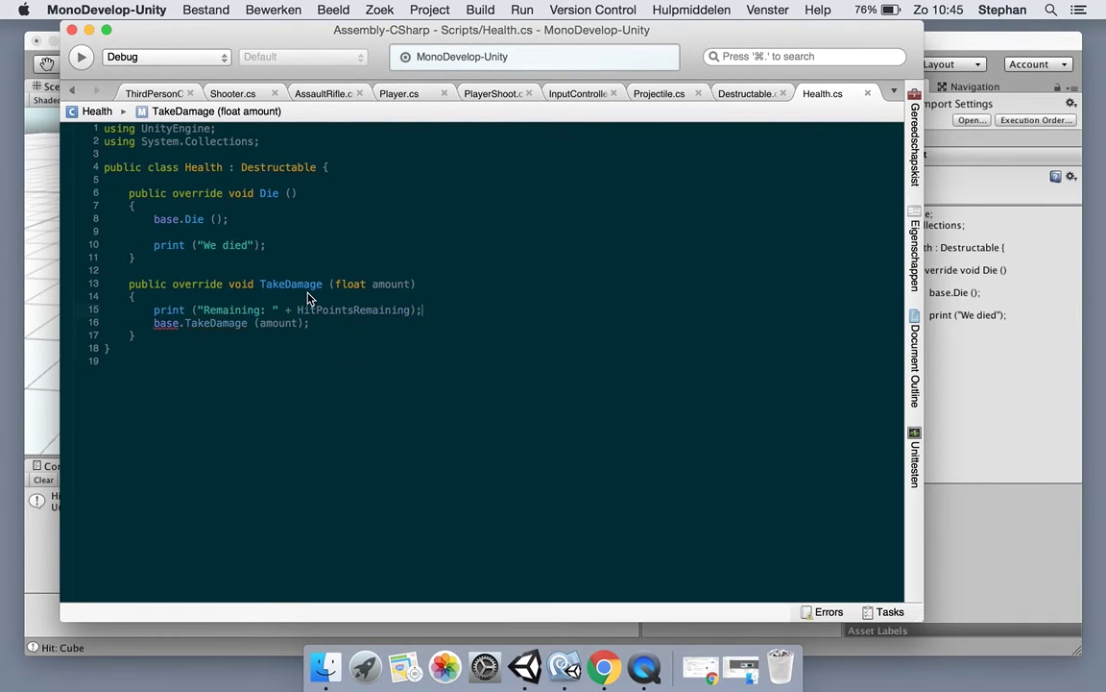
# Add a cube, move it forward to Z 10.59, and scale it to about 3.6
pyautogui.click(993, 403)
pyautogui.click(666, 100)
pyautogui.moveTo(688, 144)
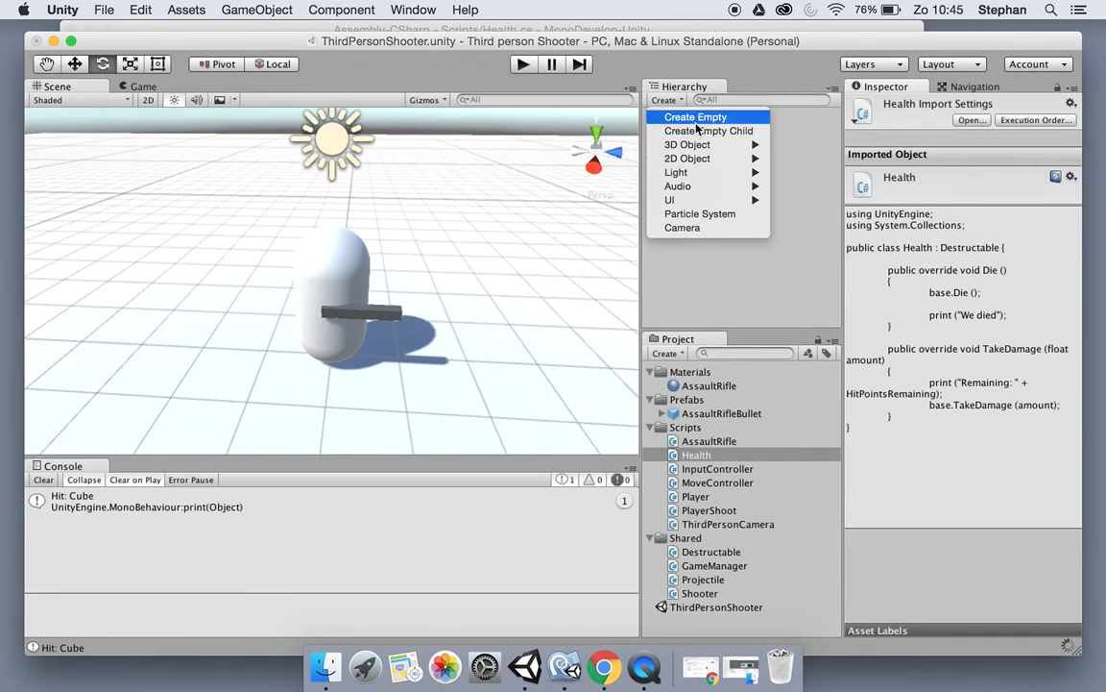
pyautogui.click(401, 296)
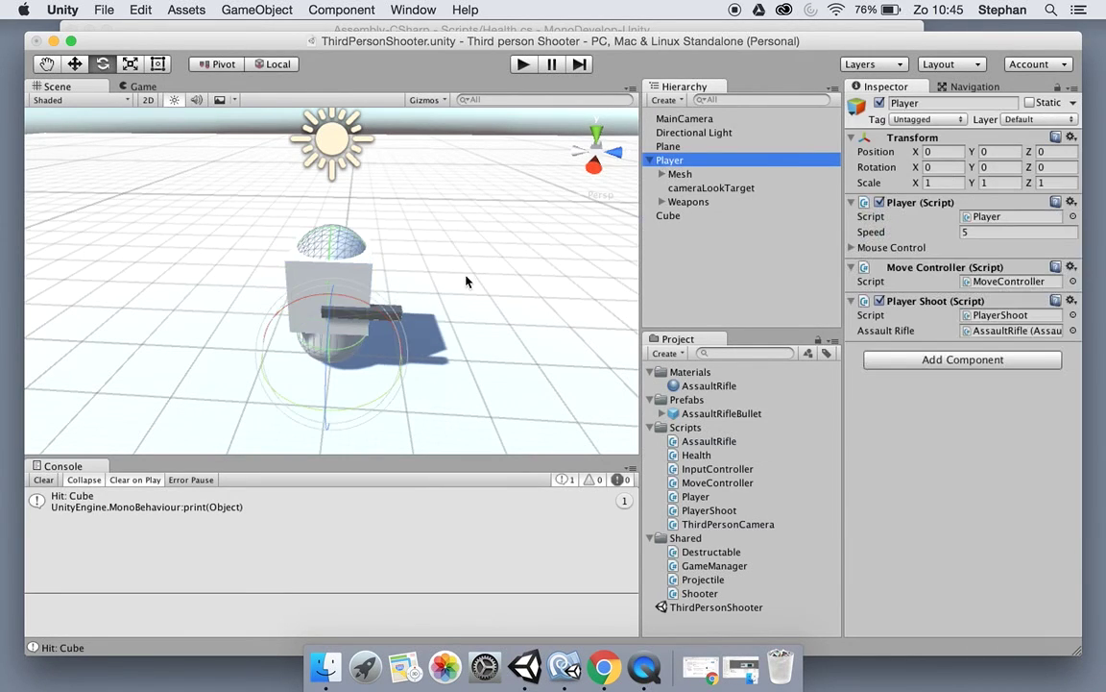
pyautogui.scroll(-3, 437, 295)
pyautogui.click(668, 215)
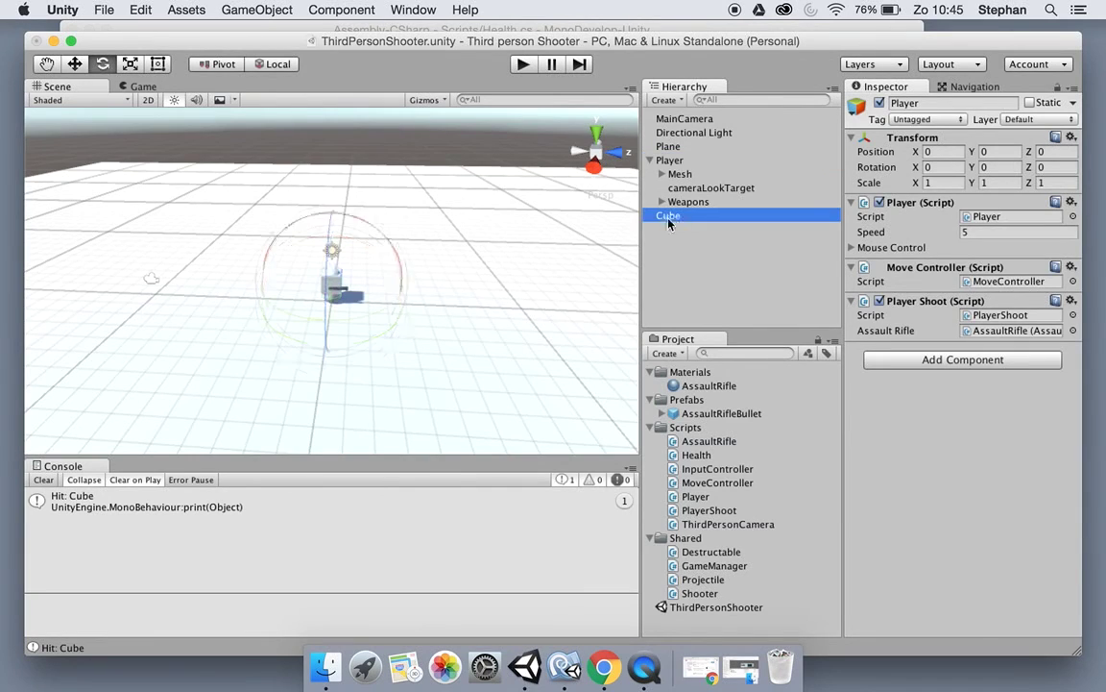
pyautogui.press('w')
pyautogui.moveTo(378, 288); pyautogui.dragTo(537, 291)
pyautogui.press('e')
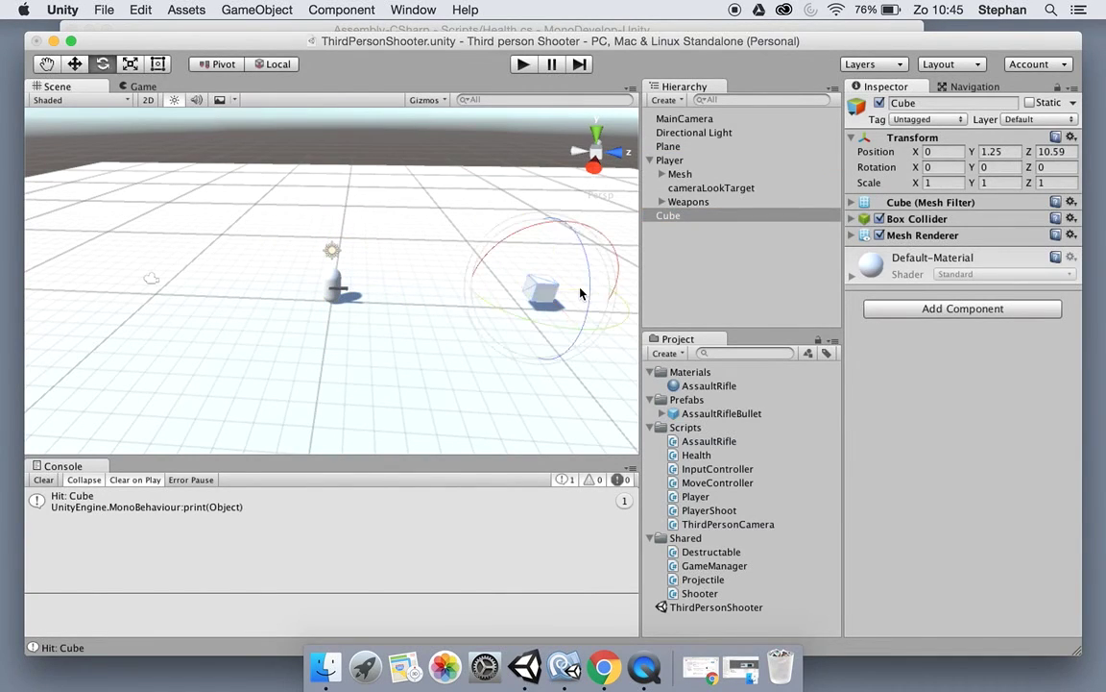
pyautogui.press('r')
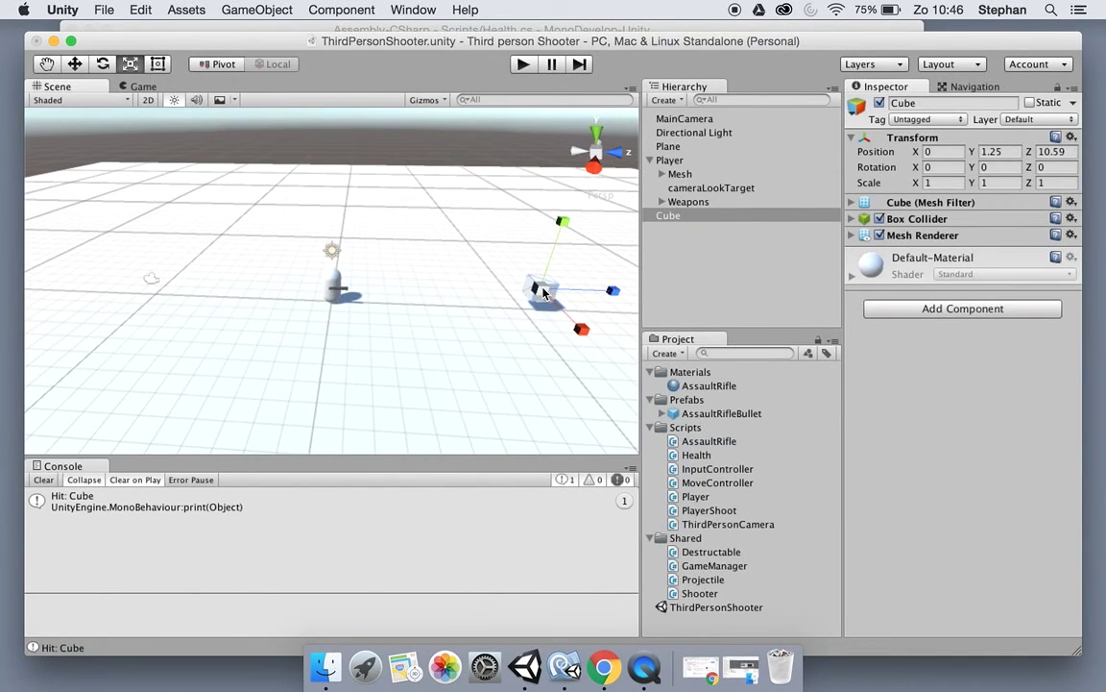
pyautogui.moveTo(542, 293); pyautogui.dragTo(482, 254)
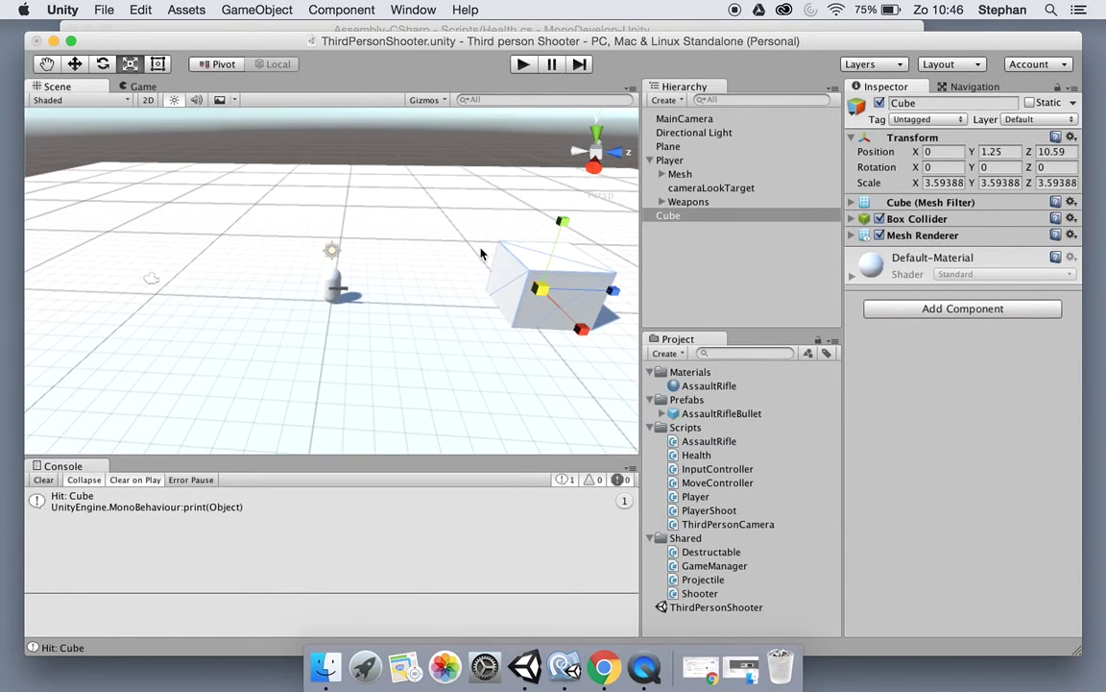
# Attach the Health script to the cube with Hit Points set to 5
pyautogui.scroll(-3, 495, 252)
pyautogui.click(667, 215)
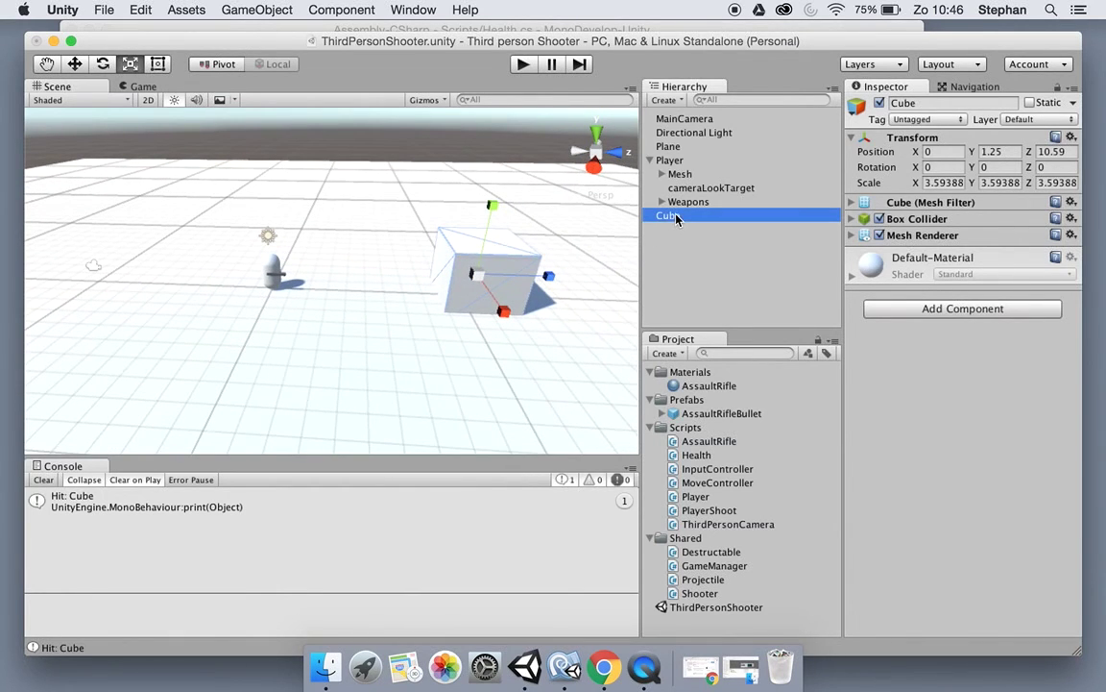
pyautogui.click(964, 309)
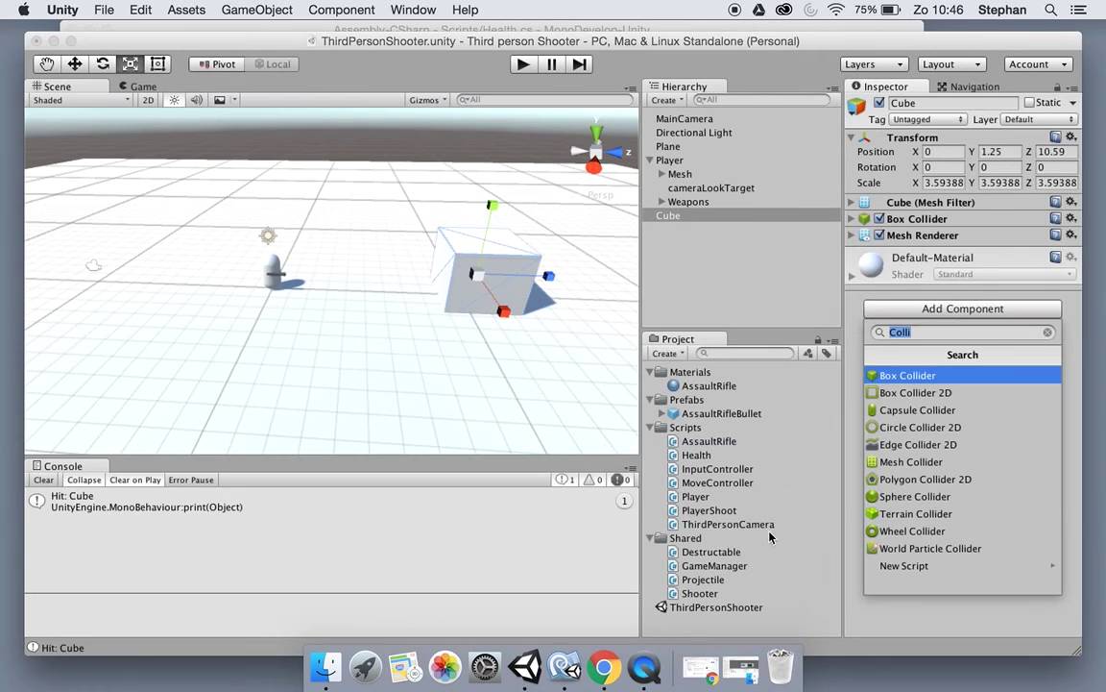
pyautogui.moveTo(697, 455); pyautogui.dragTo(947, 313)
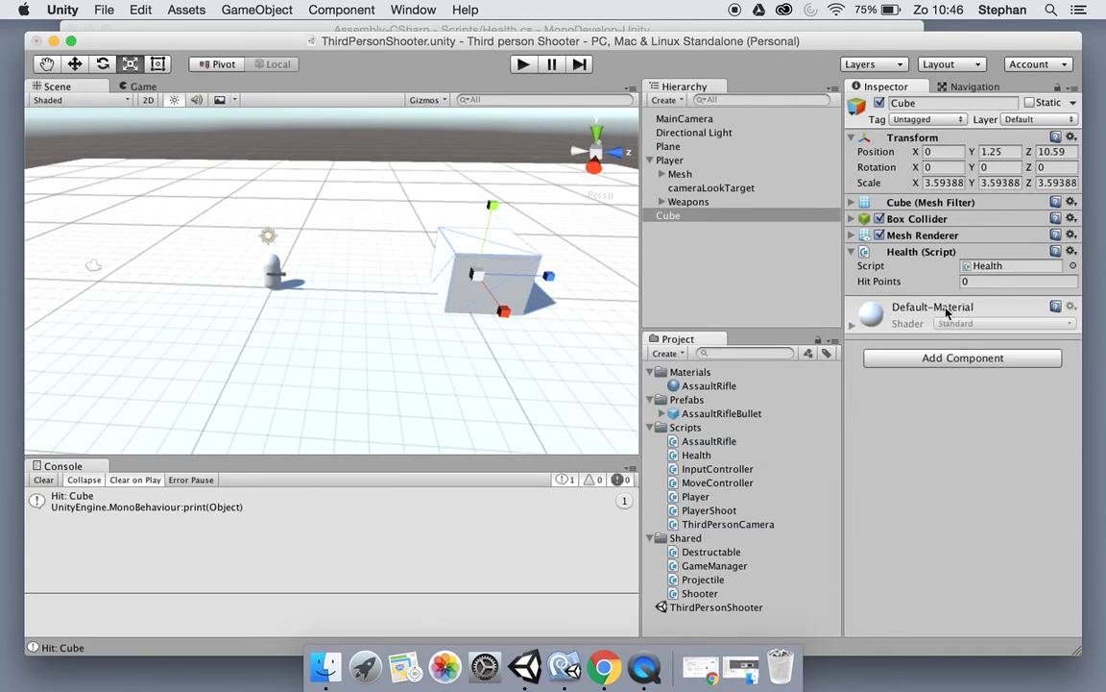
pyautogui.click(976, 280)
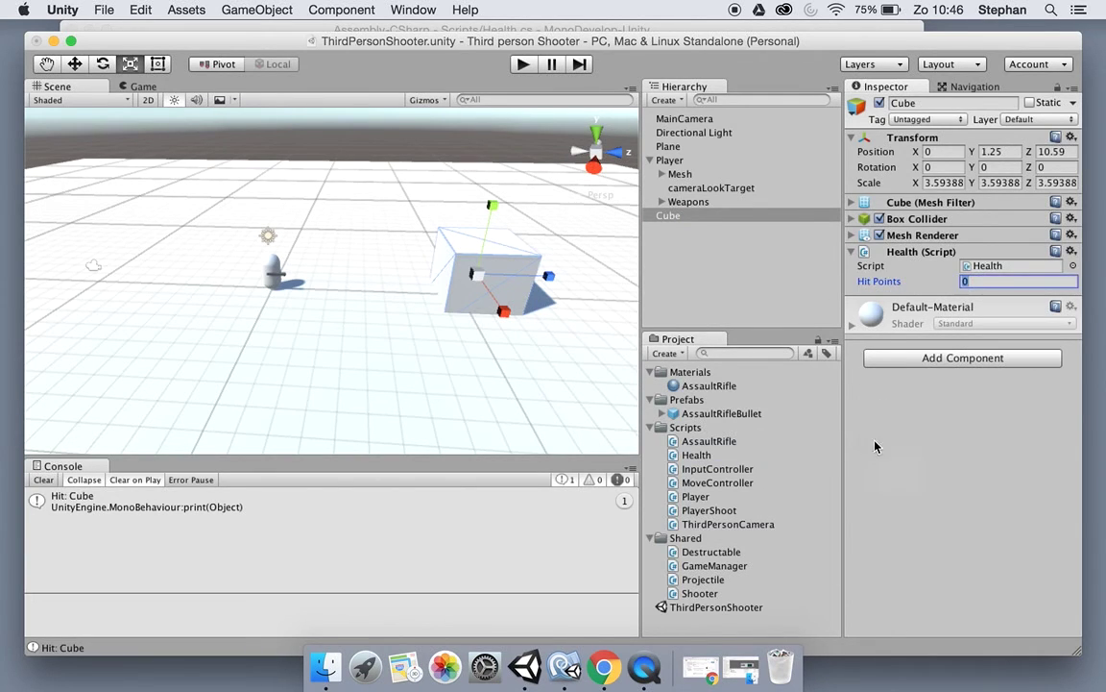
pyautogui.write('5')
pyautogui.press('Return')
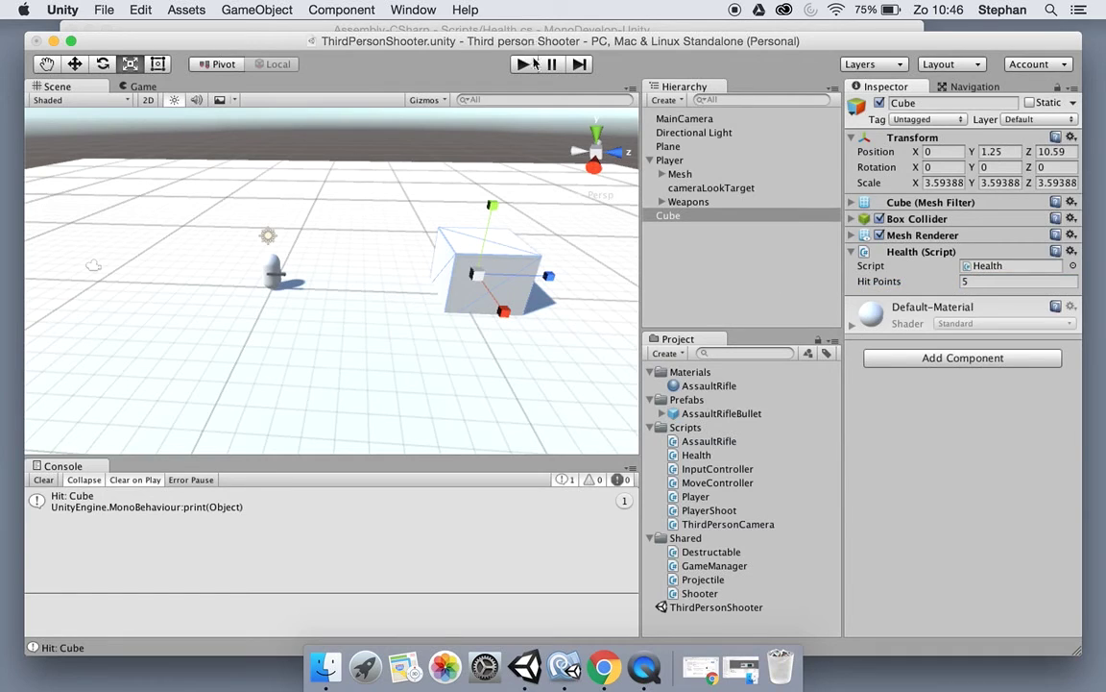
# Play the game and shoot the cube repeatedly until the Console logs "We died"
pyautogui.click(522, 63)
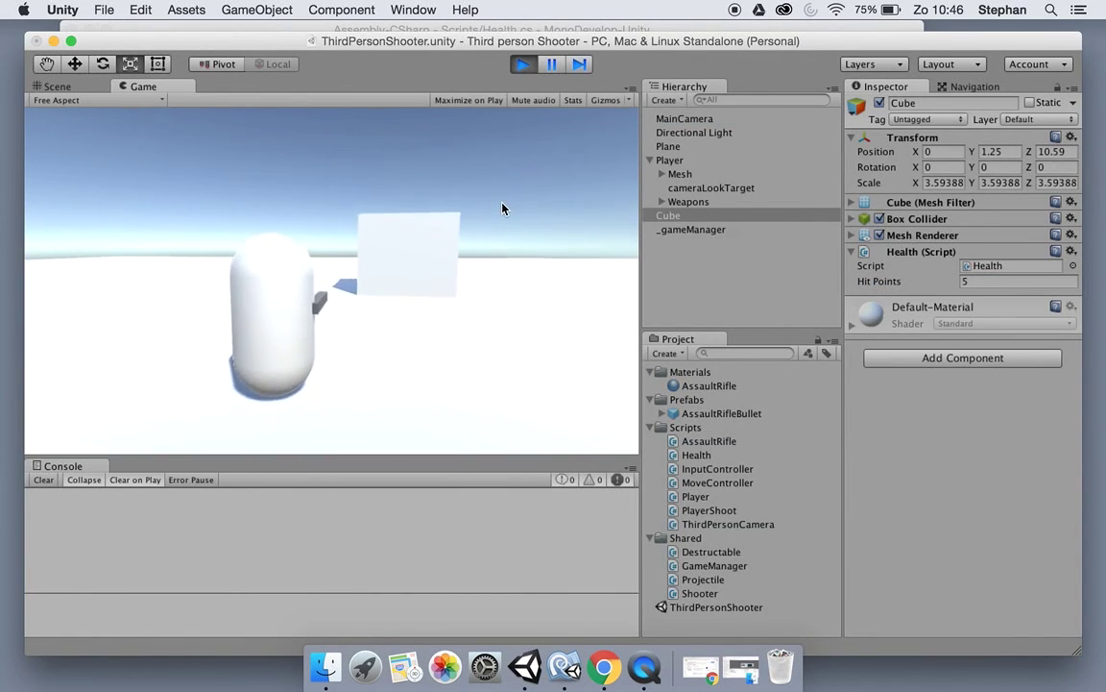
pyautogui.click(501, 208)
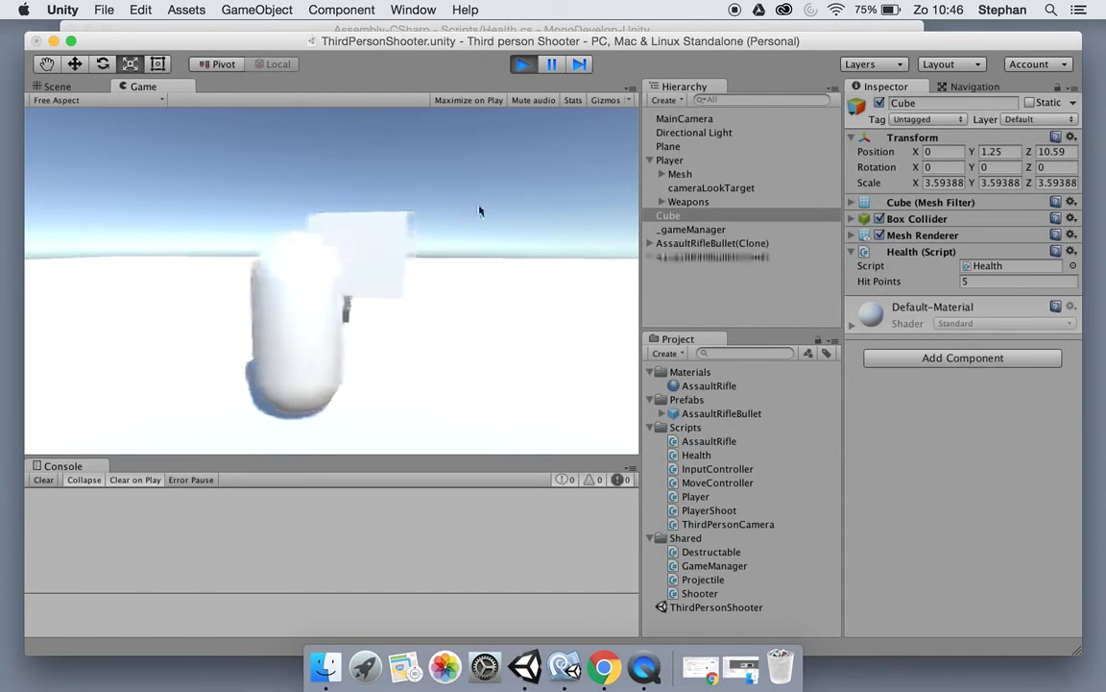
pyautogui.click(480, 211)
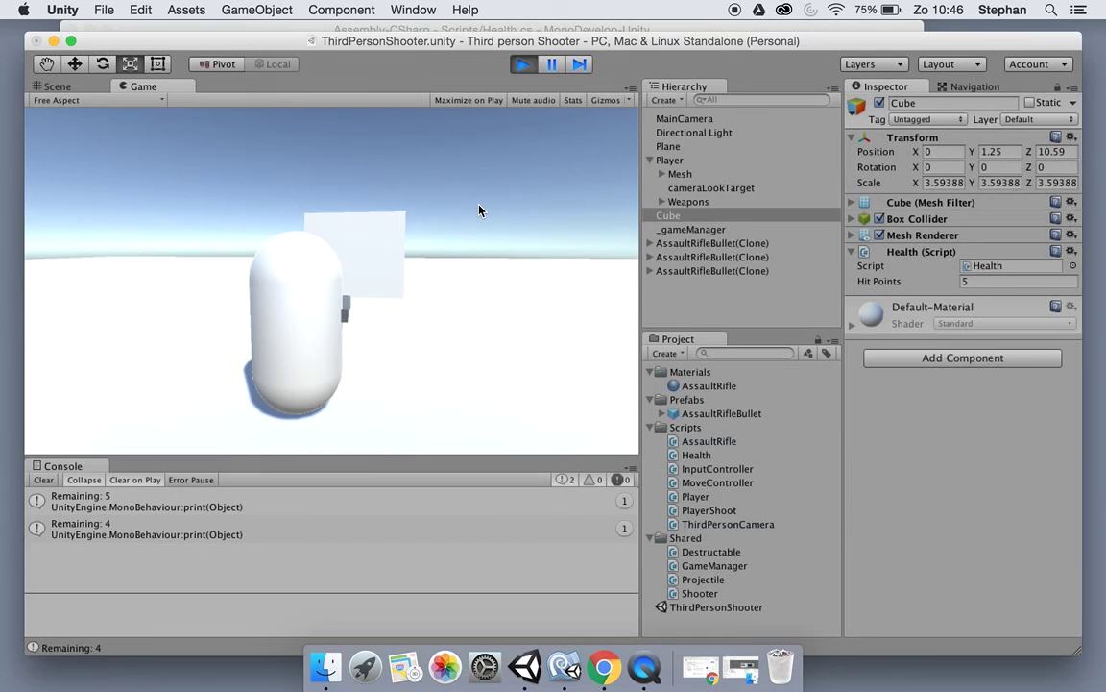
pyautogui.click(481, 210)
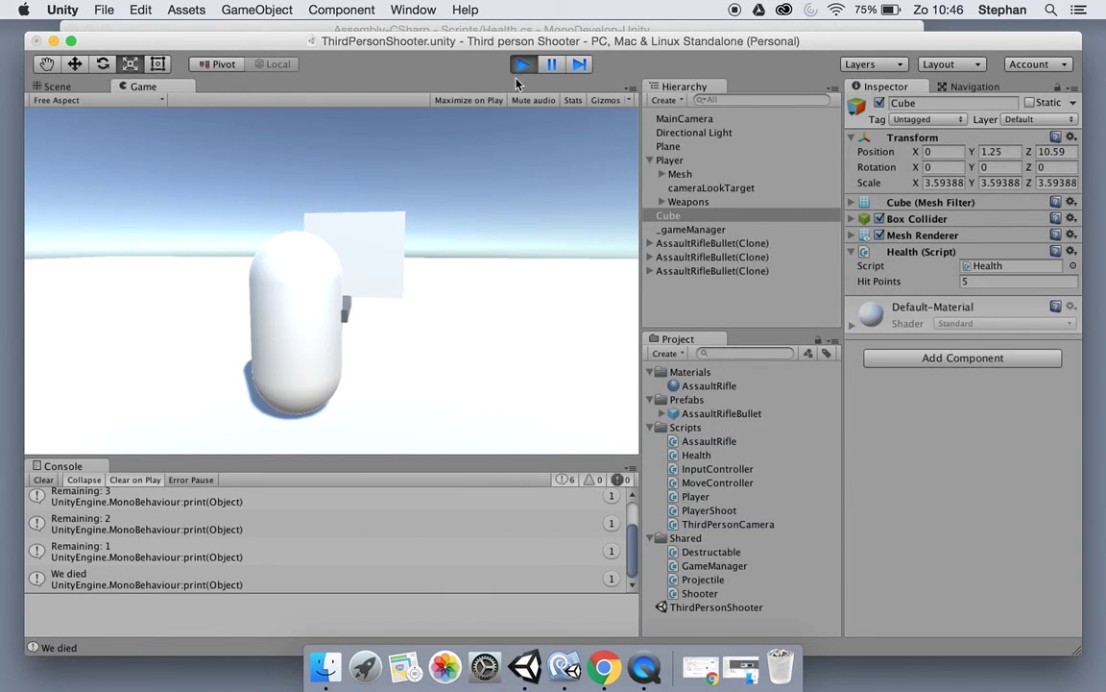
# Move the Remaining print line below base.TakeDamage(amount) in Health.cs and save
pyautogui.press('super+Tab')
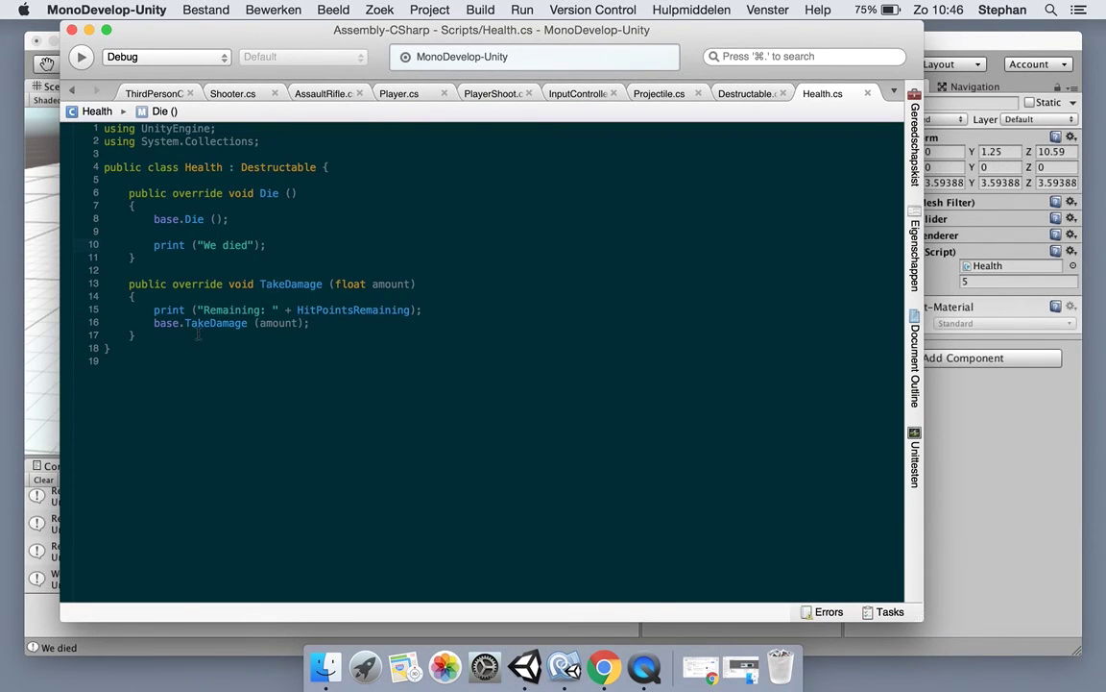
pyautogui.click(415, 309)
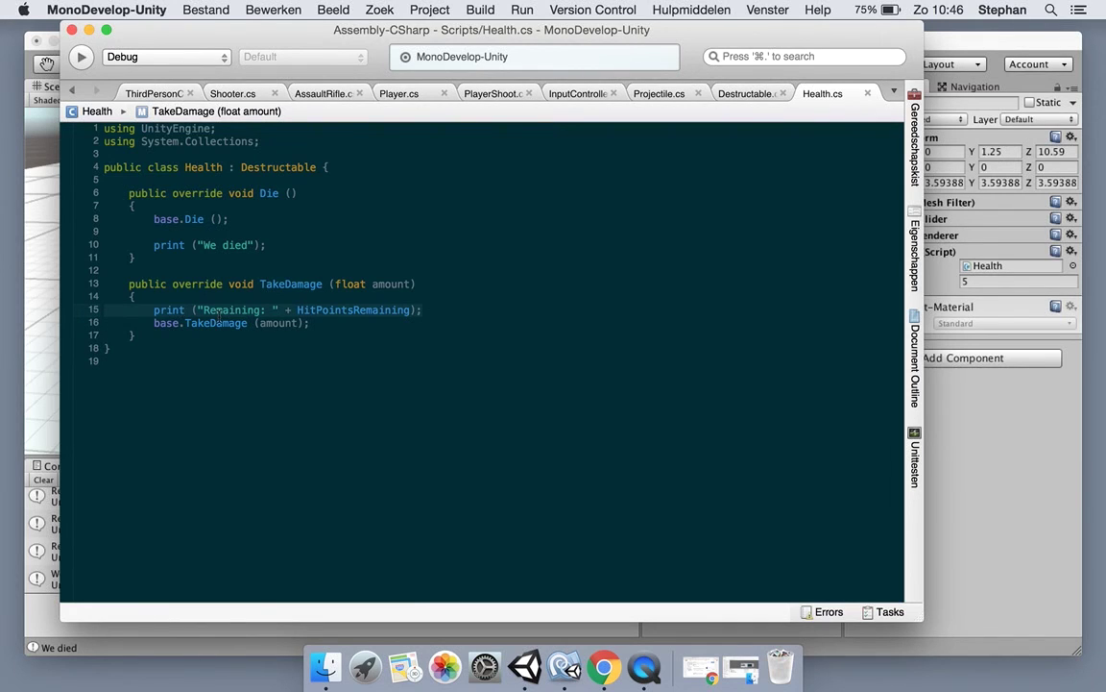
pyautogui.press('BackSpace')
pyautogui.press('BackSpace')
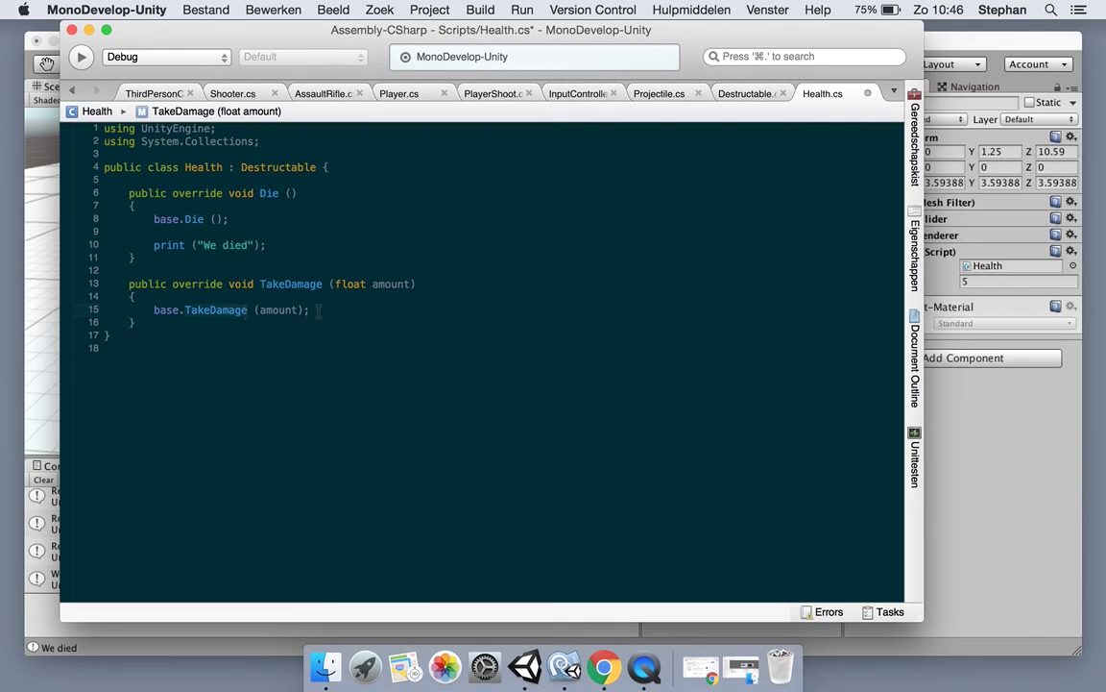
pyautogui.press('Return')
pyautogui.write('print ("Remaining: " + HitPointsRemaining);')
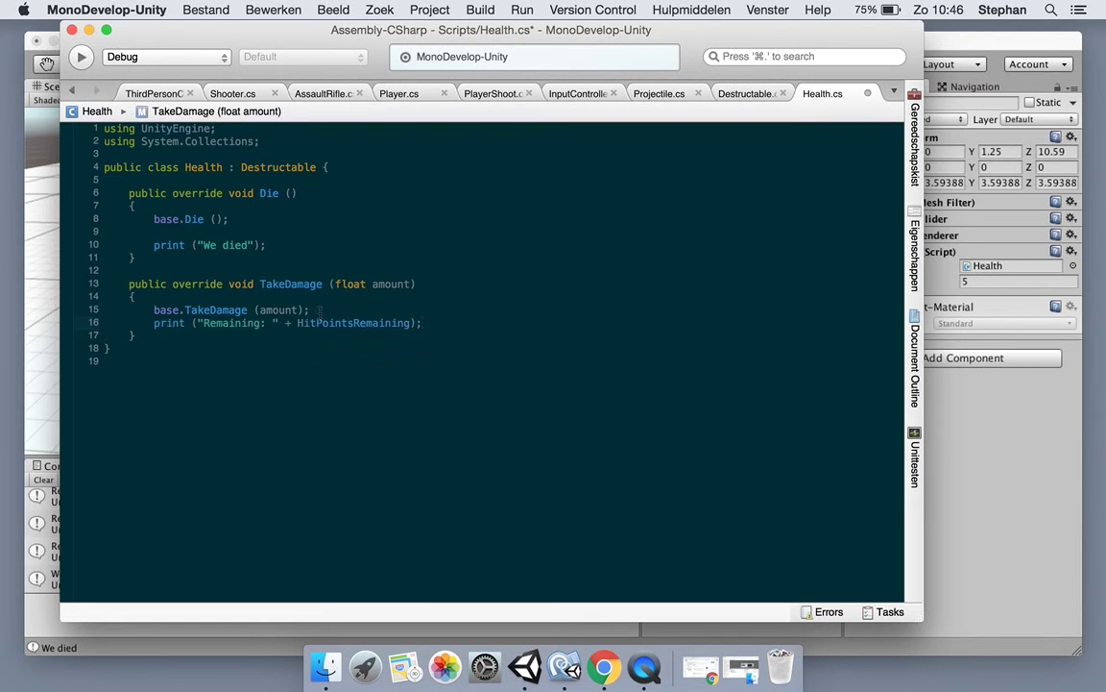
pyautogui.press('super+s')
# Back in Unity, play, shoot the cube, and stop the game
pyautogui.press('super+Tab')
pyautogui.click(523, 64)
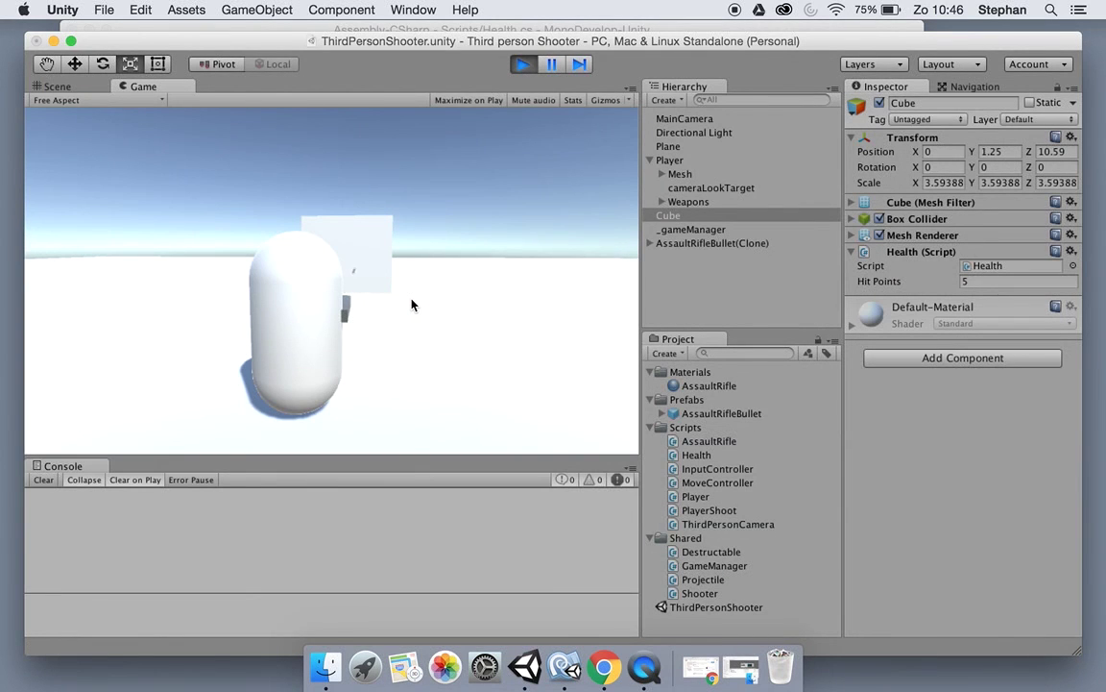
pyautogui.click(412, 305)
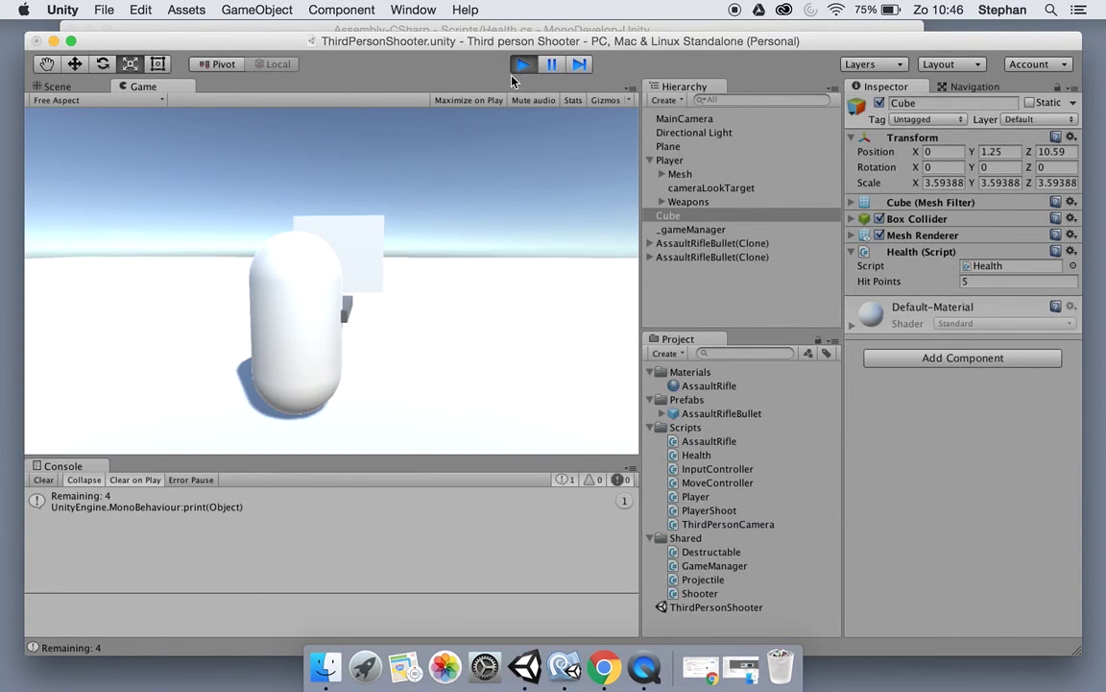
pyautogui.click(522, 63)
pyautogui.press('super+Tab')
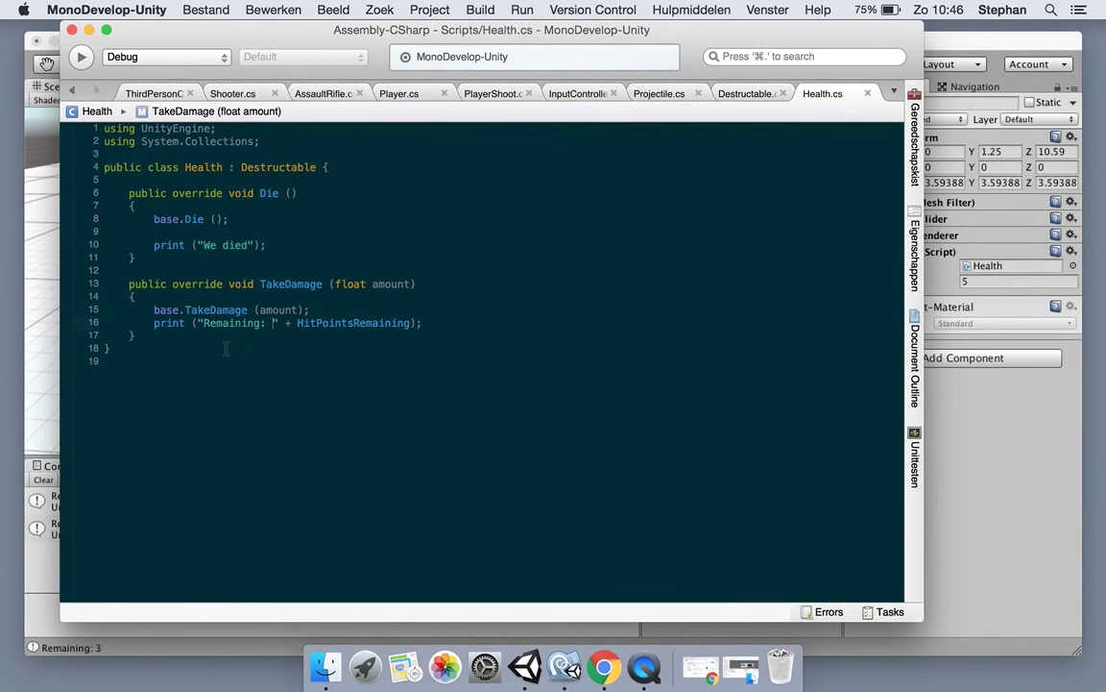